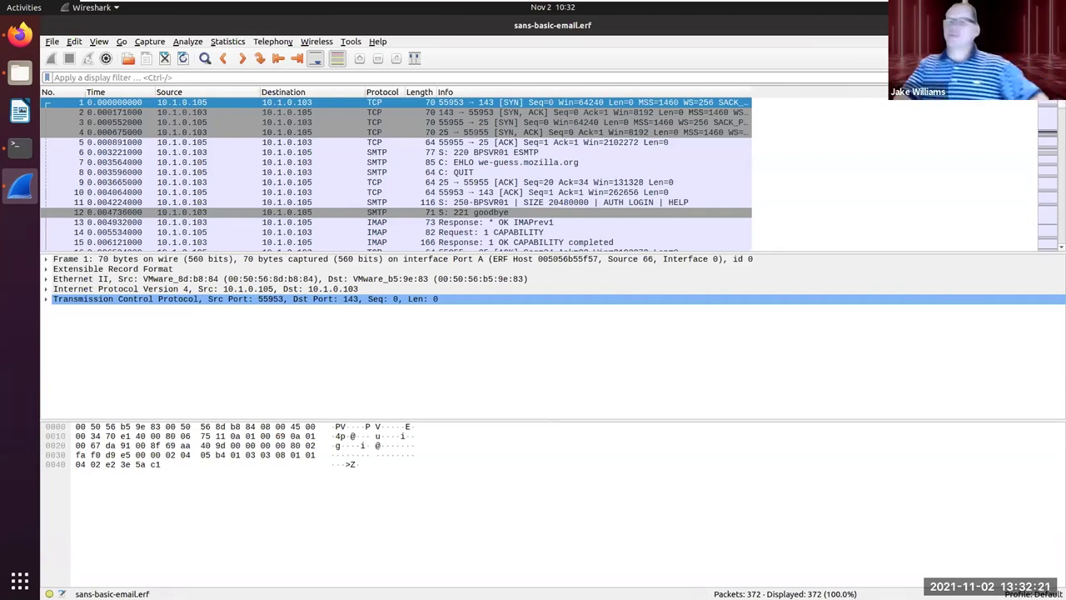
Step: After viewing packet 4, set the main window font to Liberation Mono 17 and save preferences
left_click(389, 141)
left_click(422, 133)
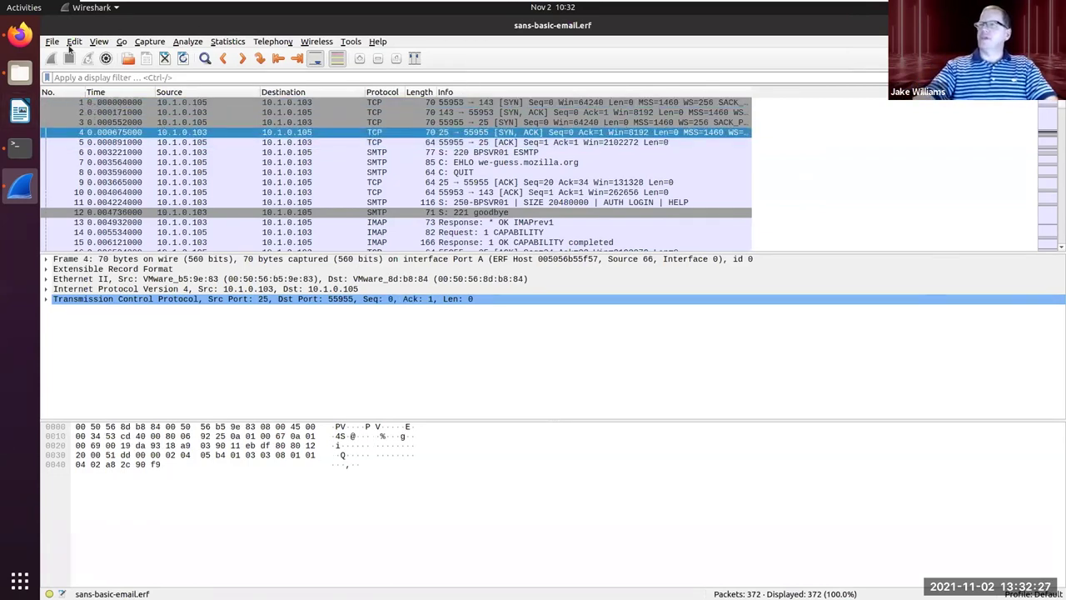
left_click(75, 41)
left_click(157, 337)
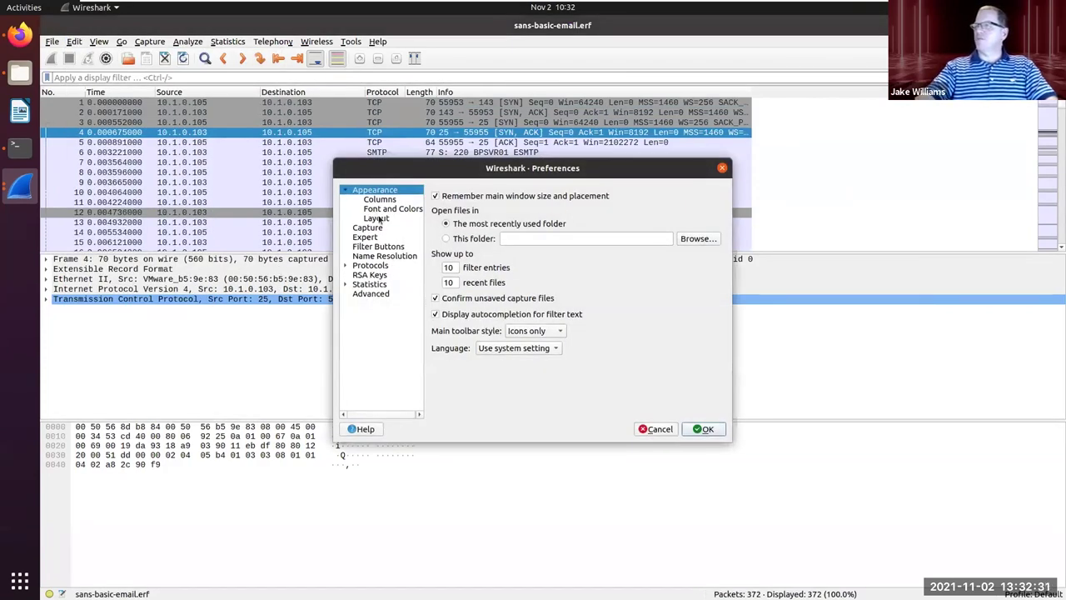
left_click(382, 209)
left_click(592, 196)
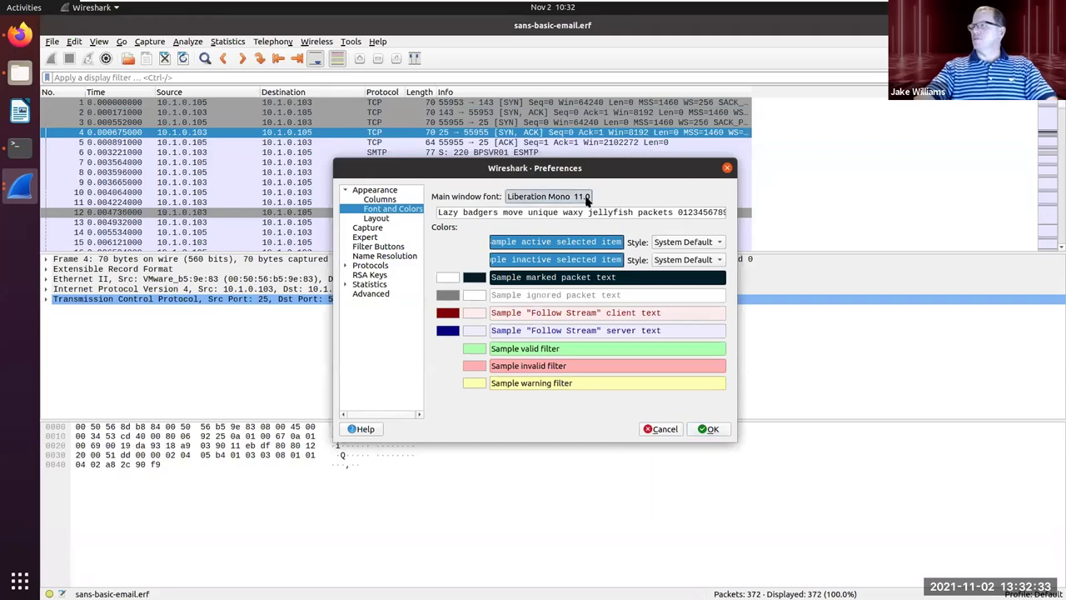
left_click(641, 421)
left_click(640, 421)
left_click(640, 421)
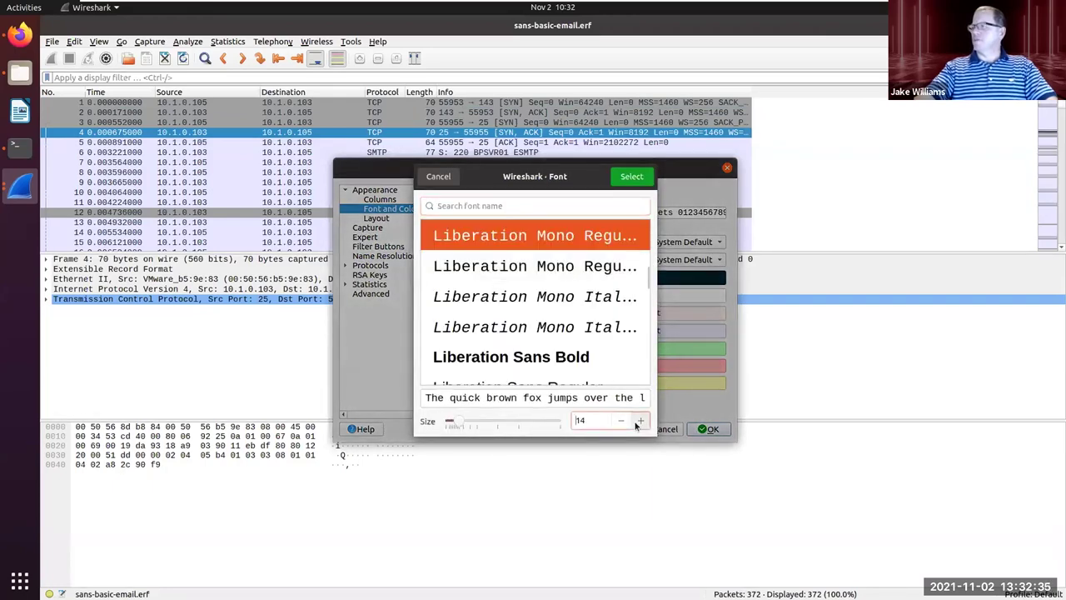
left_click(641, 421)
left_click(641, 421)
left_click(641, 420)
left_click(630, 177)
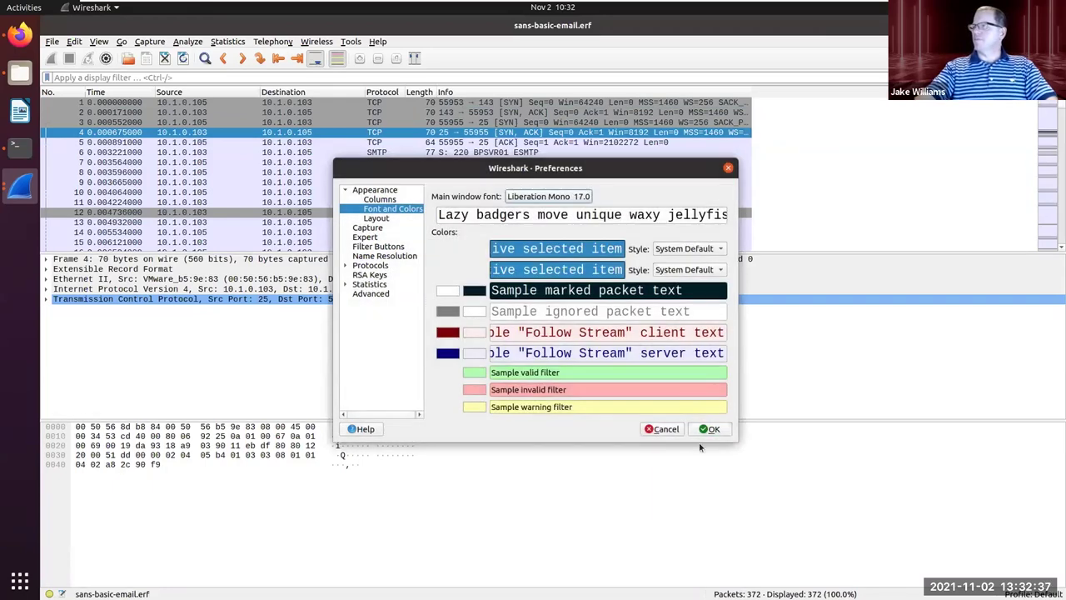
left_click(707, 429)
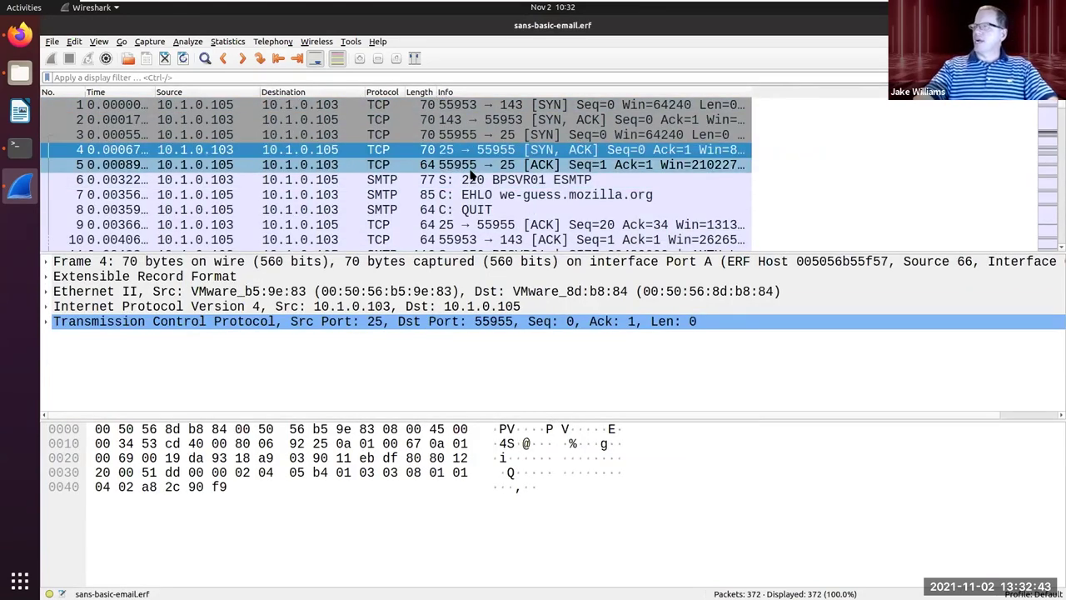
Step: Inspect packet 29 (IMAP login) and packet 6 (SMTP greeting) in the packet list
scroll(444, 203, "down", 7)
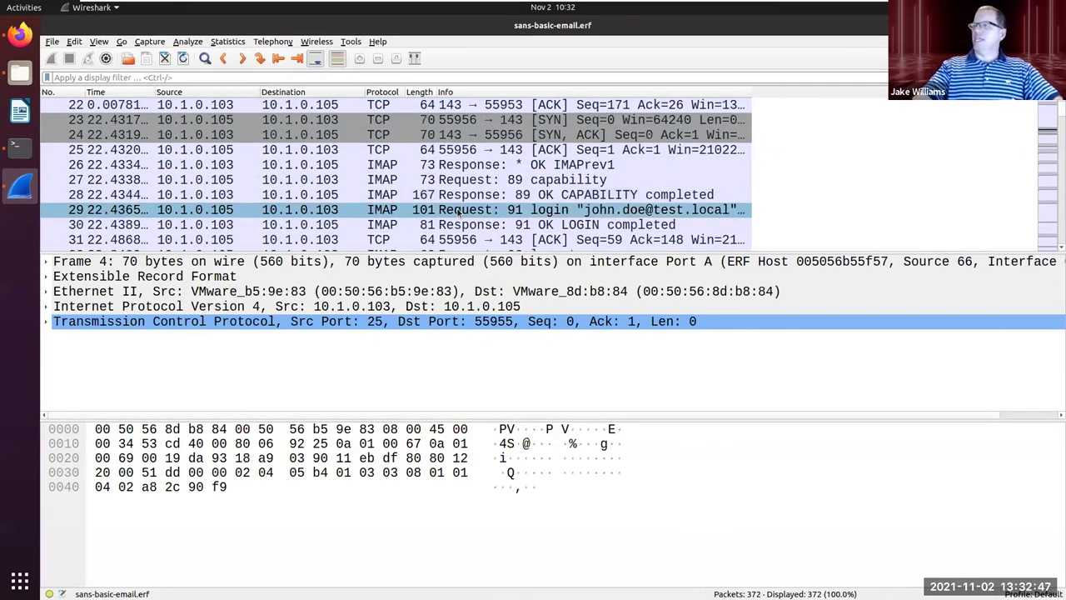
left_click(456, 209)
right_click(456, 210)
left_click(442, 197)
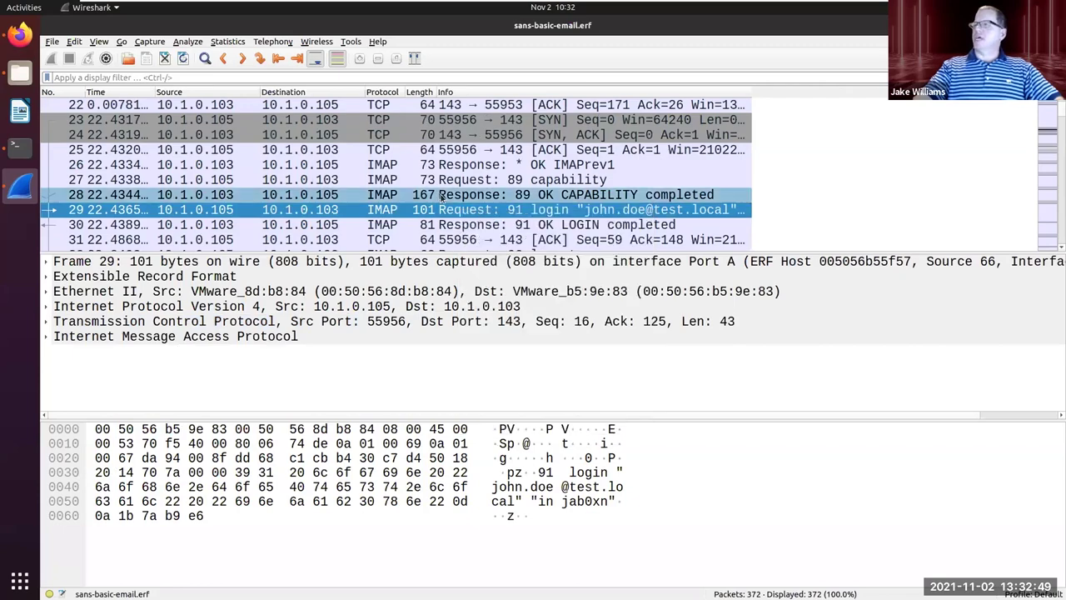
scroll(444, 191, "up", 7)
left_click(446, 181)
right_click(446, 181)
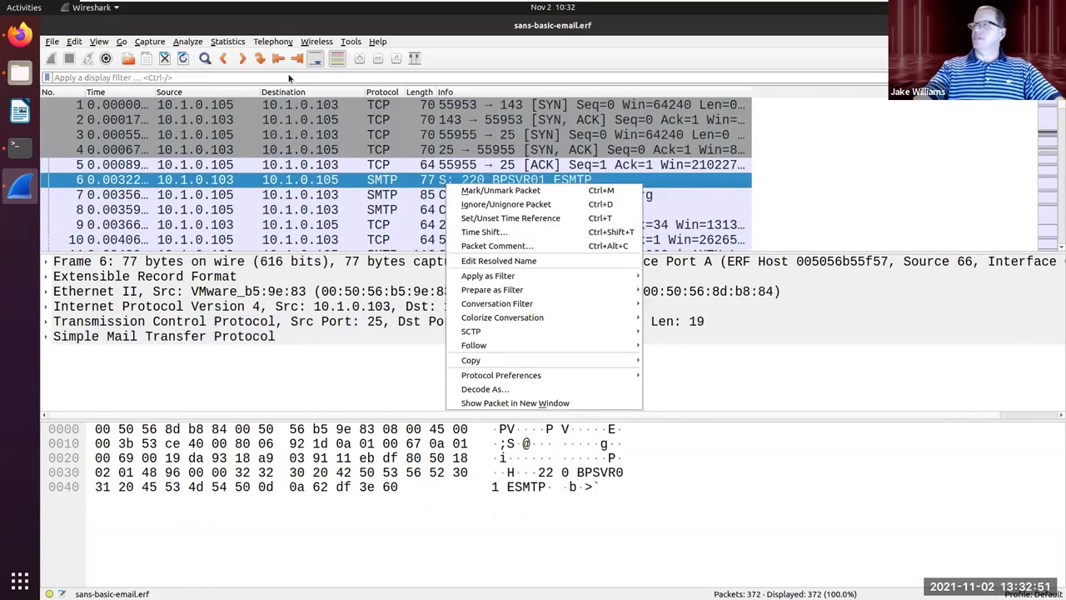
left_click(288, 77)
Step: Apply the smtp display filter and follow the TCP stream of packet 6
type("smtp")
key("Return")
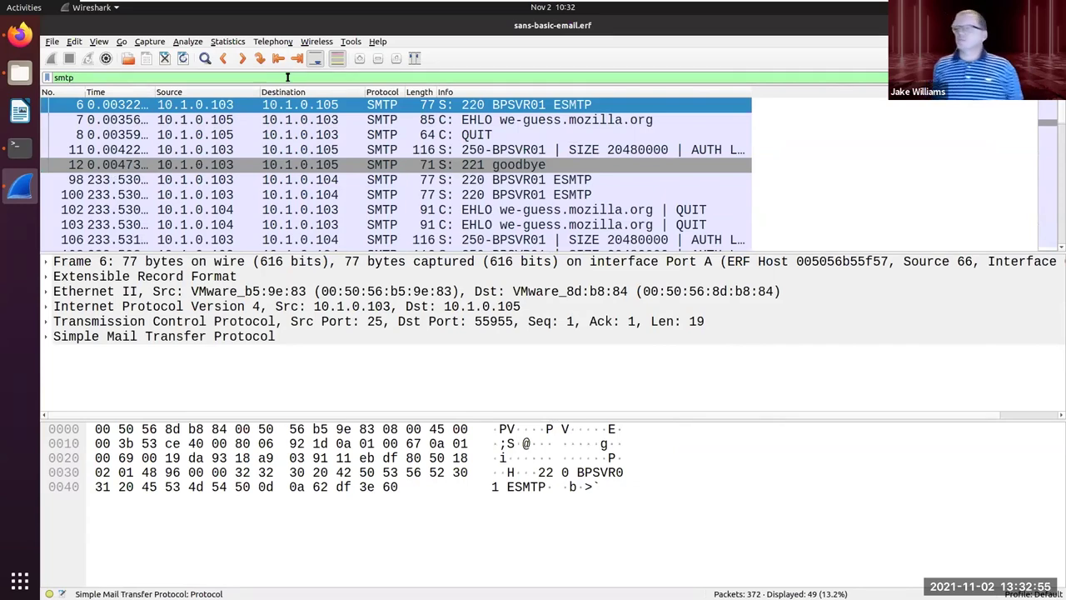
right_click(439, 108)
mouse_move(500, 270)
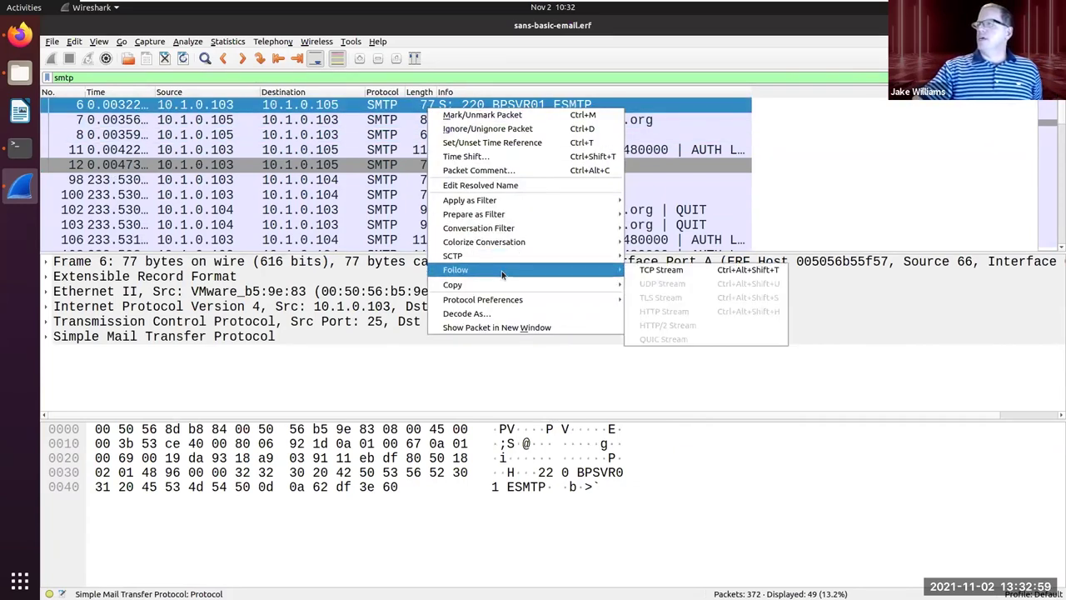
left_click(667, 270)
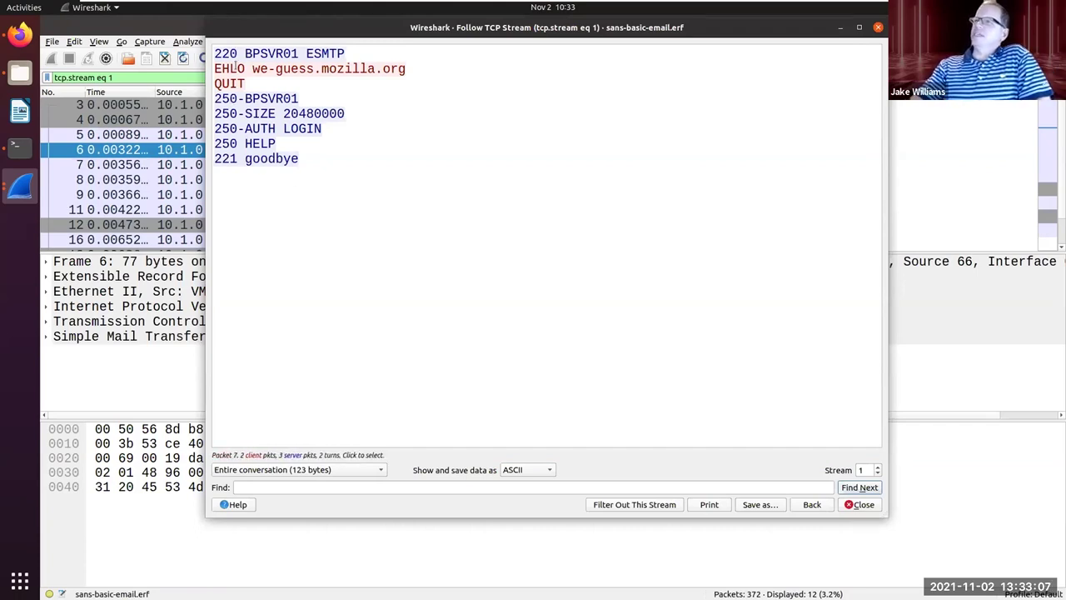
Step: Locate the EHLO and ESMTP greeting packets from the stream text, then close the stream window
double_click(230, 69)
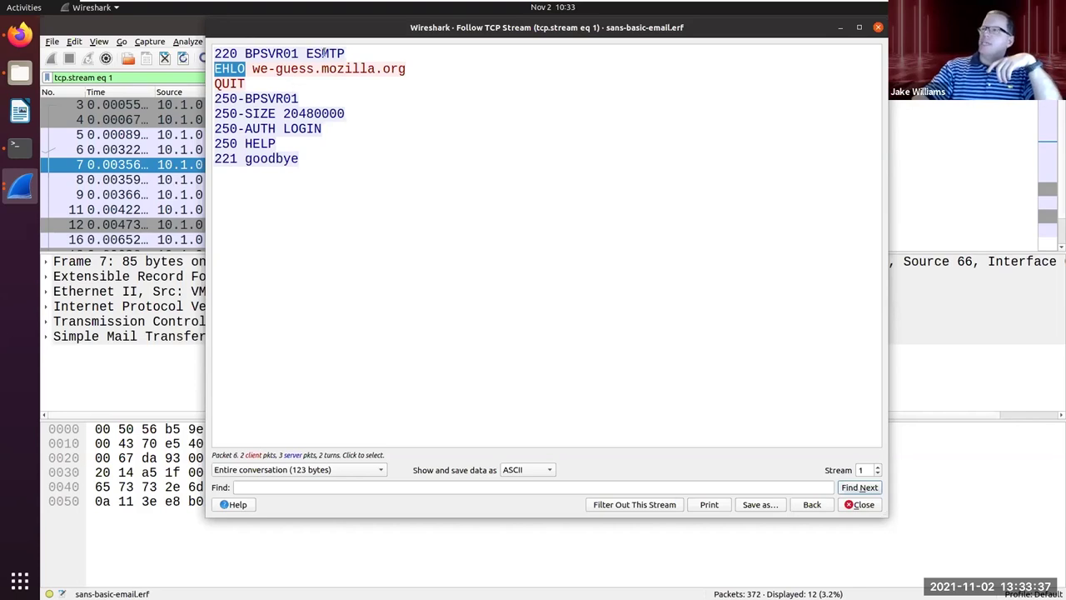
double_click(325, 54)
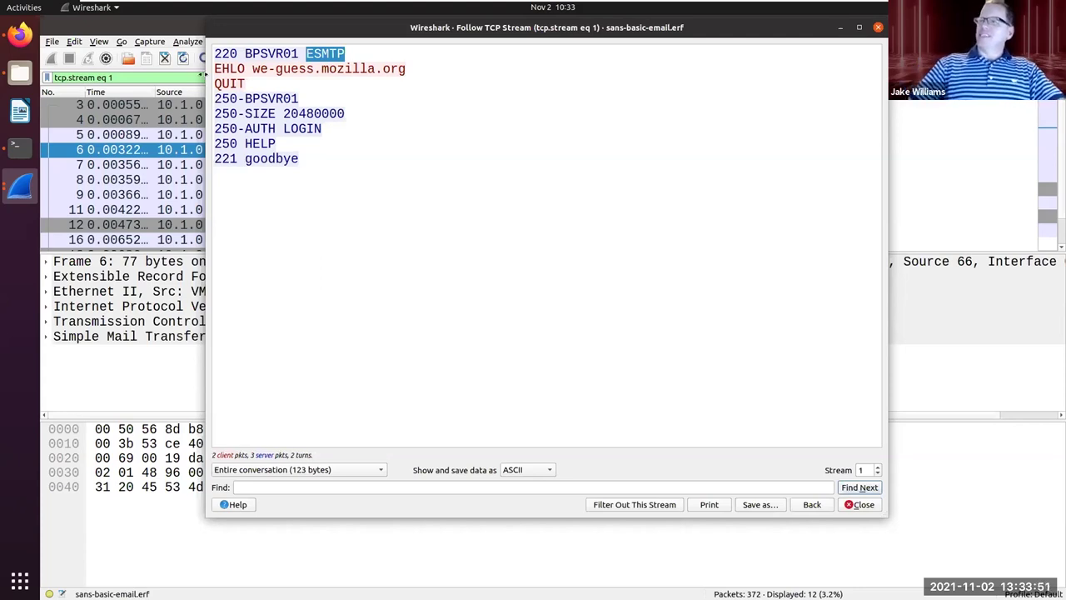
double_click(220, 70)
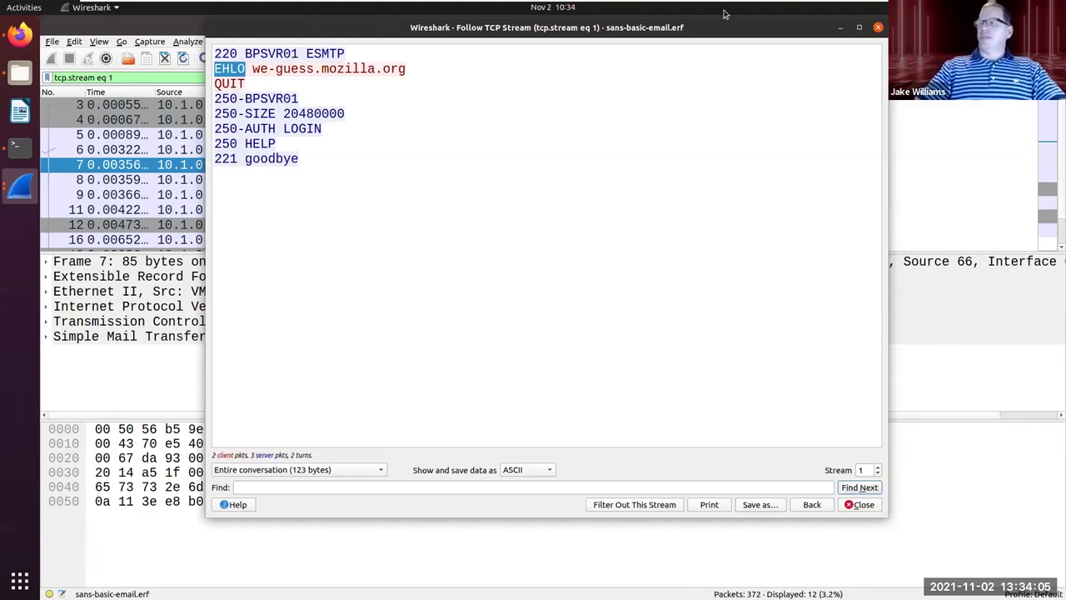
left_click(879, 30)
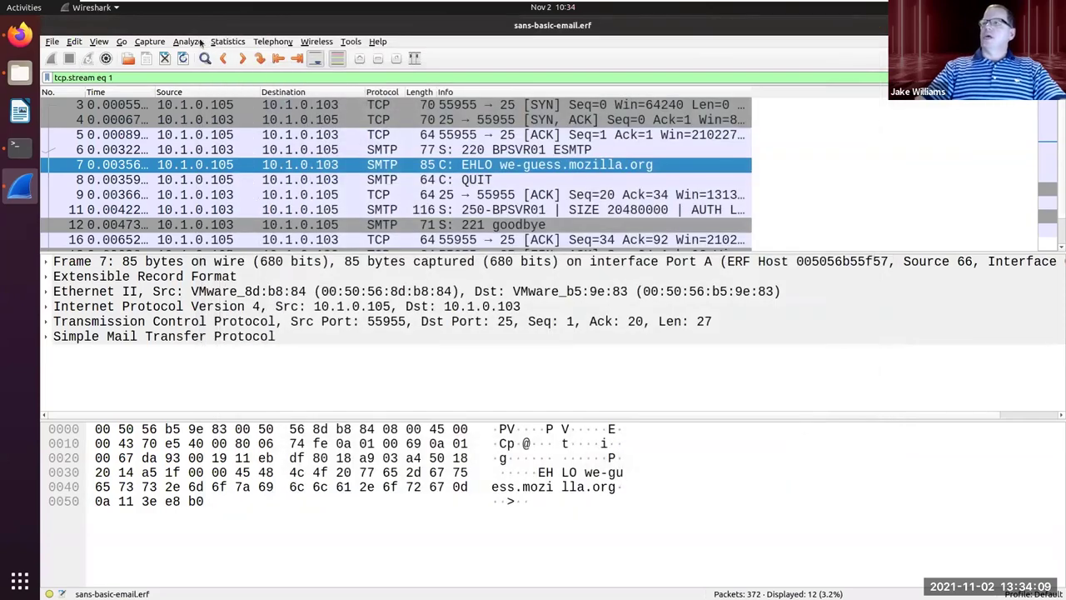
Step: Open Statistics > Conversations for the whole capture
left_click(222, 43)
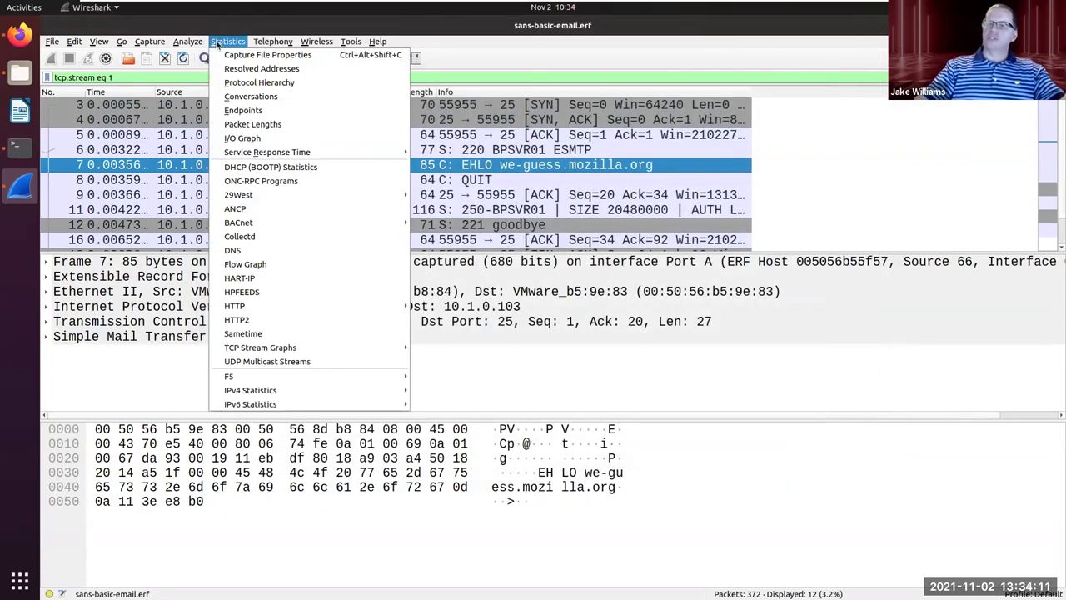
mouse_move(197, 43)
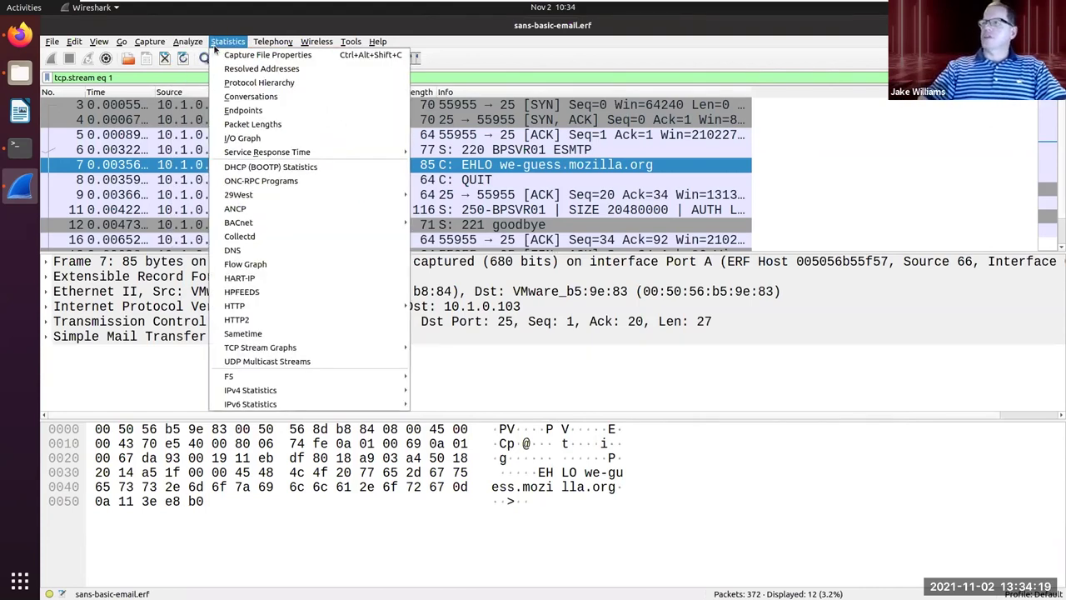
left_click(251, 97)
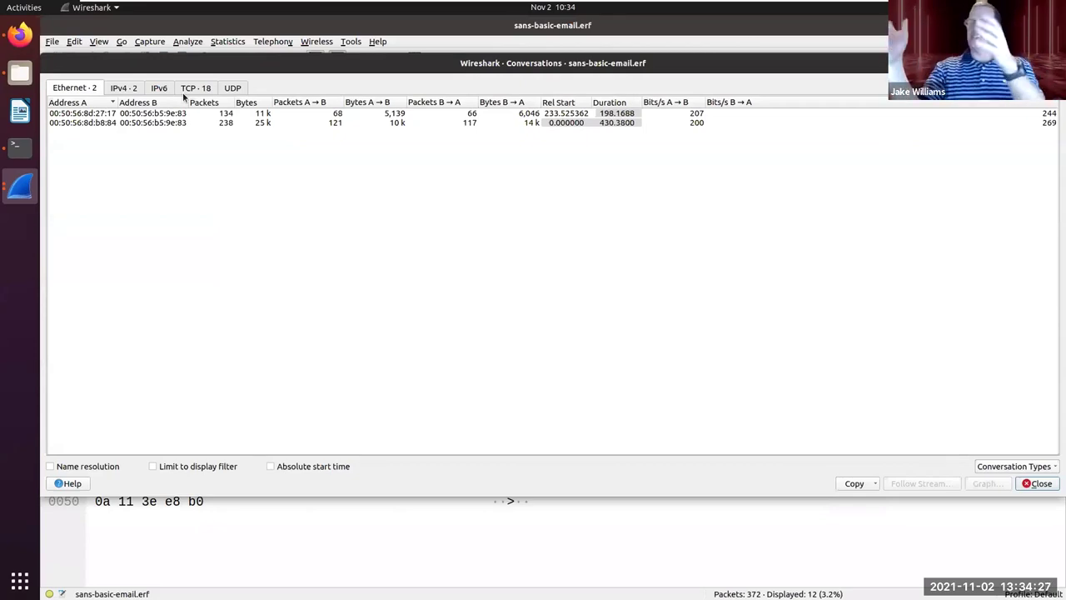
Step: Shrink the Conversations window, move it up-left, and return to the main packet window
double_click(280, 63)
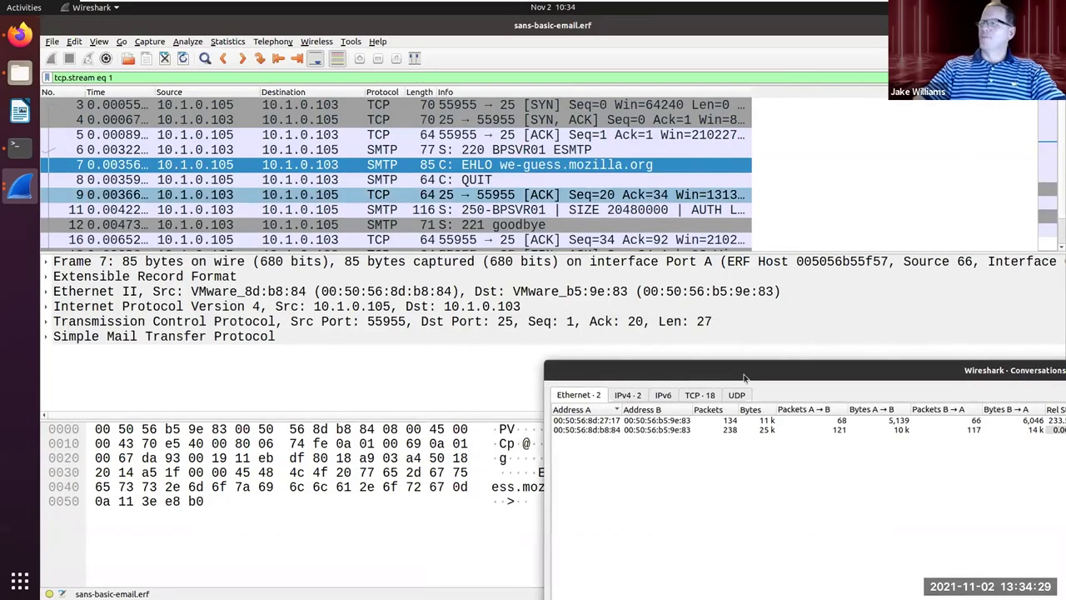
left_click_drag(744, 382, 257, 86)
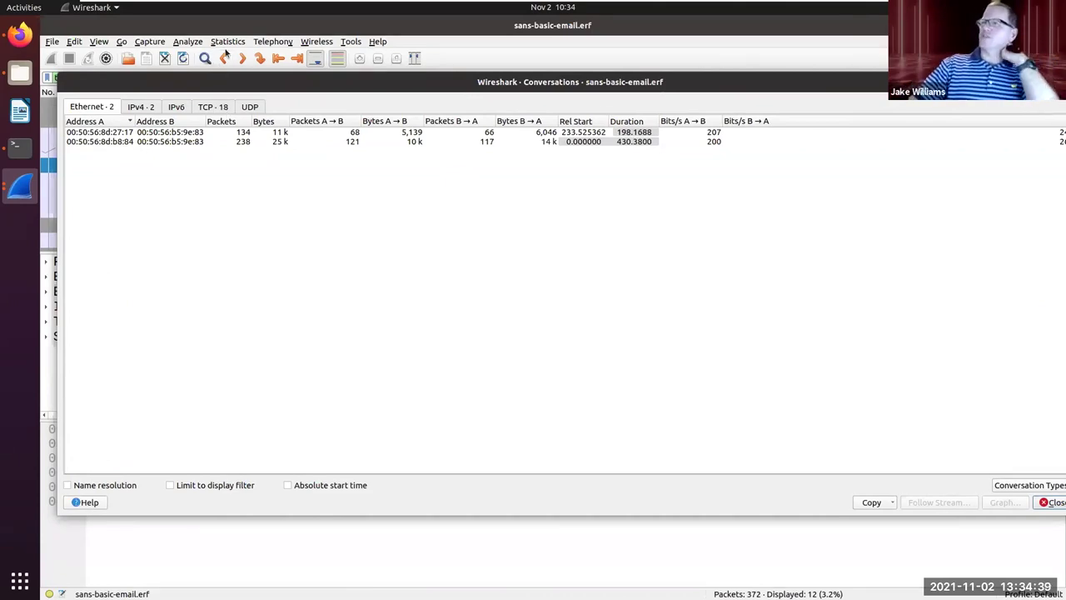
left_click(228, 43)
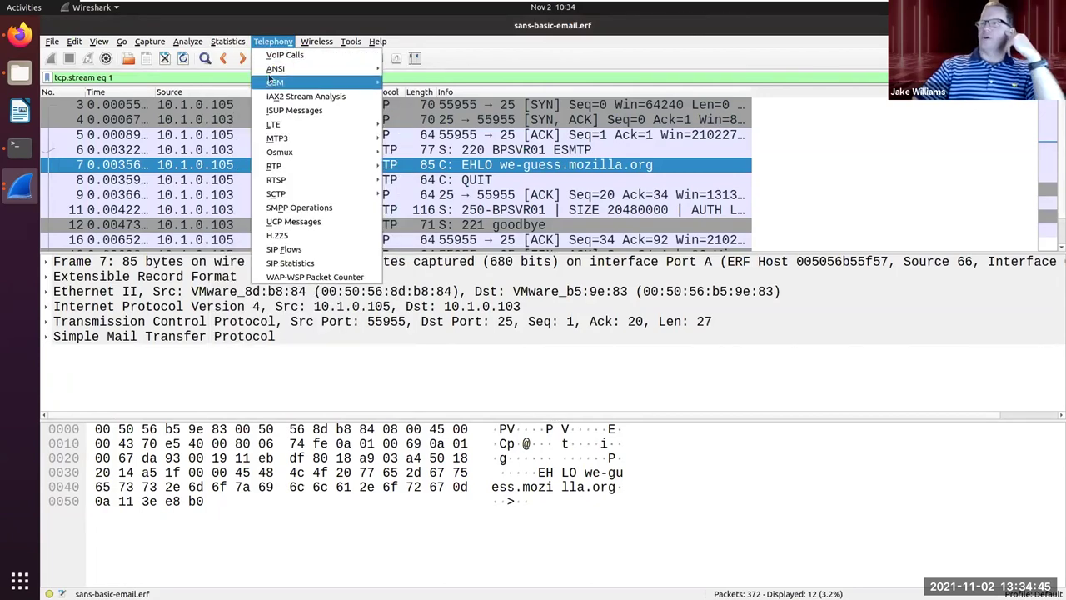
Step: View the Protocol Hierarchy for stream 1, select the SMTP row, then close it
left_click(254, 84)
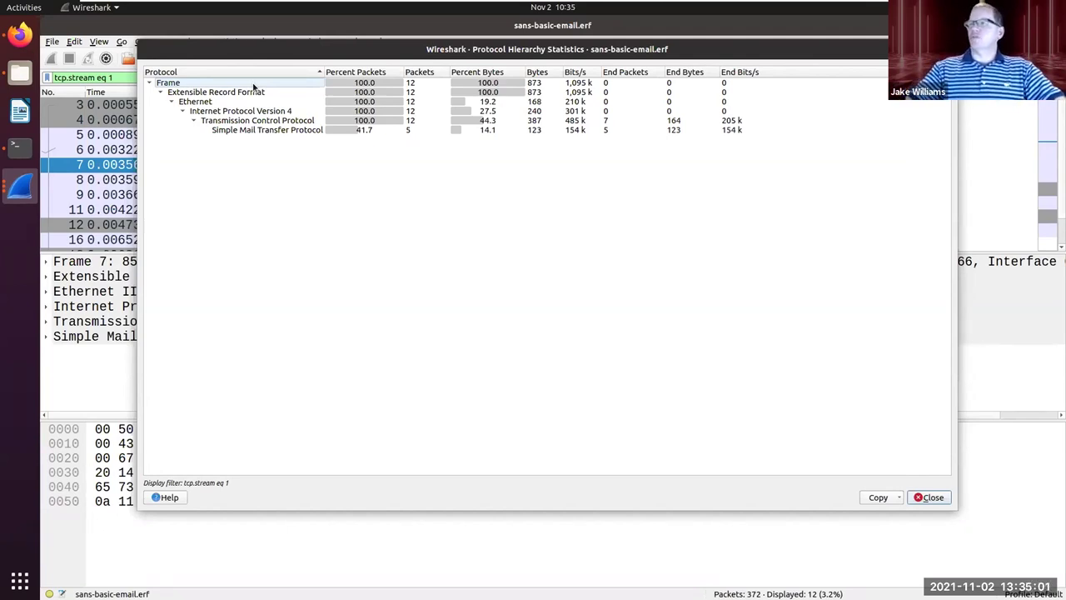
left_click(287, 131)
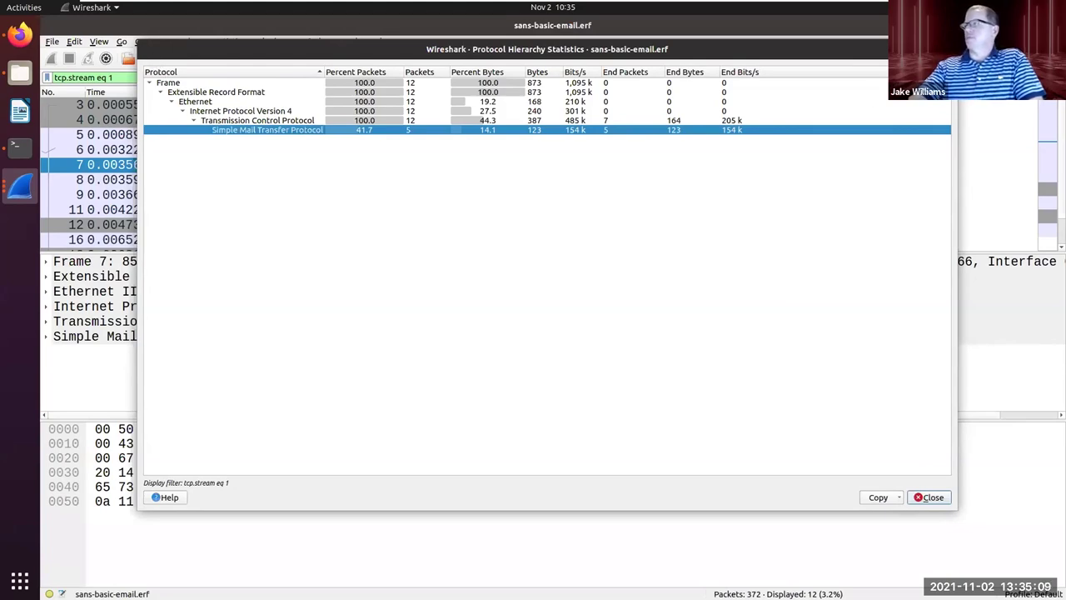
key("Escape")
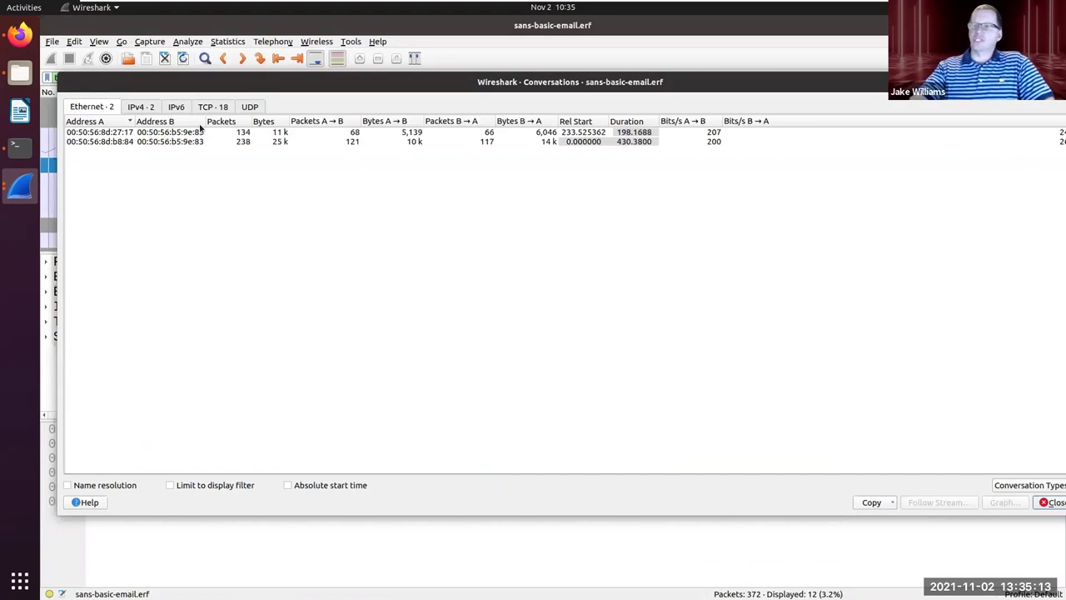
Step: Check the 10.1.0.103 to 10.1.0.105 IPv4 conversation, then show the 18 TCP conversations
left_click(133, 107)
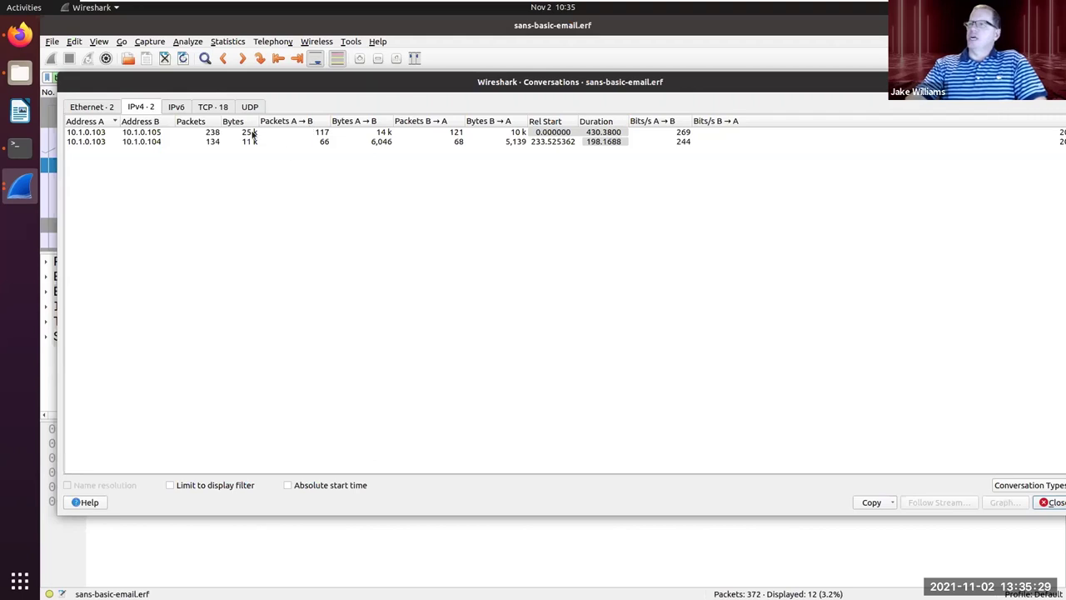
left_click(143, 134)
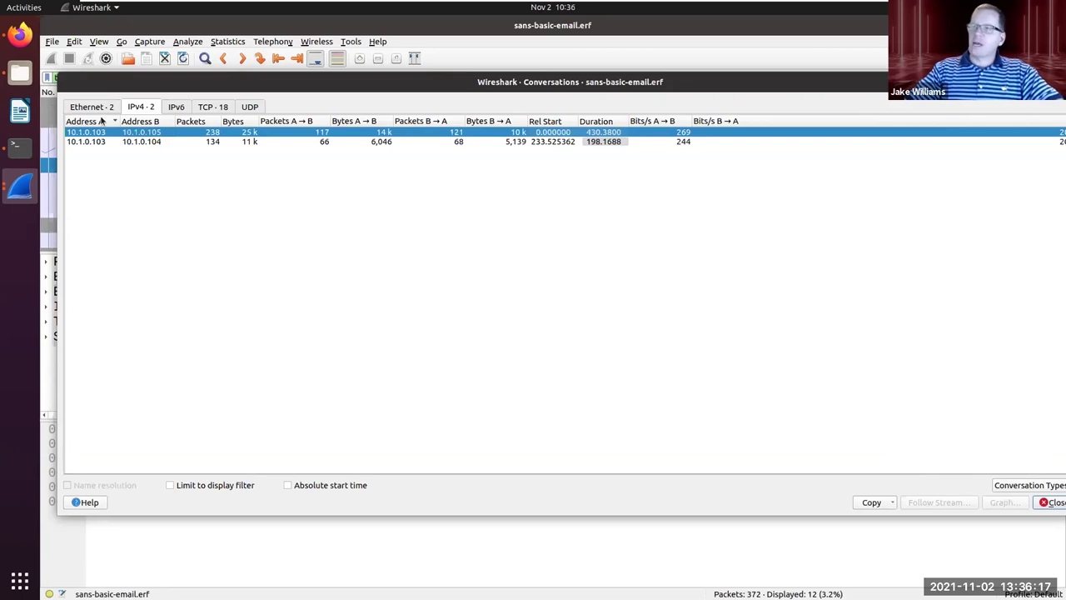
left_click(207, 107)
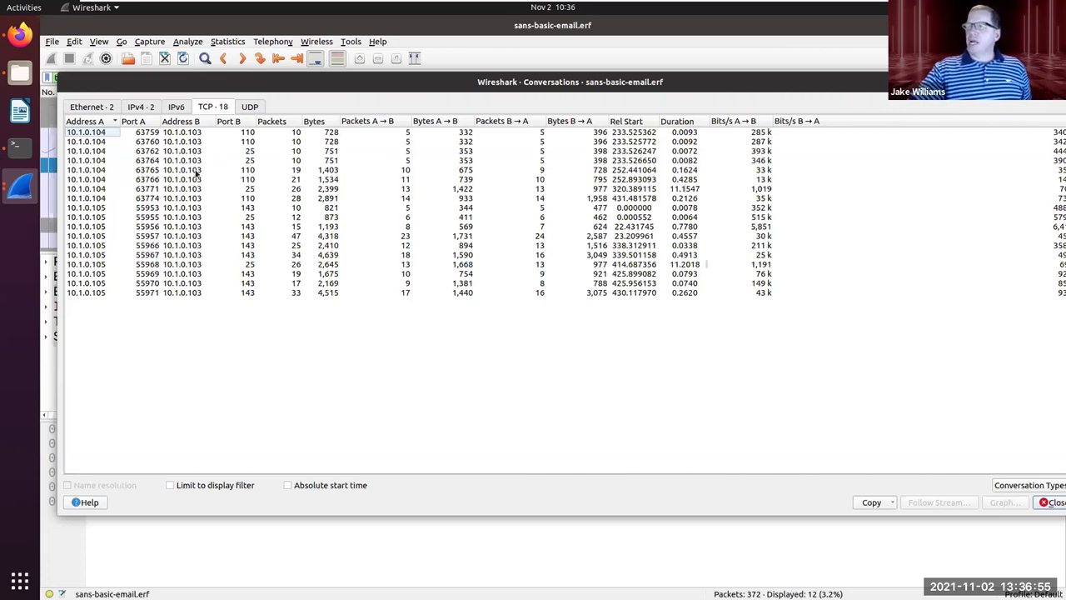
Step: Browse the port 25, 110 and 143 conversations and sort the TCP list by Port B
left_click(241, 189)
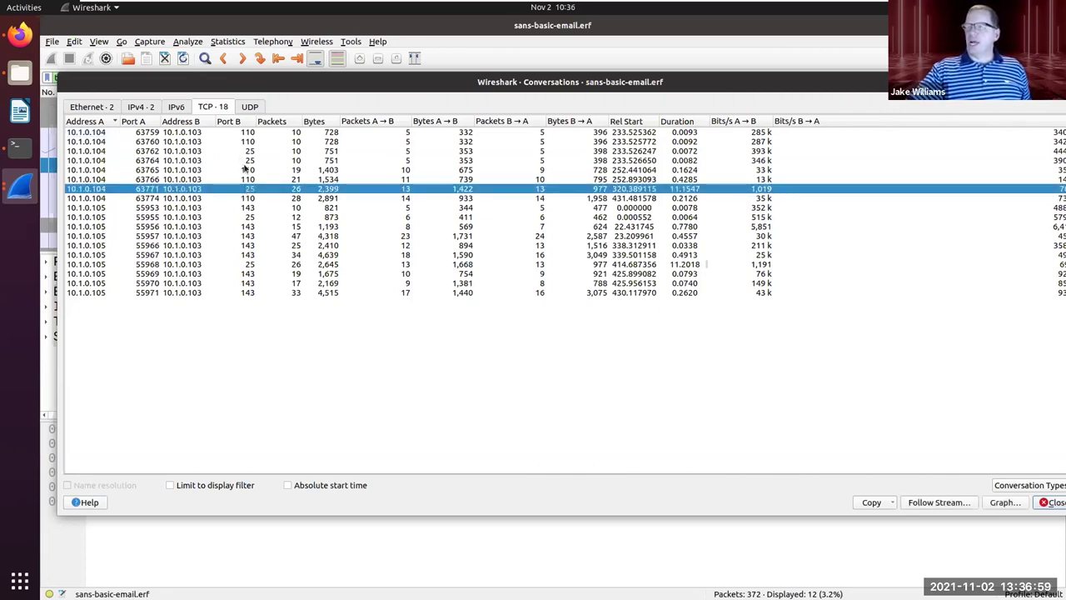
left_click(246, 169)
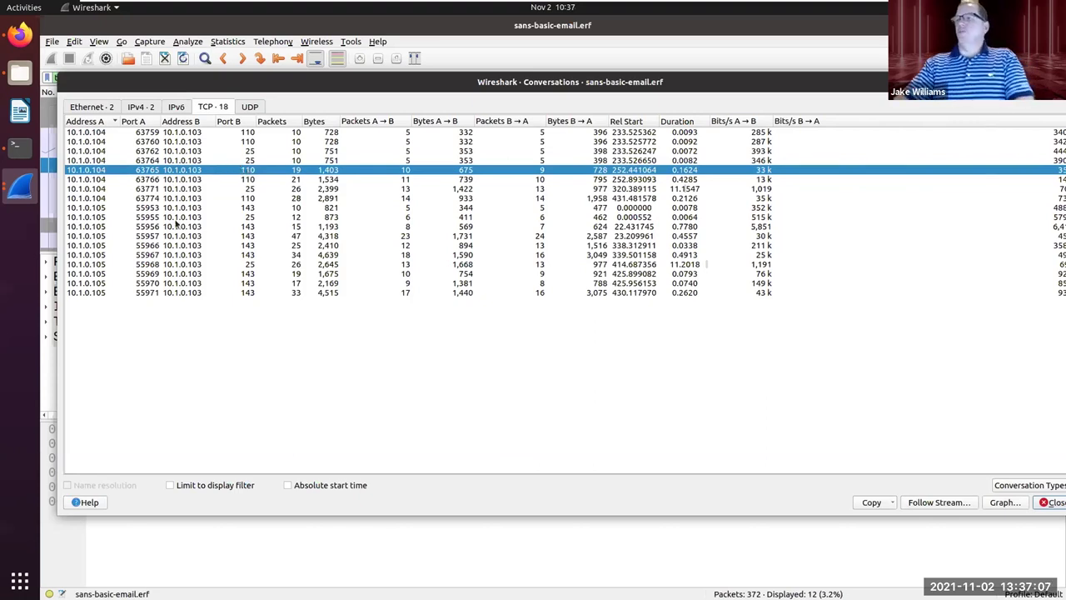
left_click(259, 245)
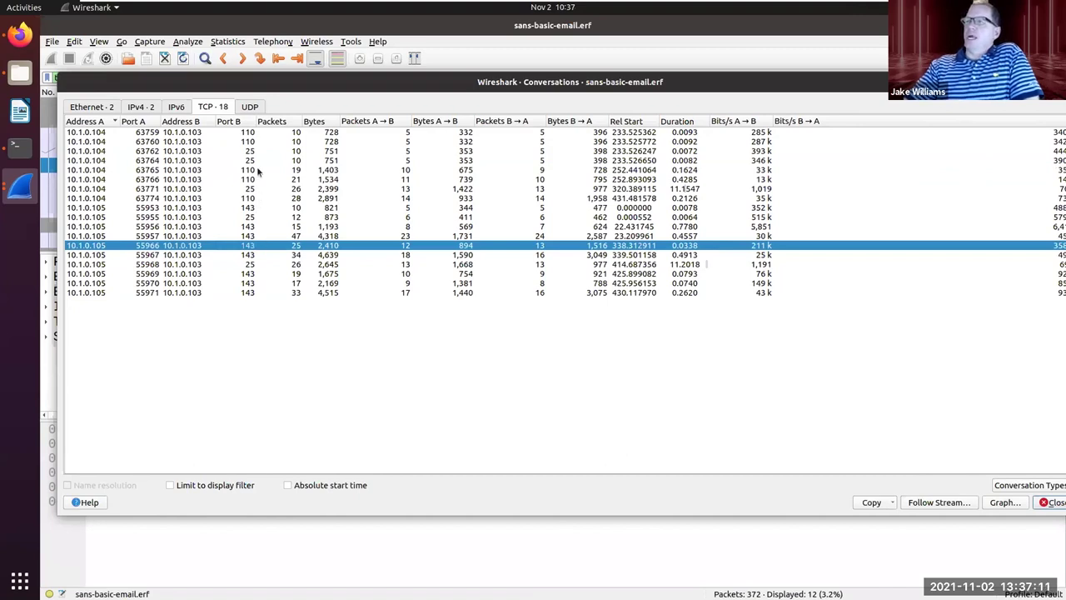
left_click(243, 121)
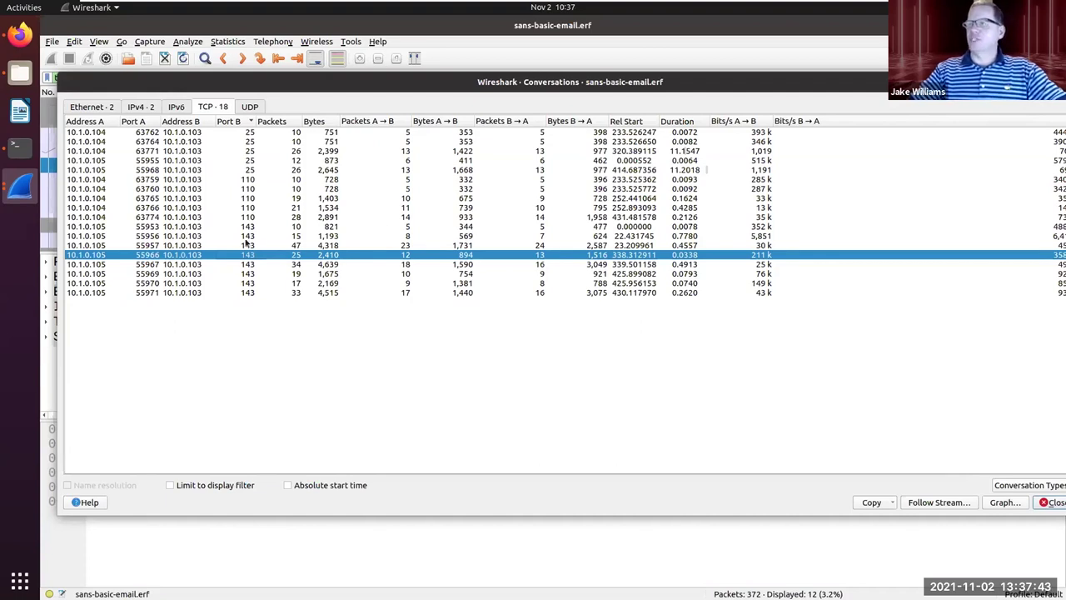
Step: Apply the 10.1.0.104:63771 ↔ 10.1.0.103:25 conversation as an A↔B filter
left_click(255, 154)
right_click(253, 154)
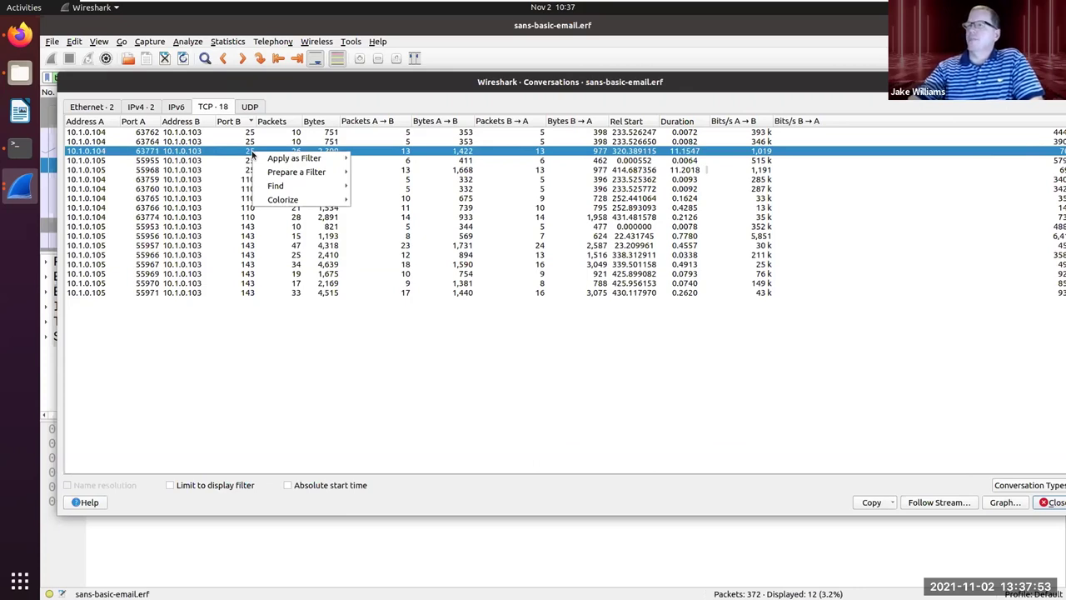
mouse_move(278, 160)
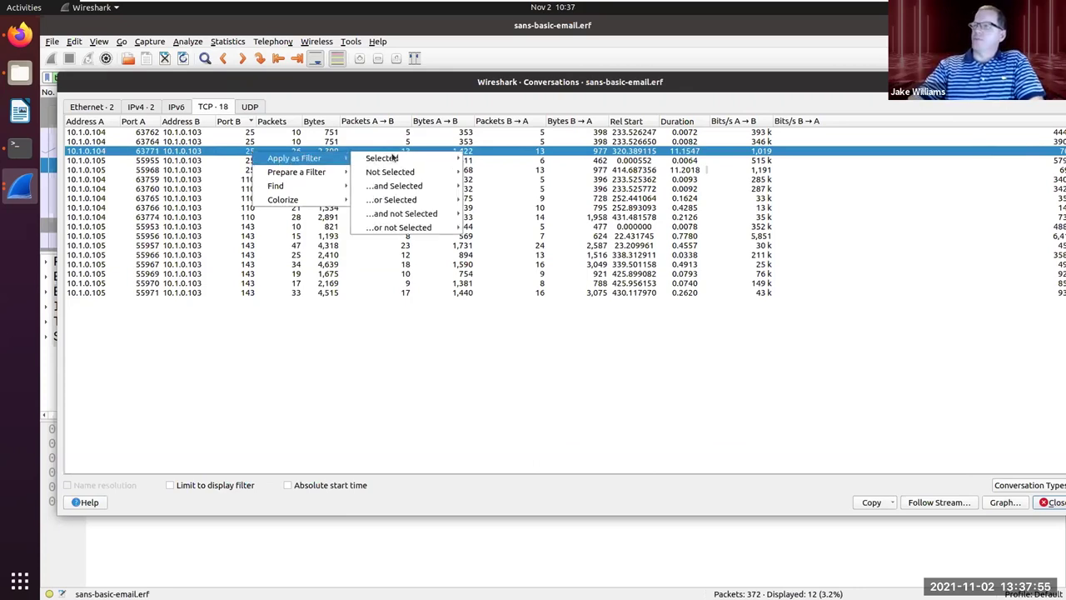
mouse_move(397, 159)
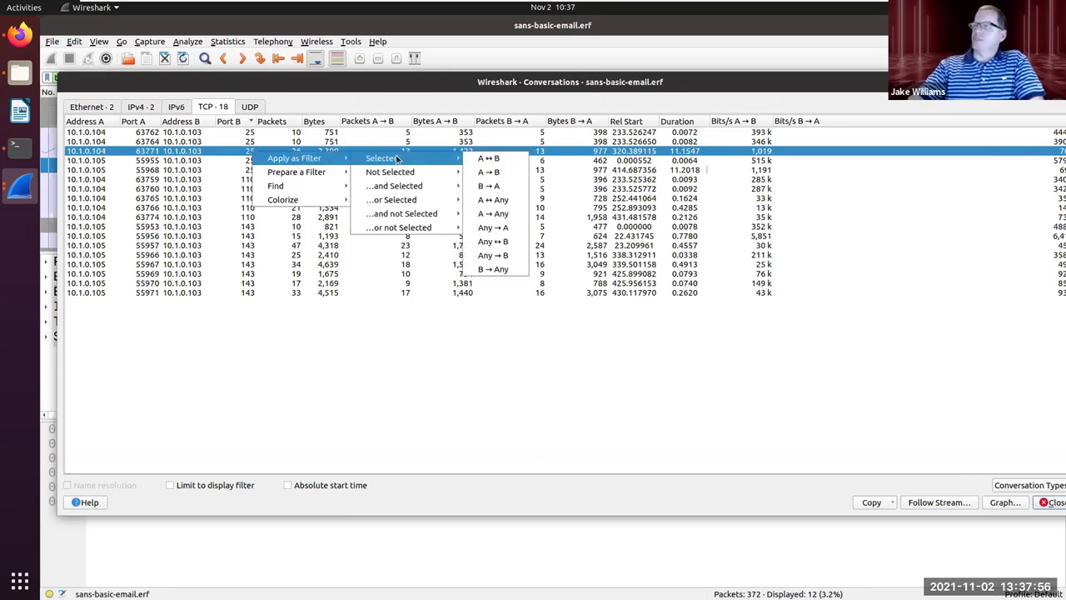
left_click(494, 162)
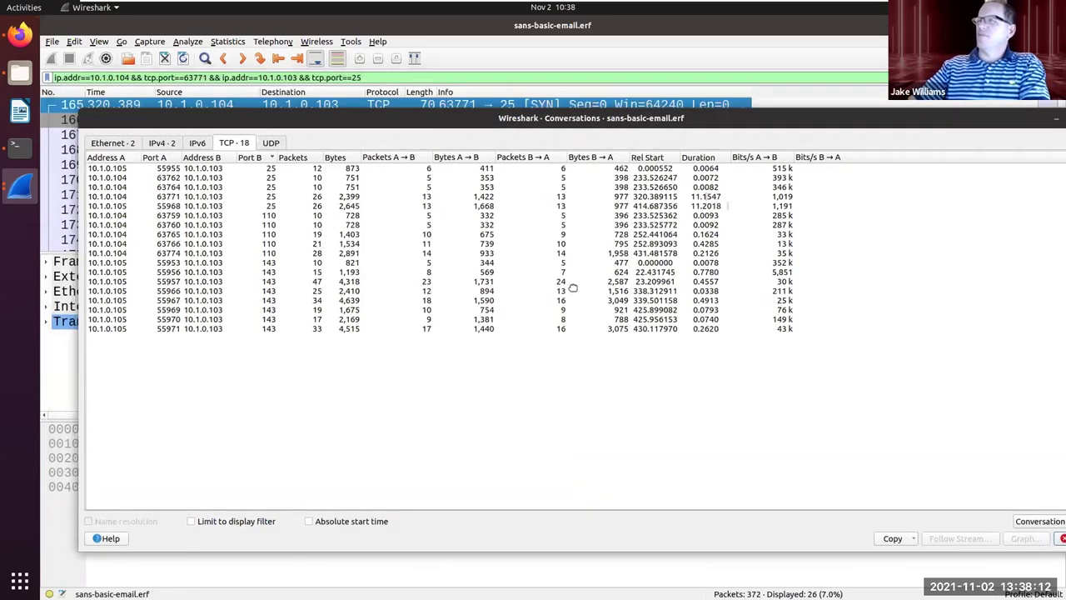
Step: Follow the TCP stream of packet 166
left_click(289, 107)
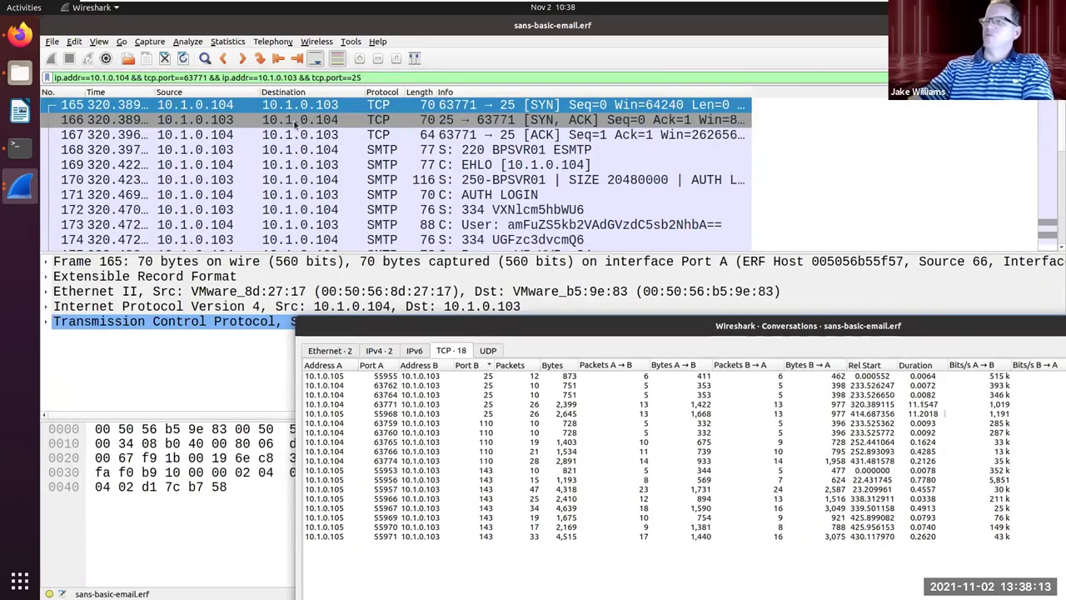
left_click(299, 124)
right_click(296, 121)
mouse_move(358, 214)
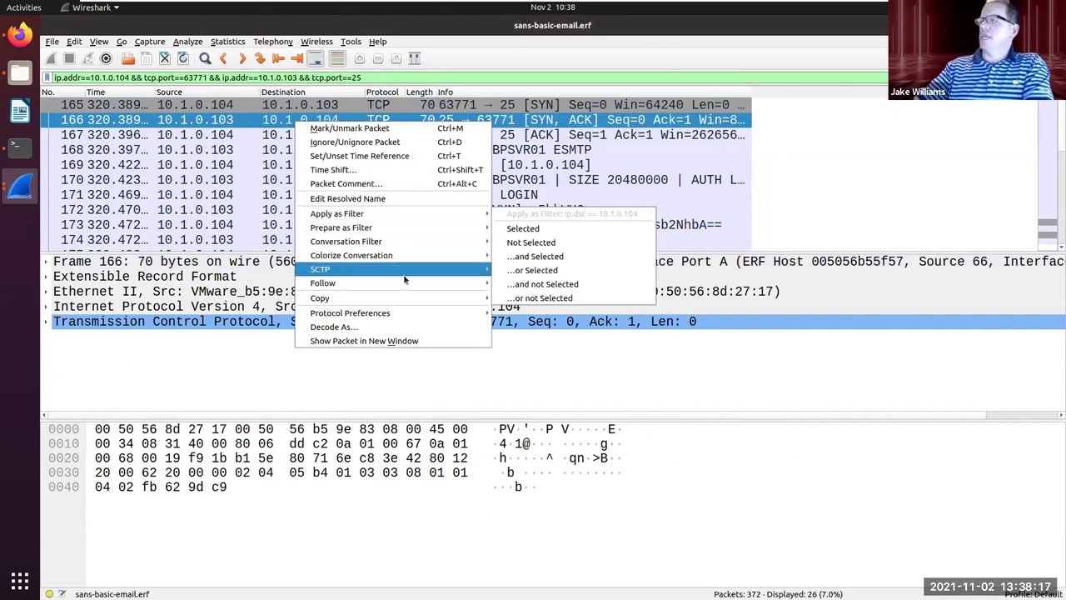
mouse_move(407, 282)
left_click(521, 284)
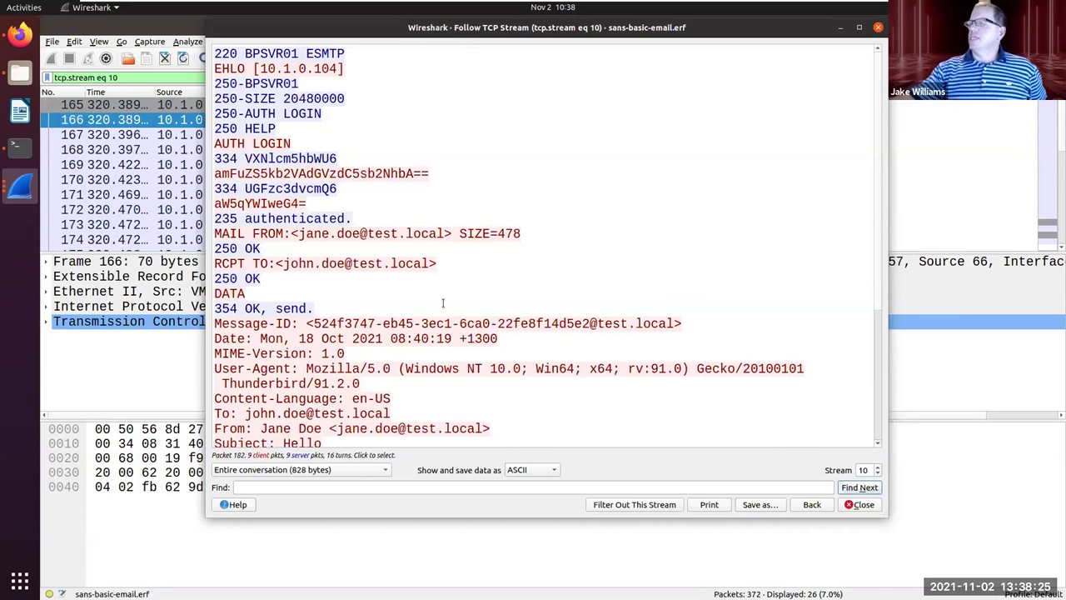
Step: Examine the base64 username, end-of-message dot and 250 Queued reply in the stream text
double_click(356, 173)
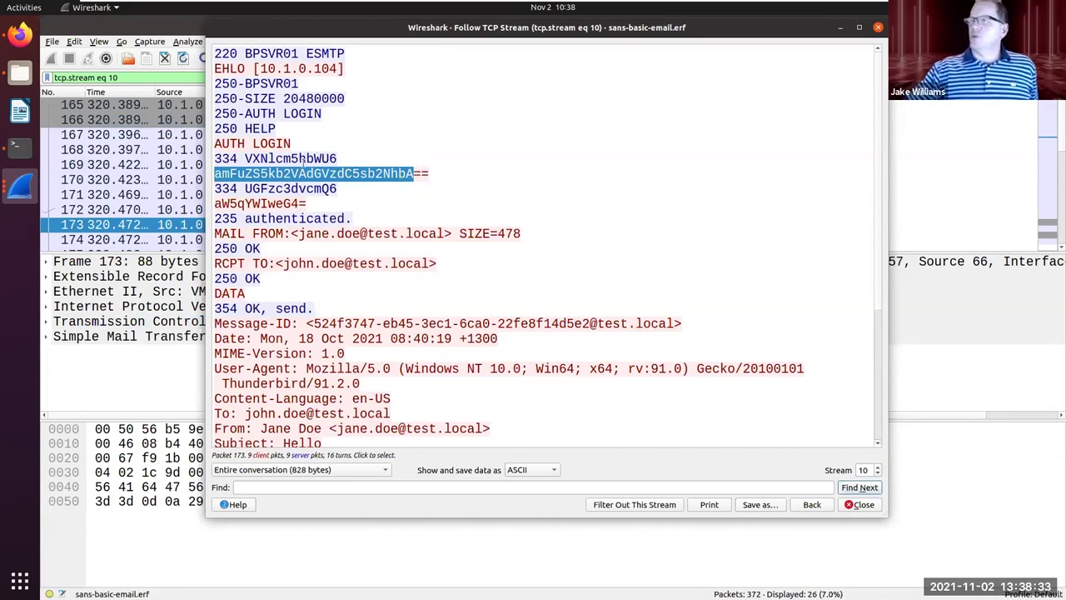
scroll(308, 155, "down", 5)
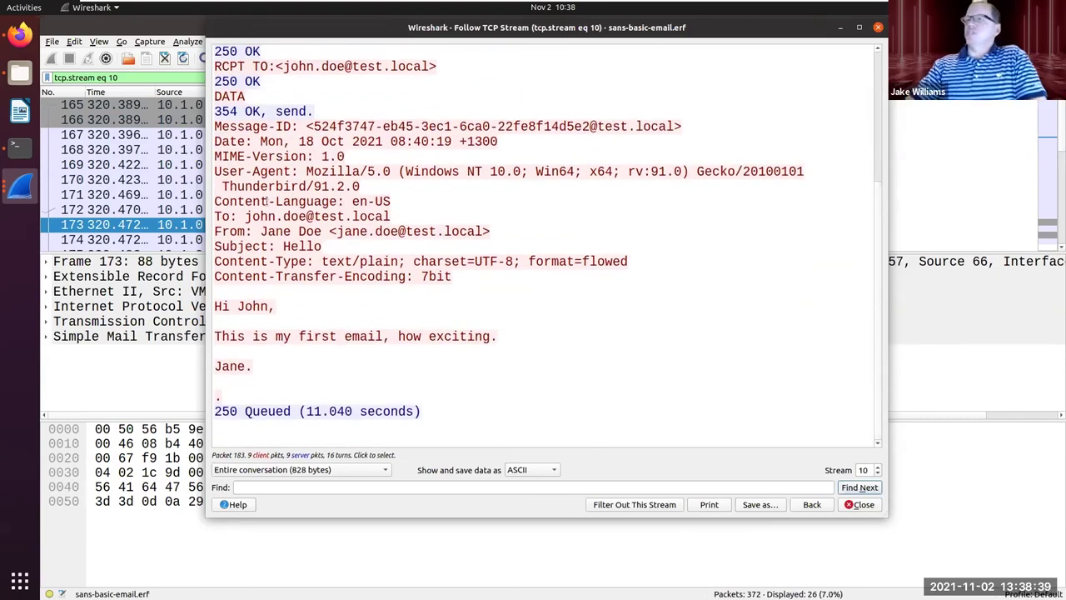
left_click(217, 391)
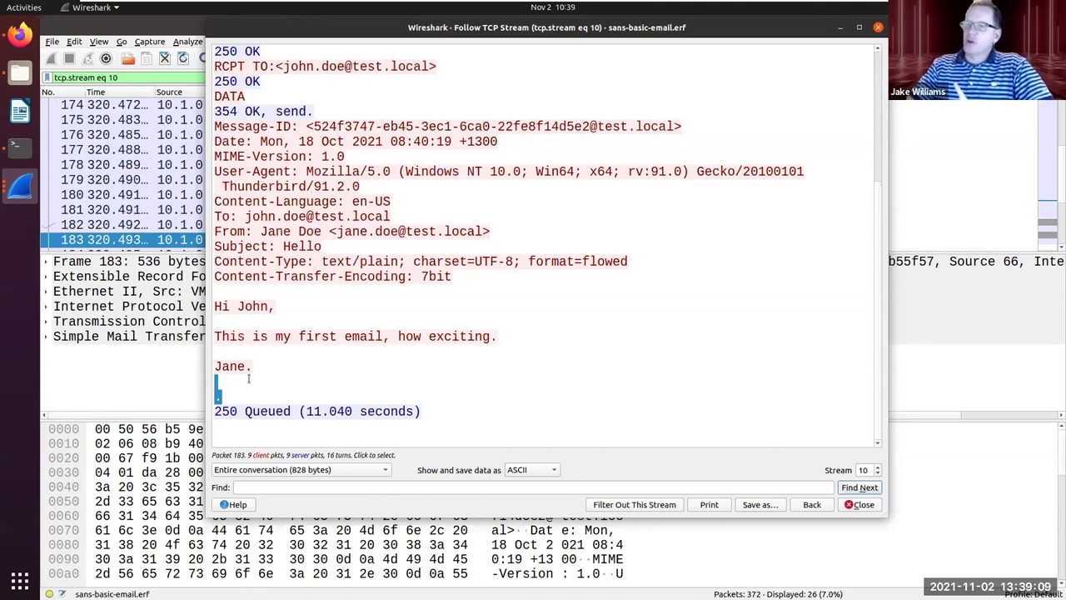
left_click(249, 379)
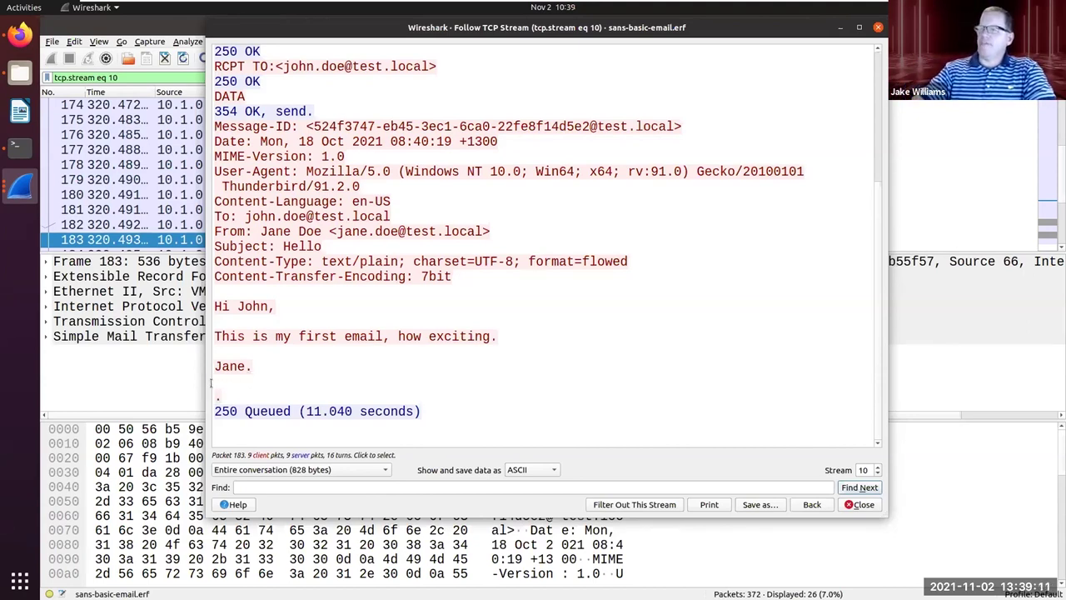
left_click_drag(215, 381, 225, 396)
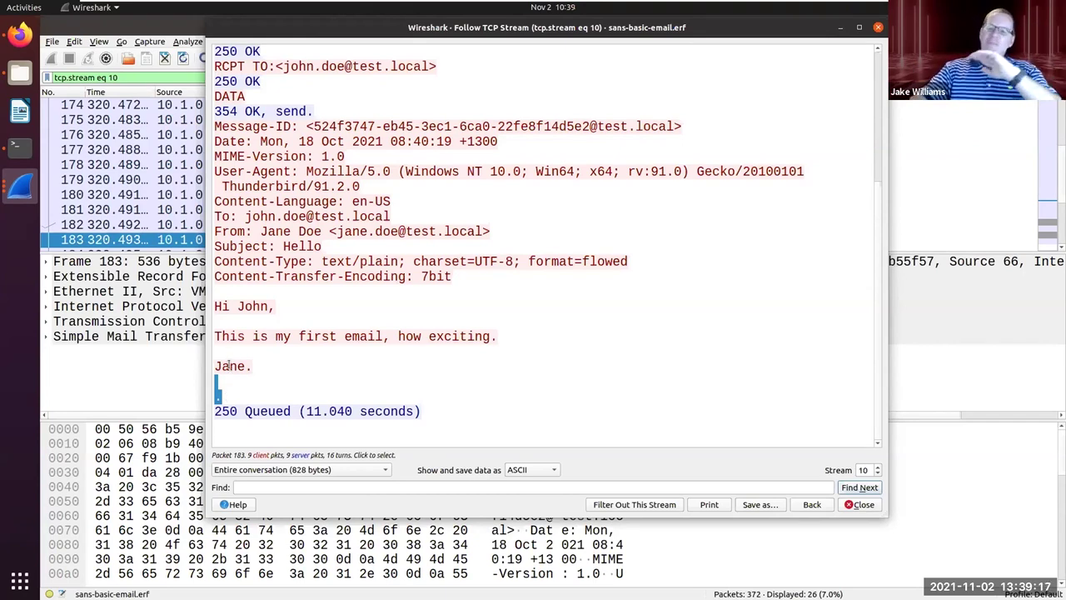
left_click(223, 388)
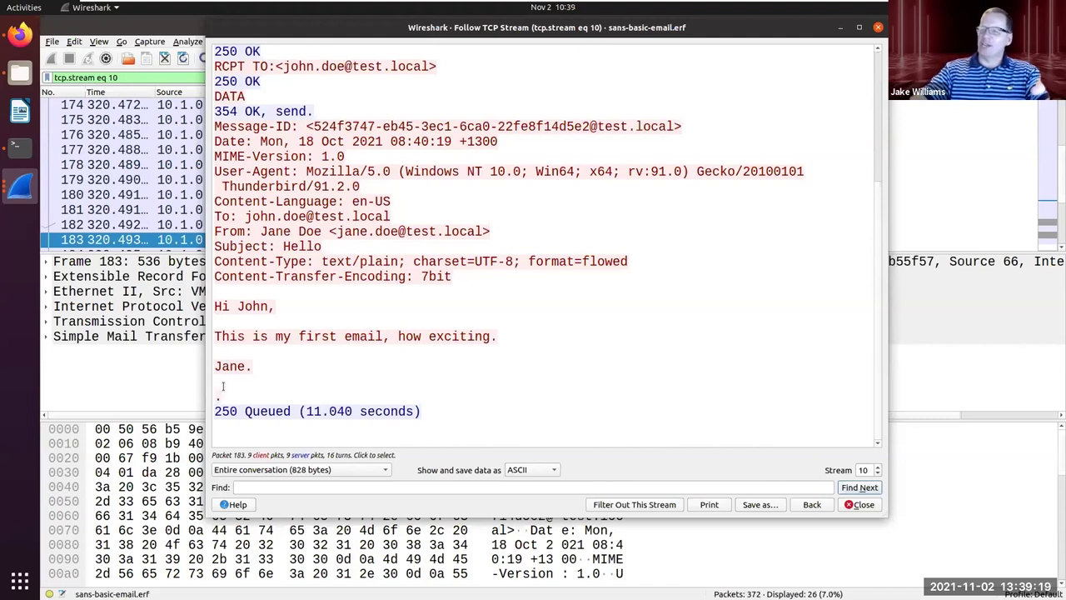
left_click(223, 392)
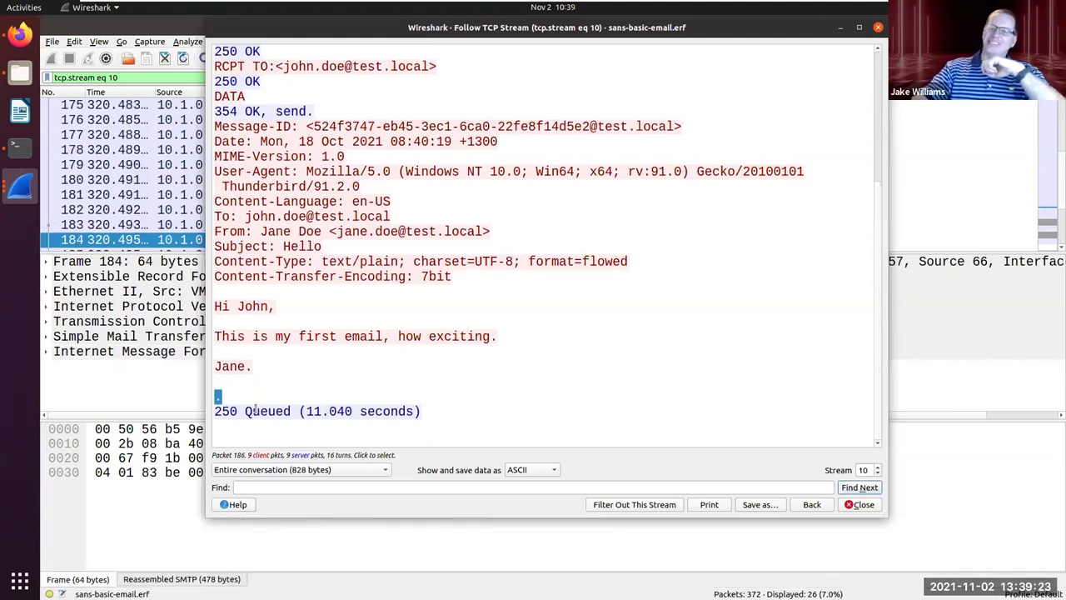
left_click(242, 402)
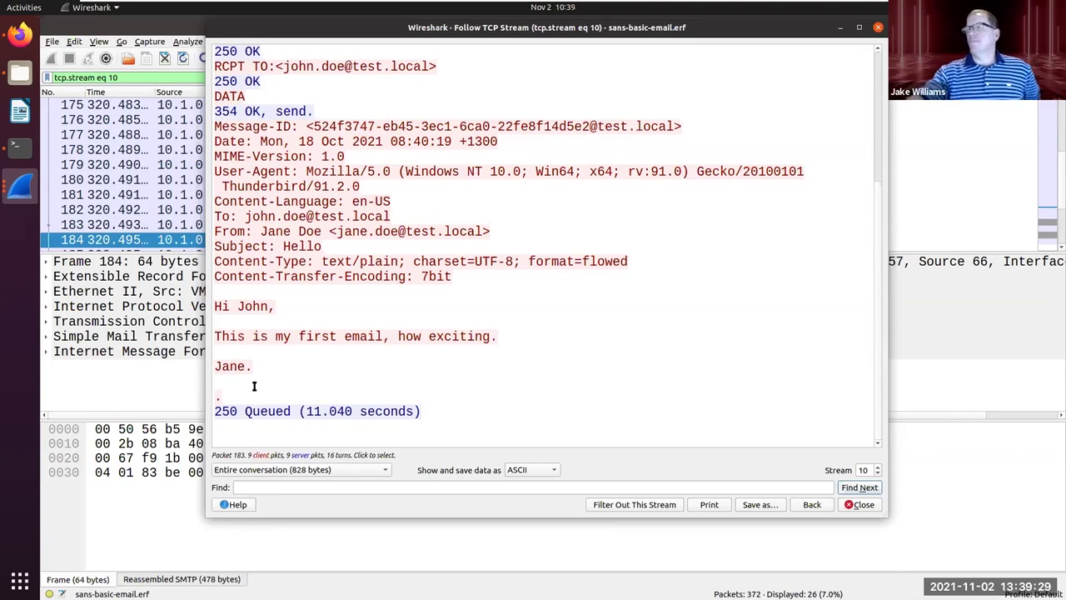
left_click(295, 412)
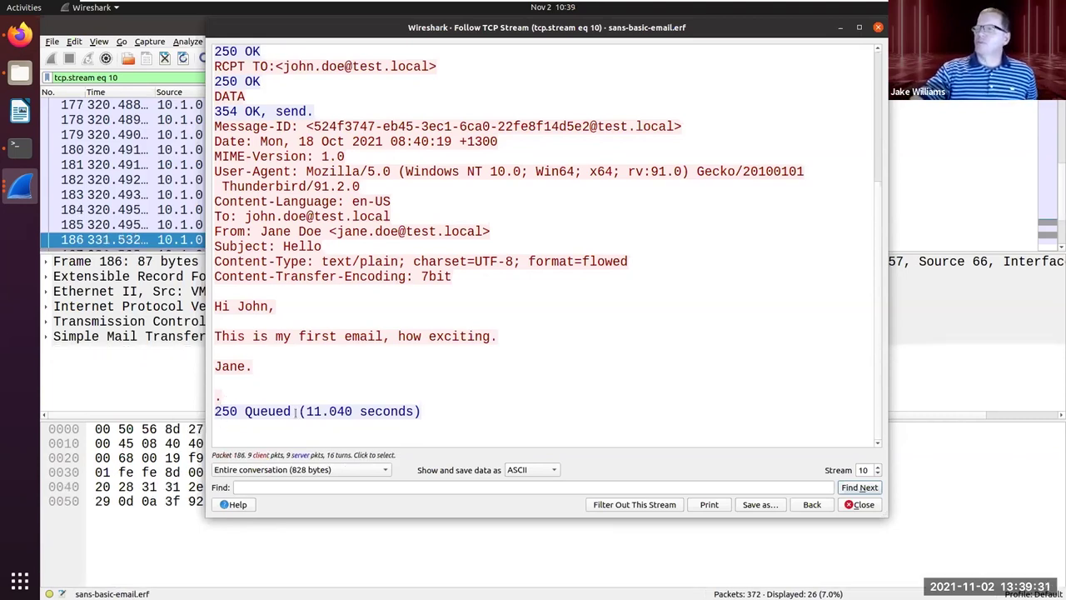
left_click_drag(220, 412, 406, 418)
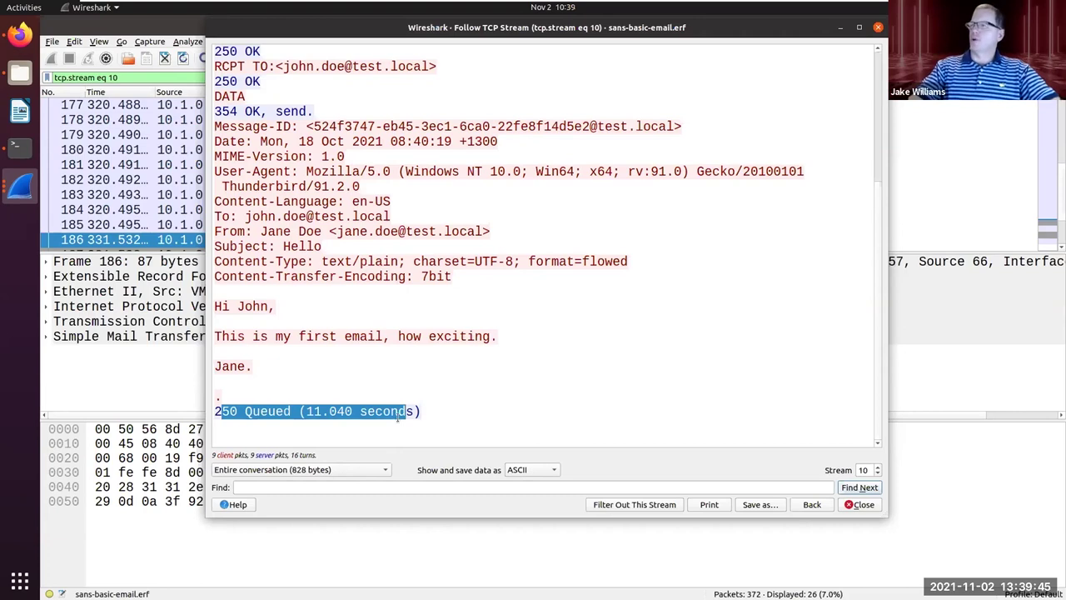
Step: Confirm the email's 7bit transfer encoding, then close the stream view
scroll(405, 409, "up", 1)
scroll(408, 409, "down", 1)
left_click_drag(404, 412, 411, 411)
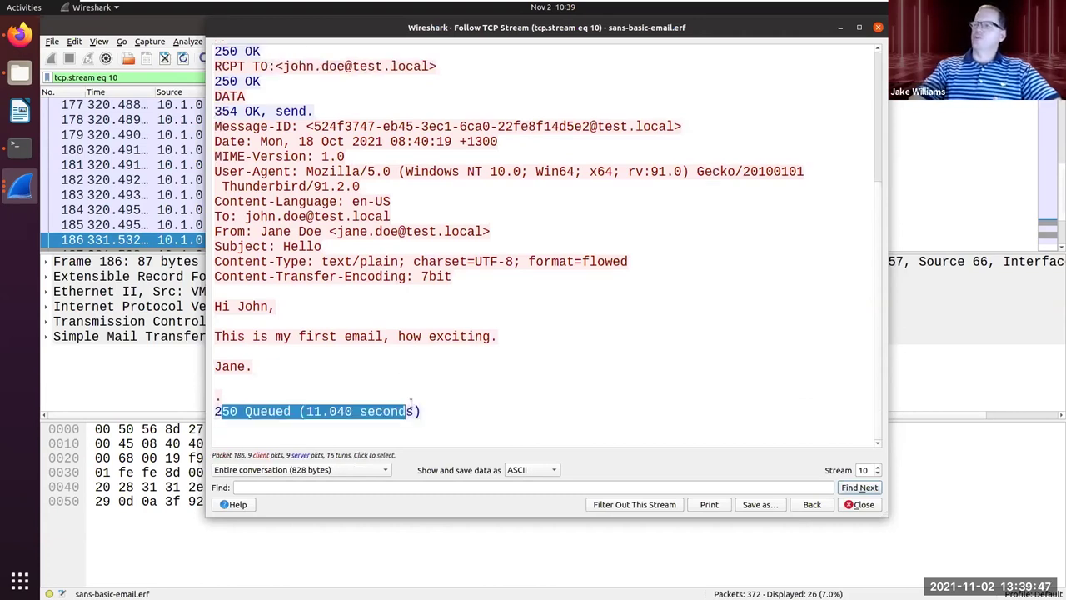
double_click(465, 276)
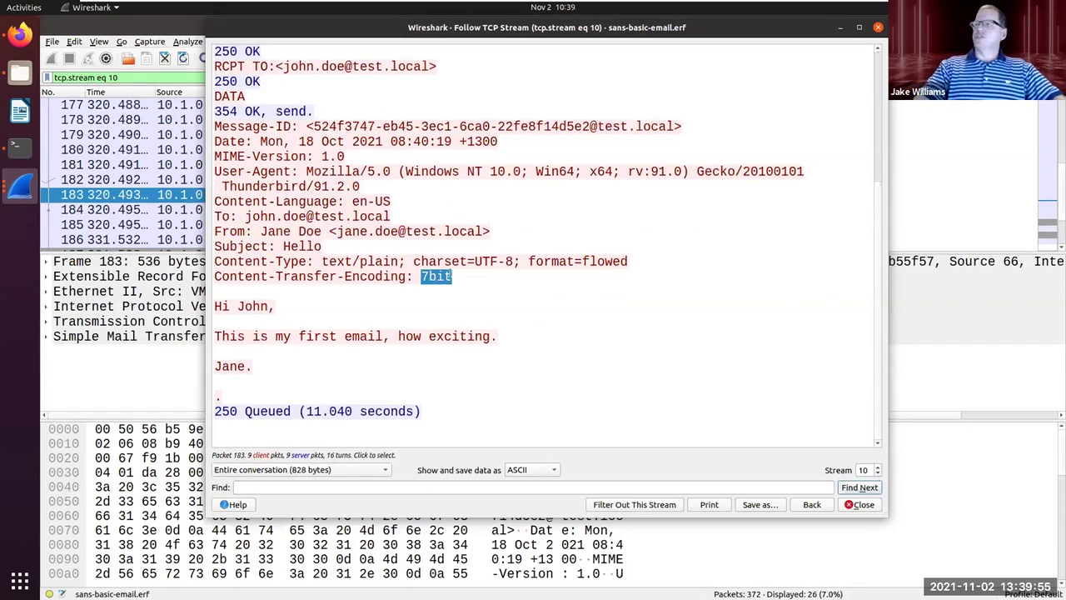
scroll(458, 273, "up", 2)
scroll(454, 273, "up", 1)
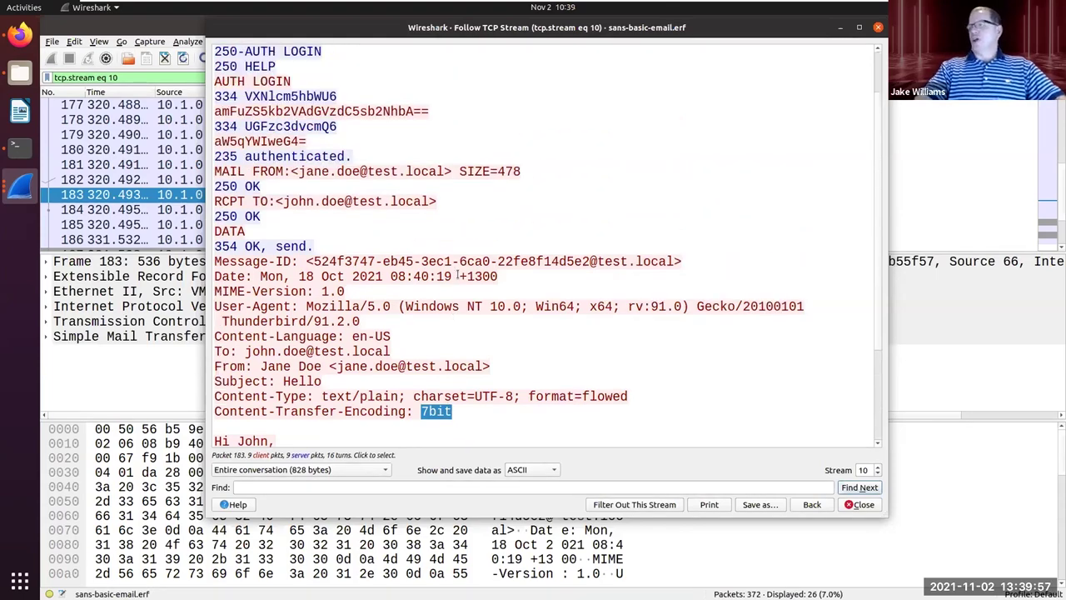
scroll(463, 260, "down", 1)
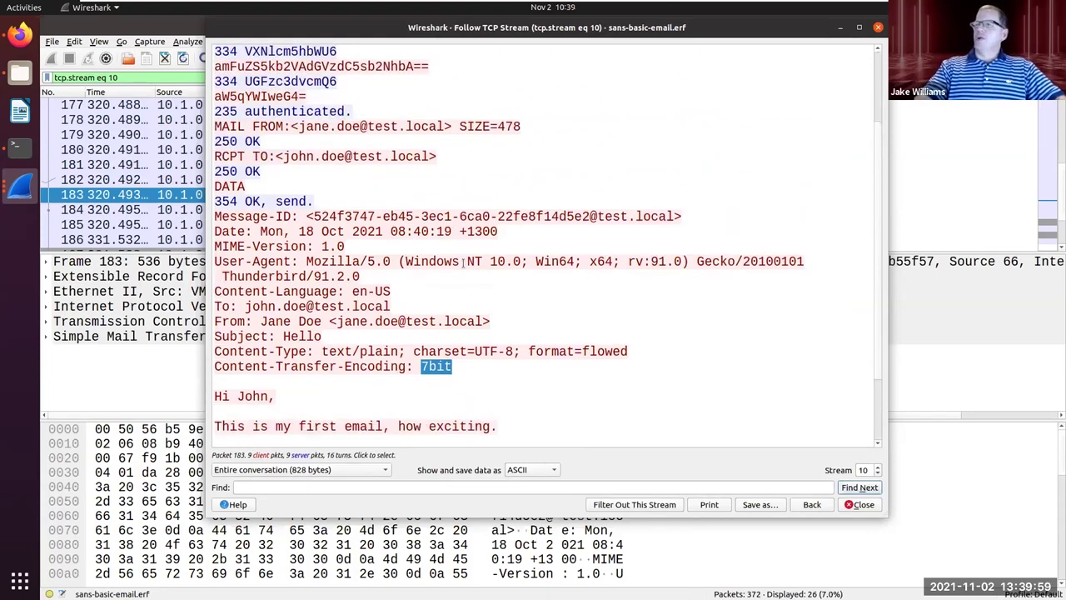
scroll(375, 250, "up", 3)
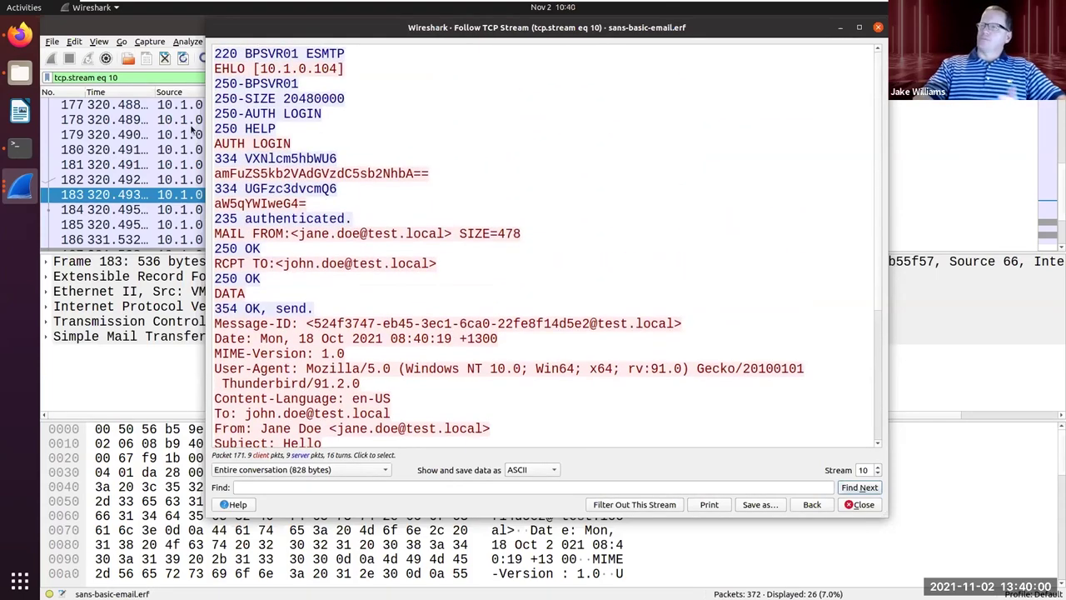
left_click(878, 28)
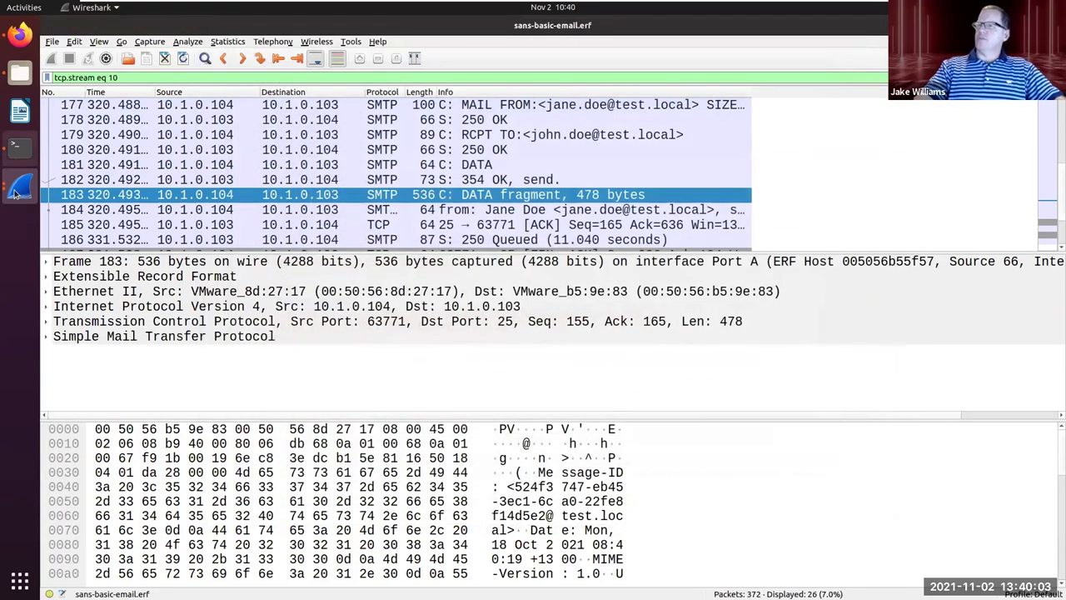
Step: Bring back the Conversations window and filter to the 10.1.0.105:55968 conversation A↔B
left_click(20, 188)
left_click(96, 211)
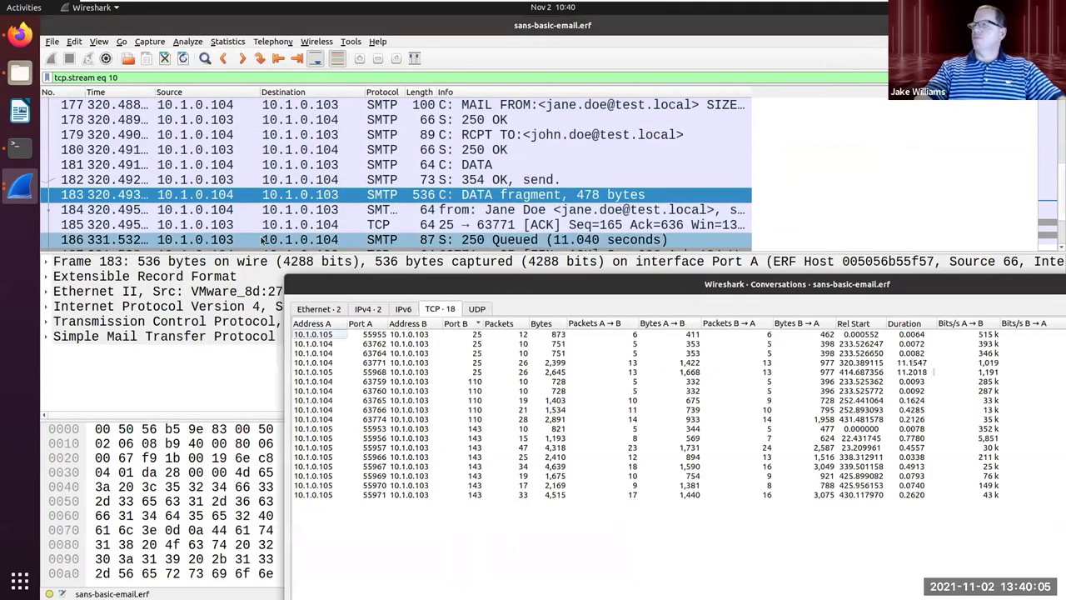
left_click_drag(490, 406, 330, 238)
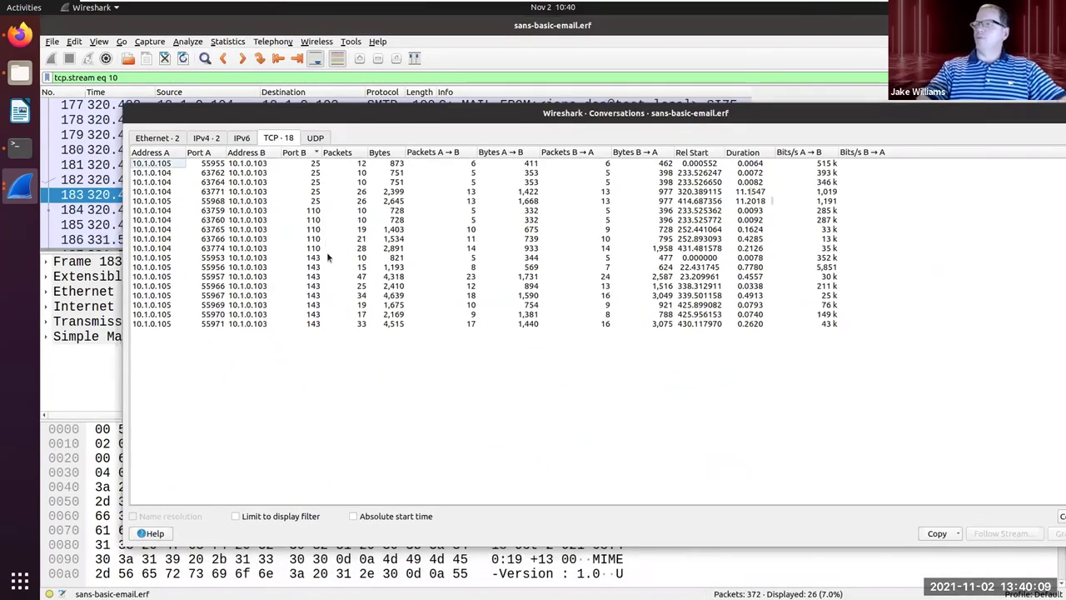
left_click(333, 201)
right_click(340, 204)
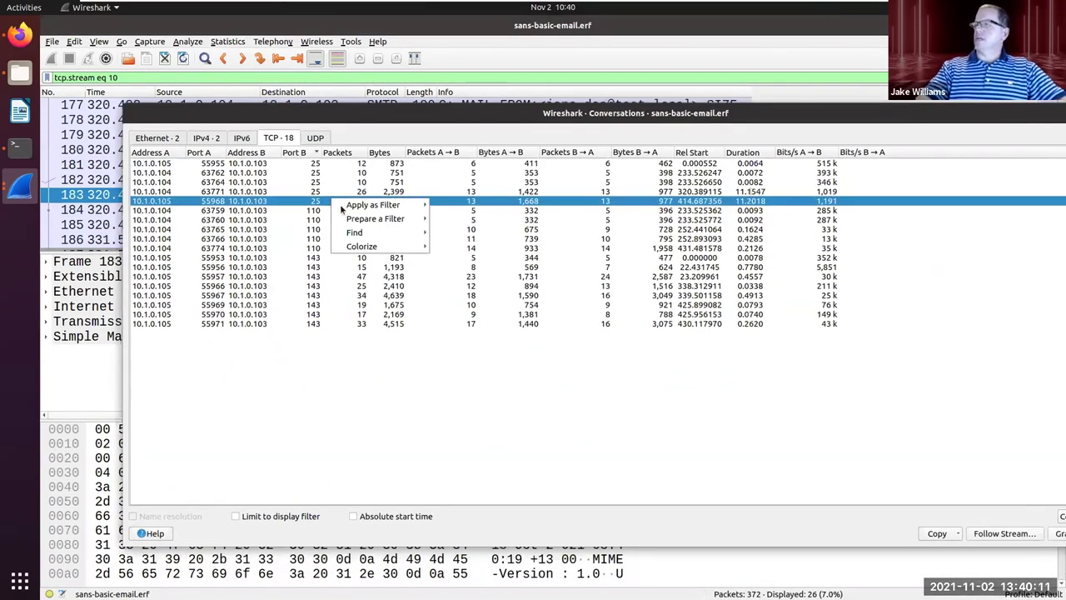
mouse_move(392, 205)
mouse_move(466, 205)
left_click(583, 207)
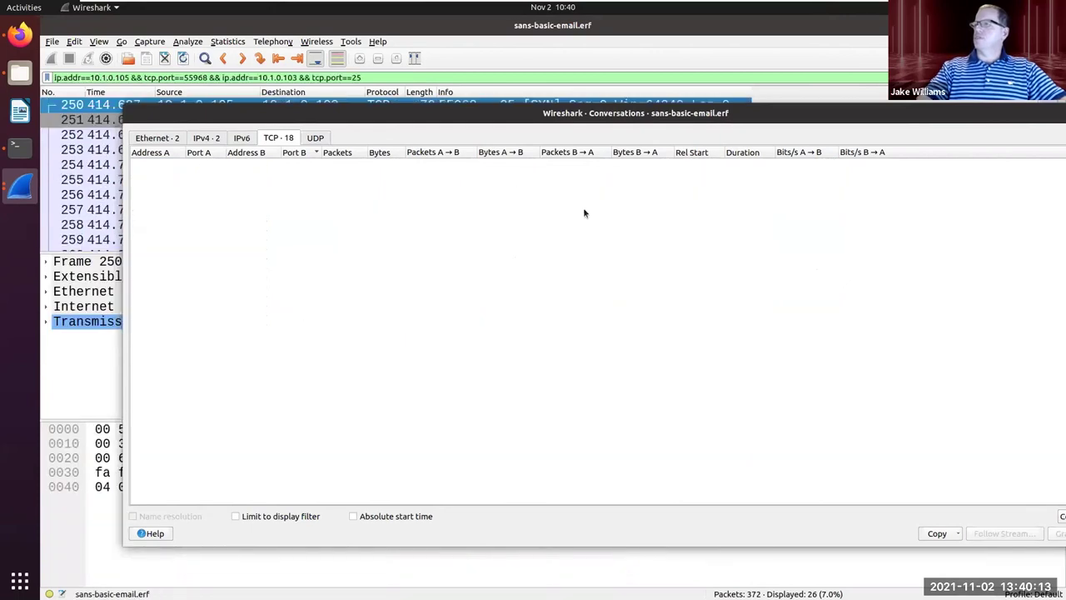
Step: Follow the TCP stream of packet 258 to read the 'Re: Hello' email in stream 13
left_click(420, 36)
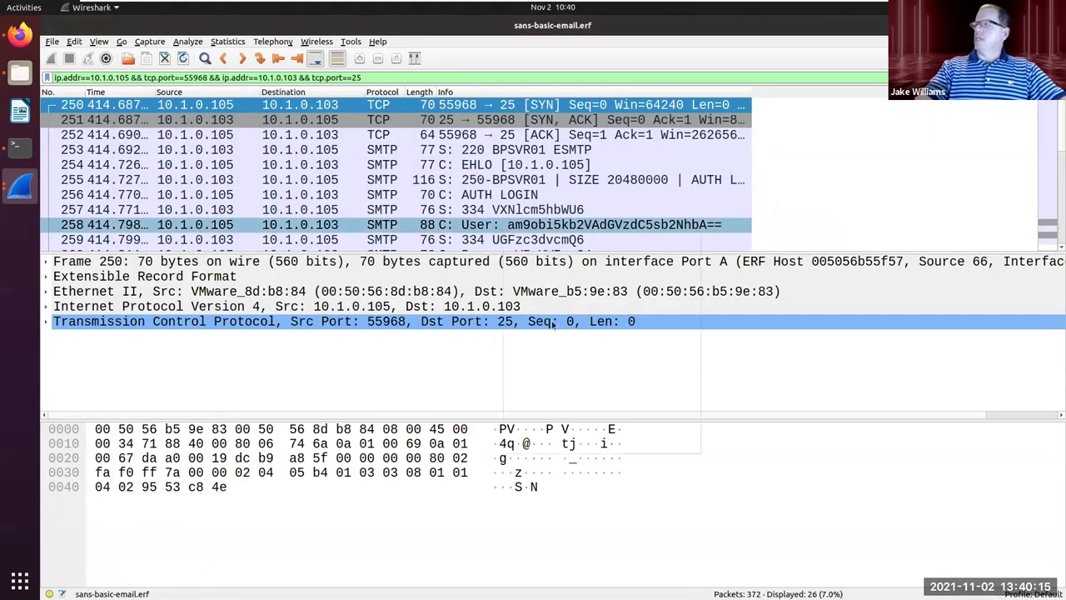
right_click(512, 225)
mouse_move(575, 386)
left_click(716, 387)
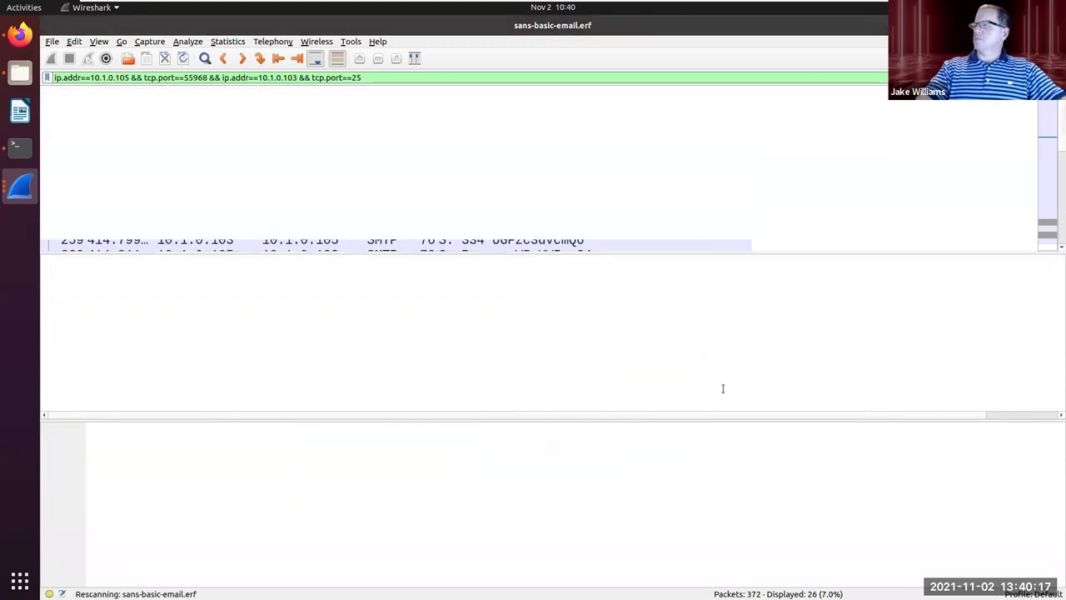
scroll(580, 324, "down", 7)
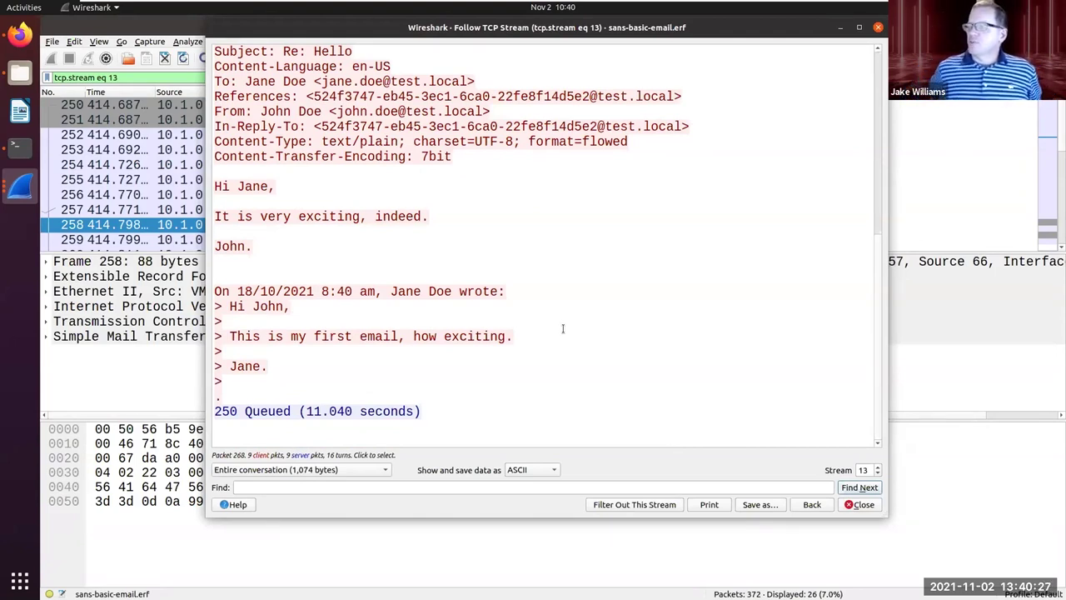
Step: Highlight the message's closing dot, then the EHLO greeting and 10.1.0.105, and close the stream
left_click(213, 394)
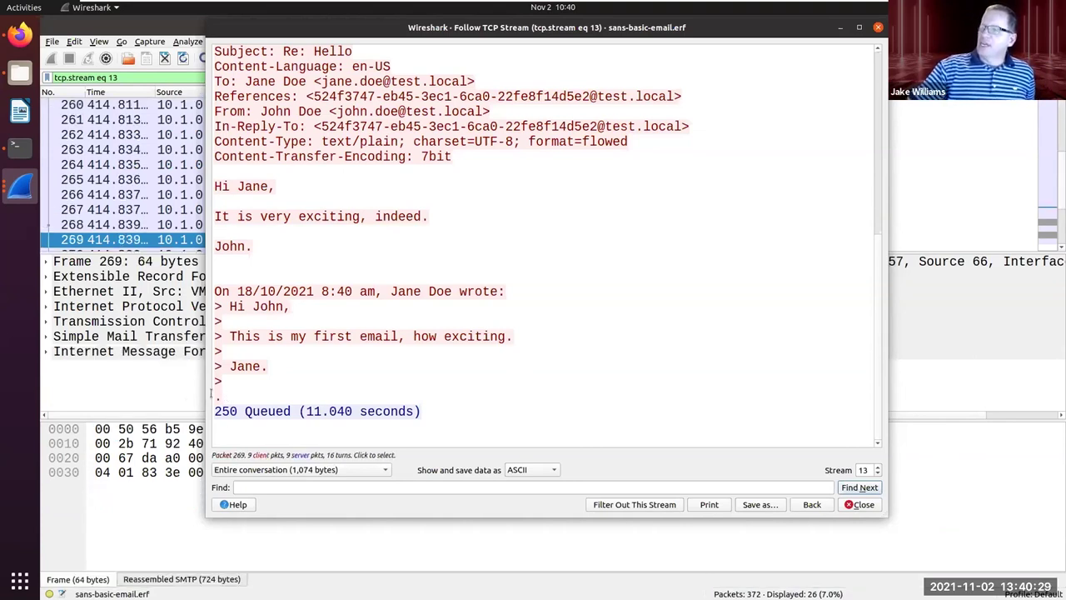
left_click_drag(212, 394, 222, 397)
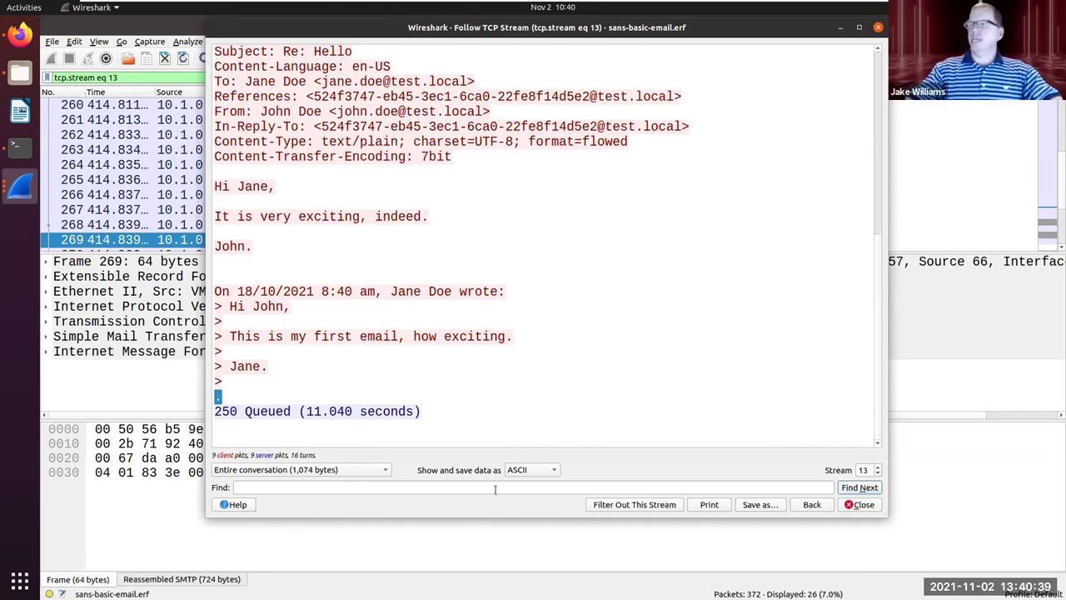
scroll(552, 295, "up", 3)
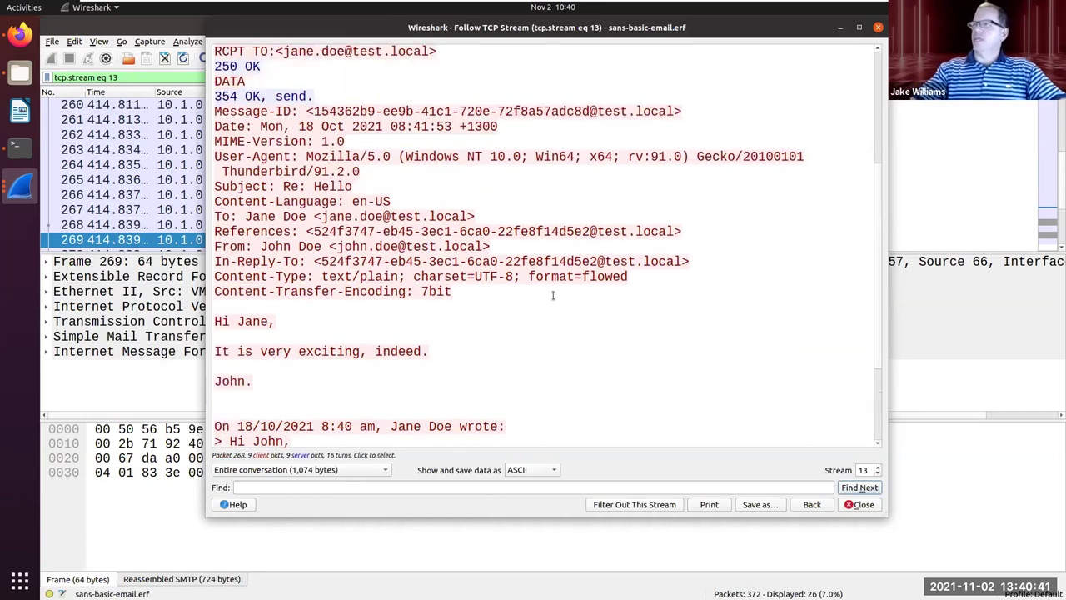
scroll(366, 184, "up", 5)
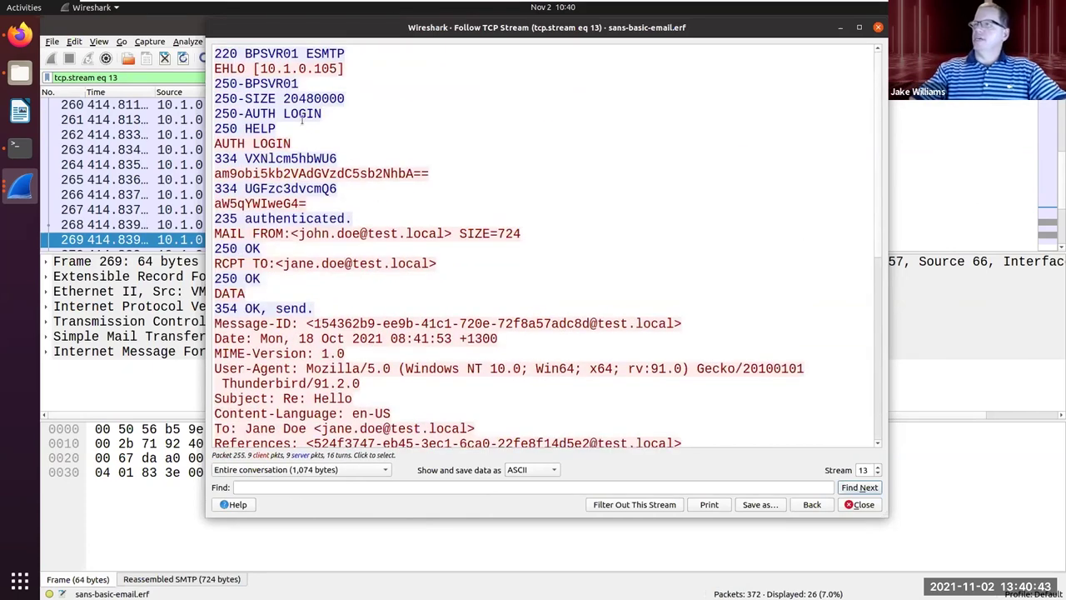
double_click(230, 69)
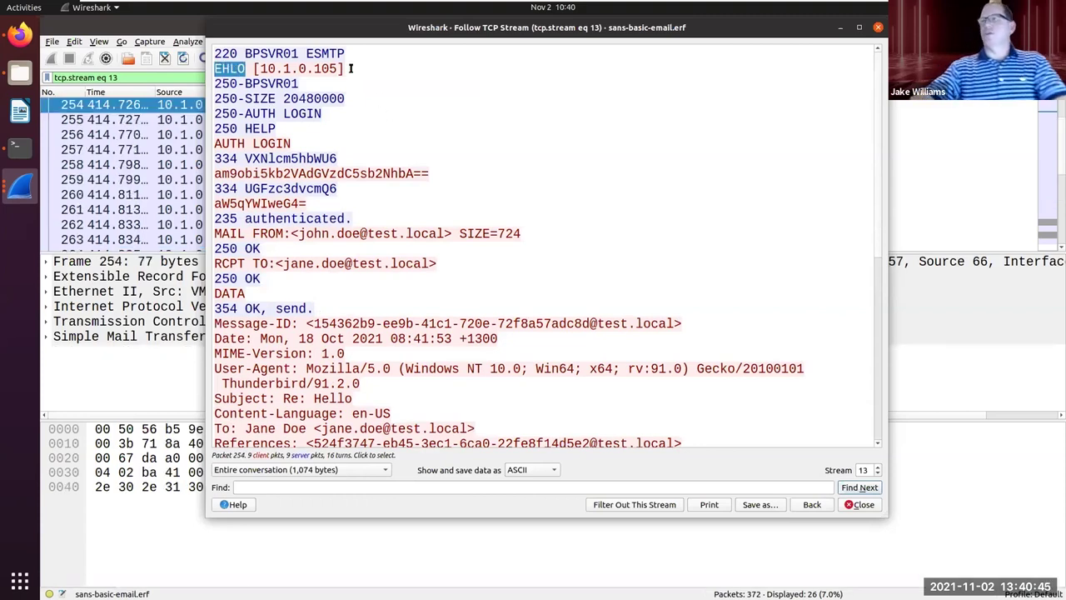
left_click_drag(350, 68, 255, 67)
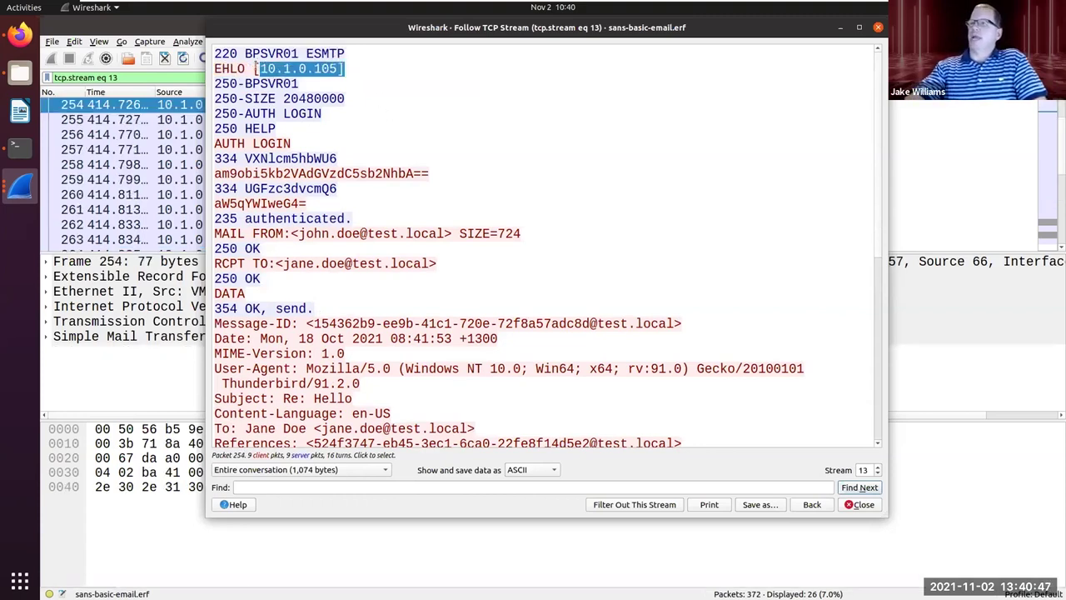
left_click(878, 30)
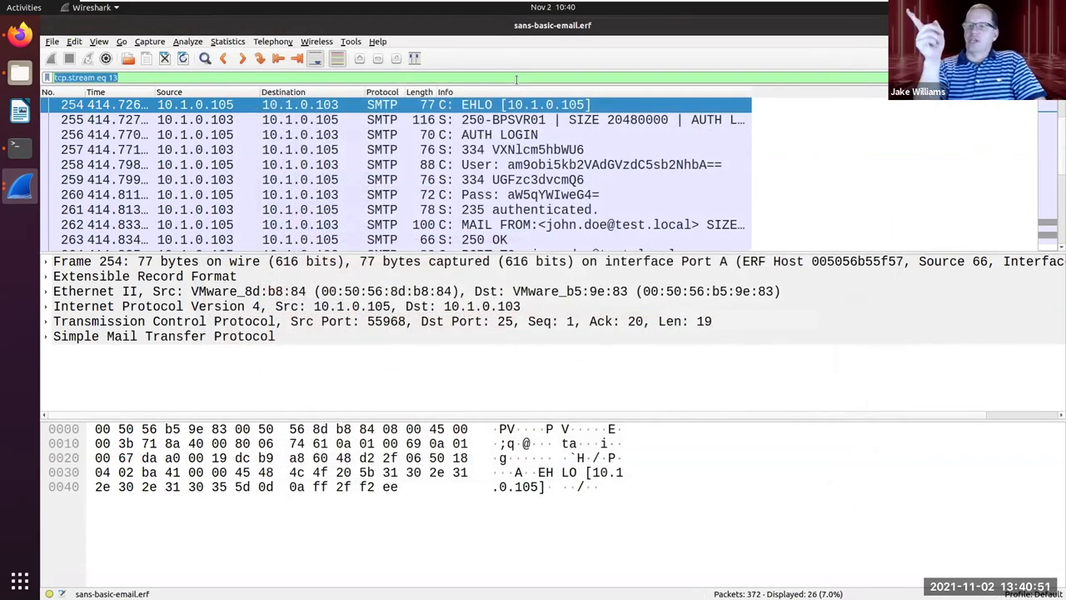
Step: Enter the byte-offset display filter tcp[13] == 0x12 without applying it
type("tcp")
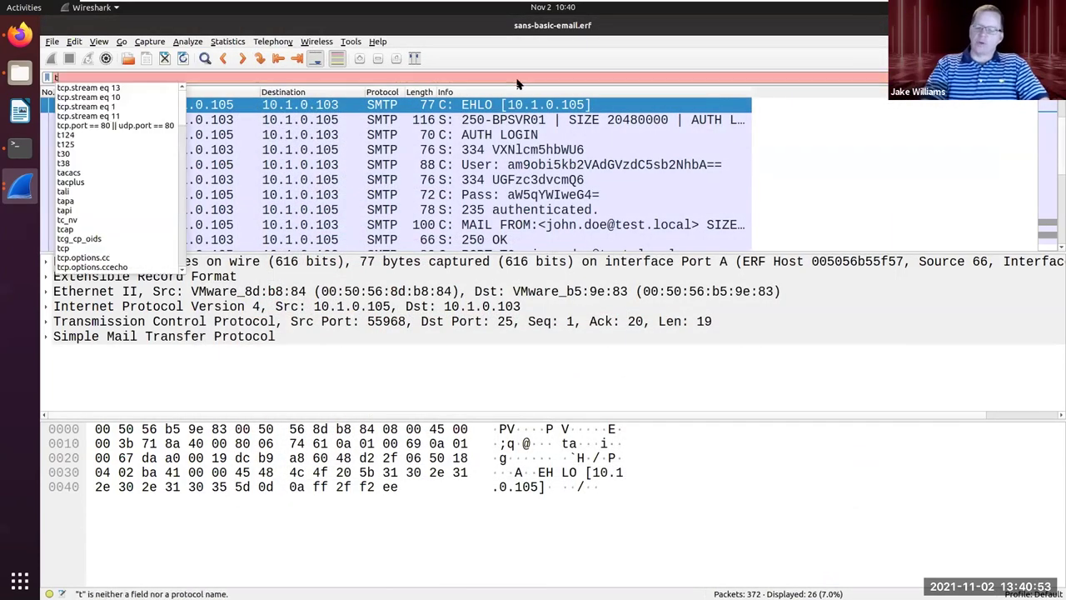
key("BackSpace")
key("BackSpace")
key("BackSpace")
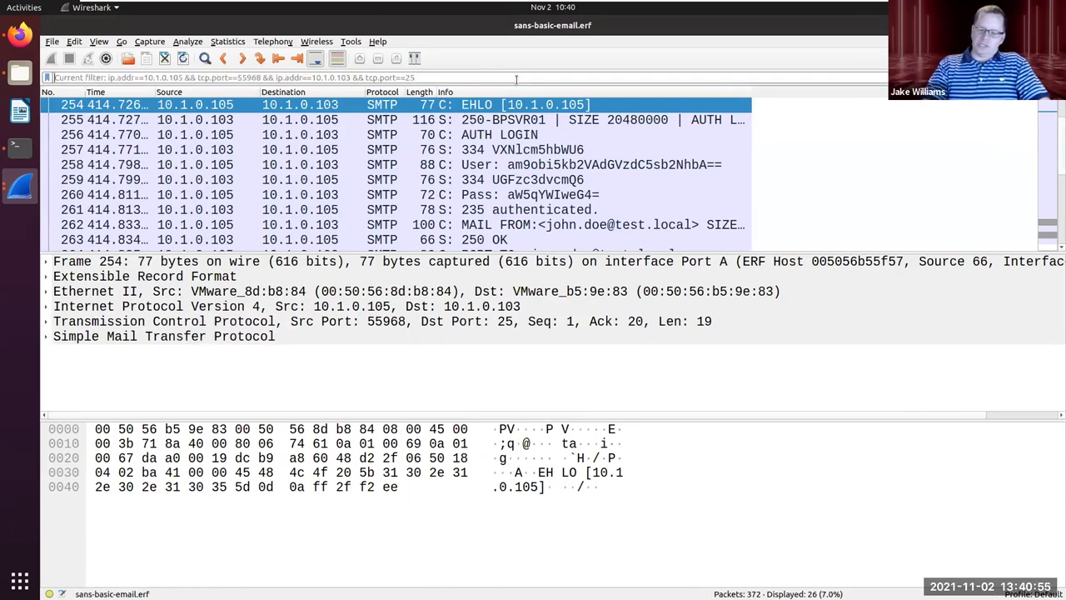
type("tcp[1")
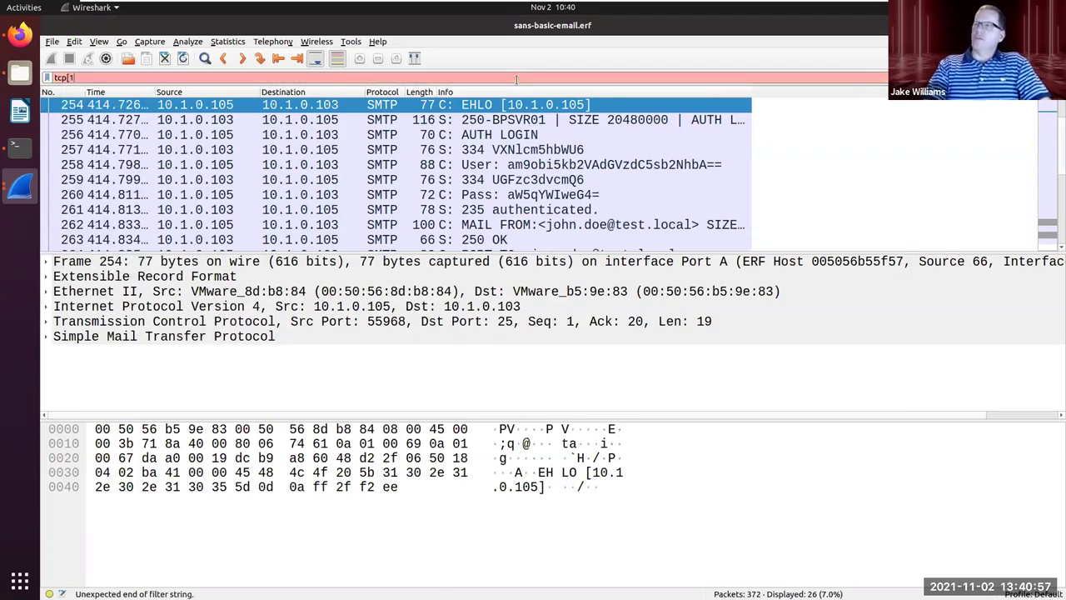
key("BackSpace")
type("0x")
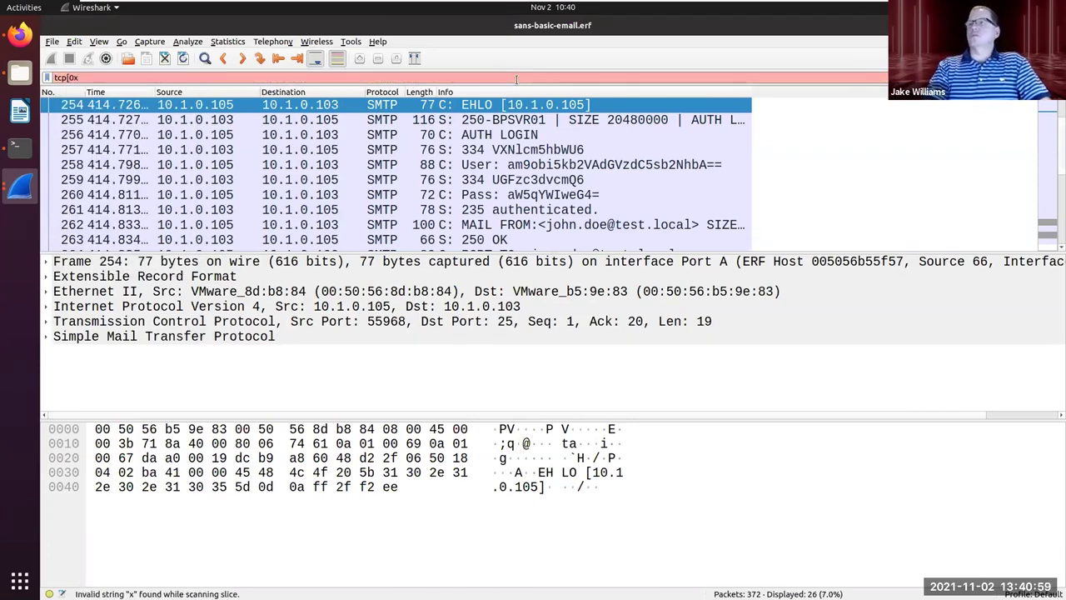
key("BackSpace")
key("BackSpace")
key("BackSpace")
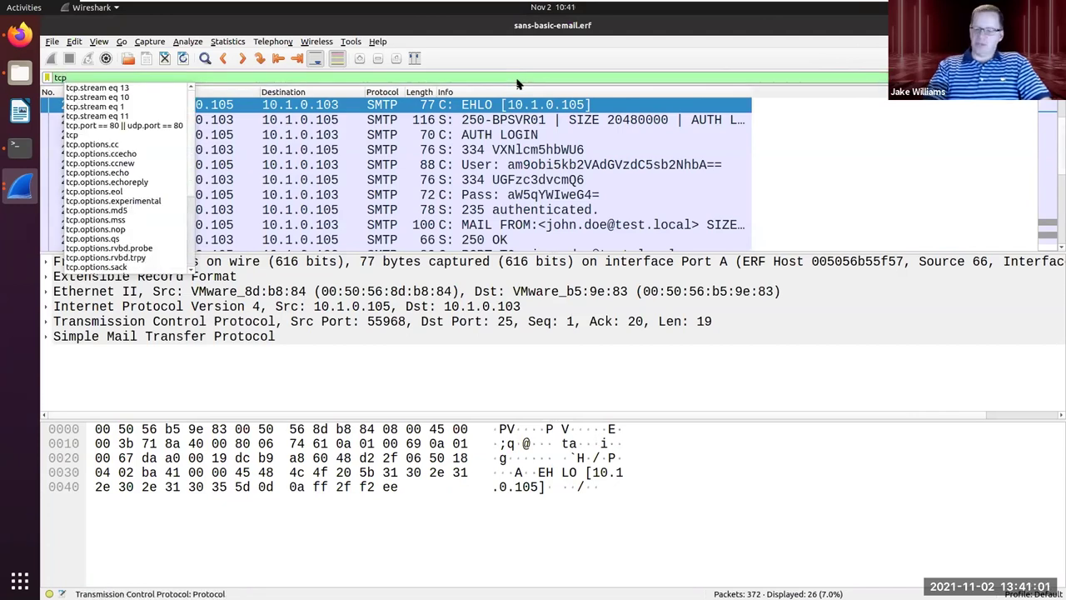
type("[13] == 0x1")
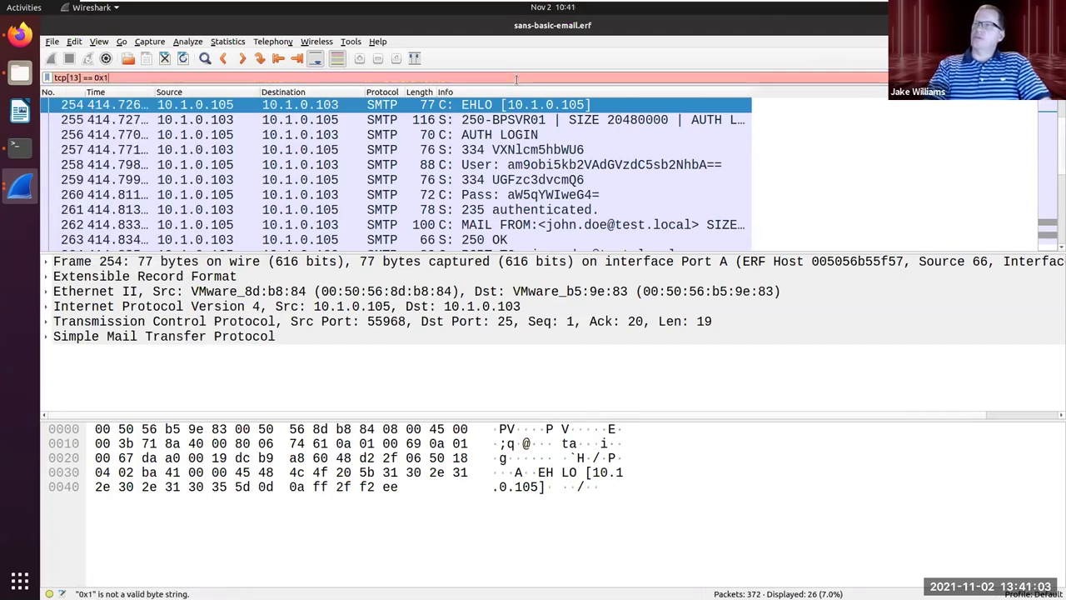
type("2")
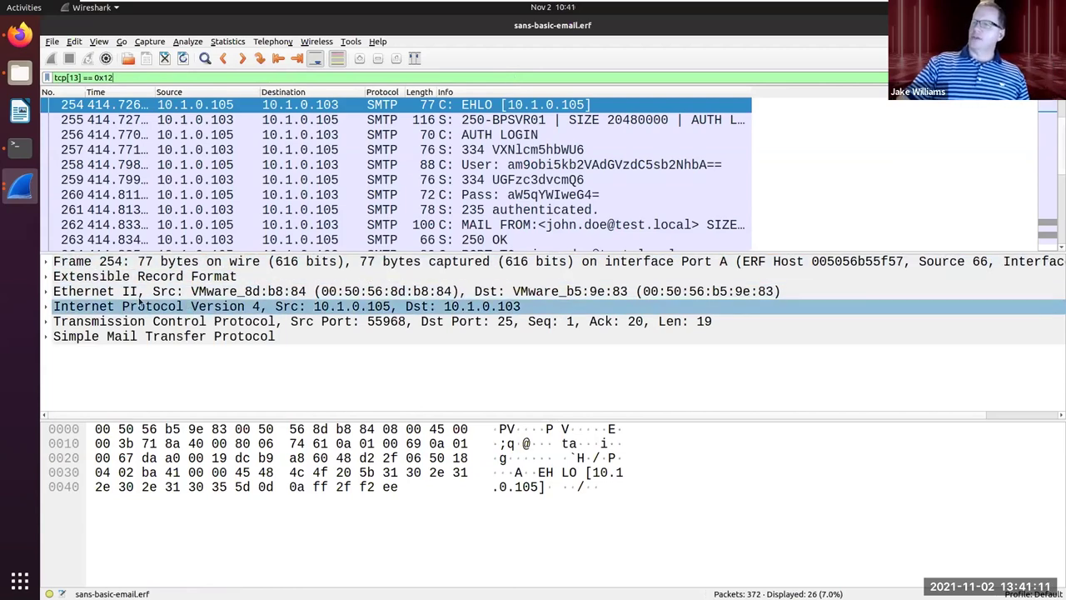
Step: Inspect the TCP Source Port field's filter options without applying any filter
left_click(47, 322)
left_click(100, 337)
right_click(100, 337)
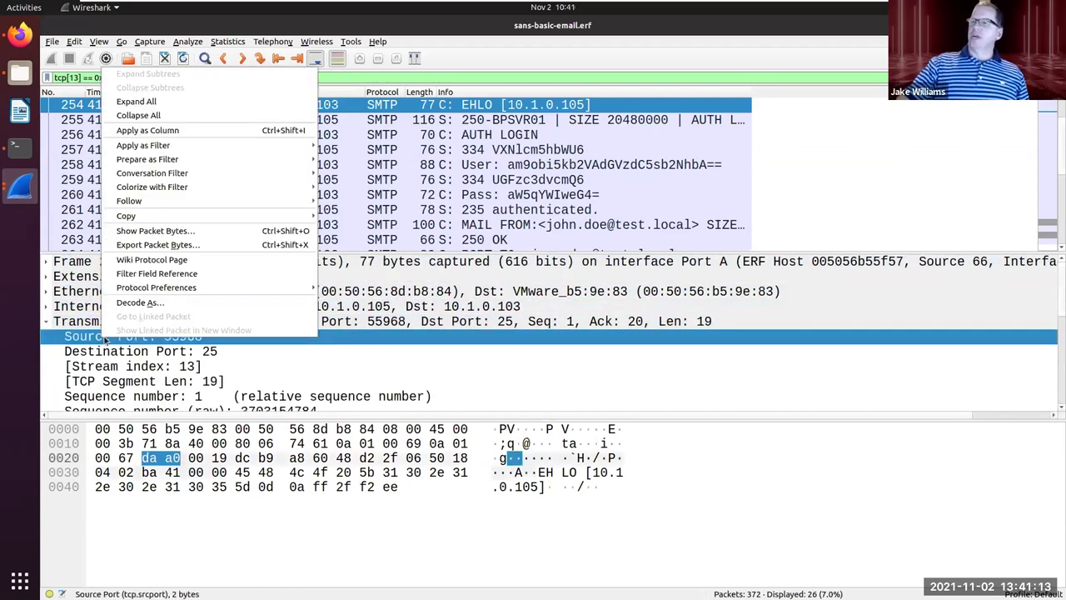
mouse_move(266, 146)
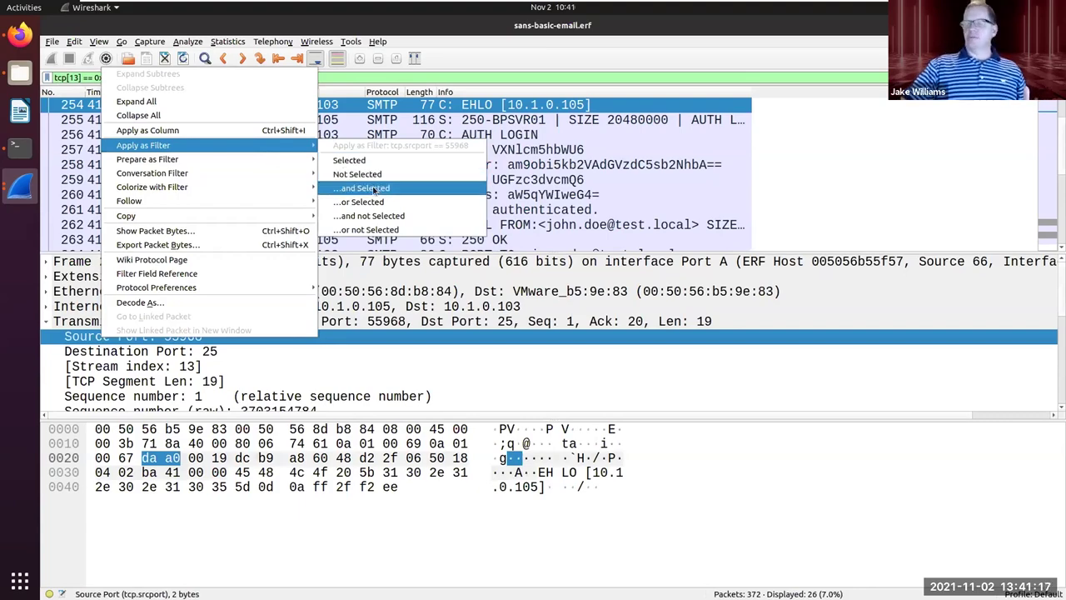
left_click(380, 79)
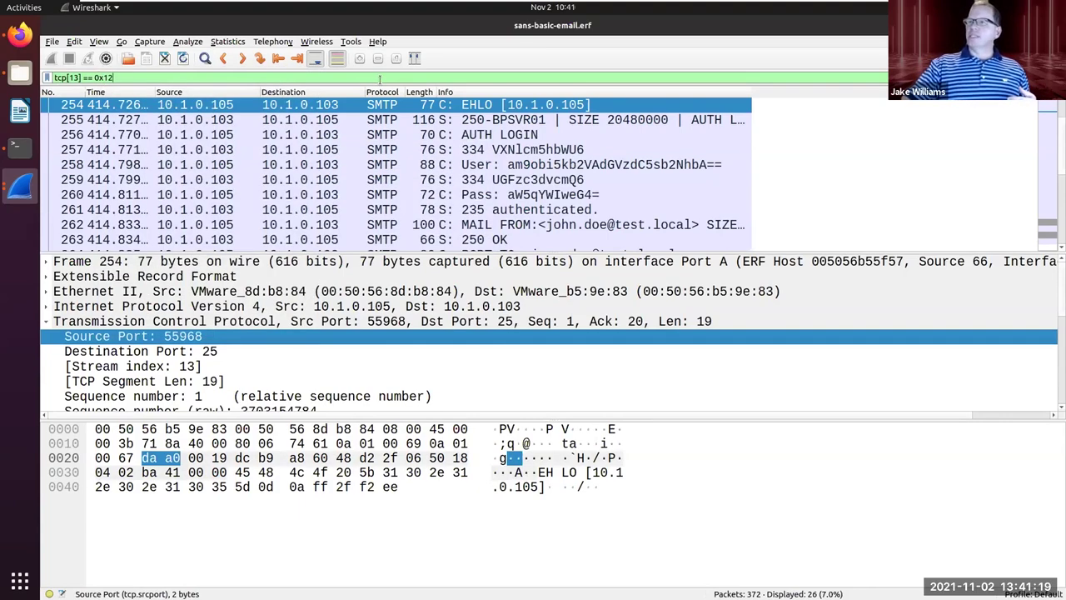
Step: Apply tcp[13] == 0x12 to show the 18 SYN/ACK packets, then raise the Conversations window
key("ctrl+a")
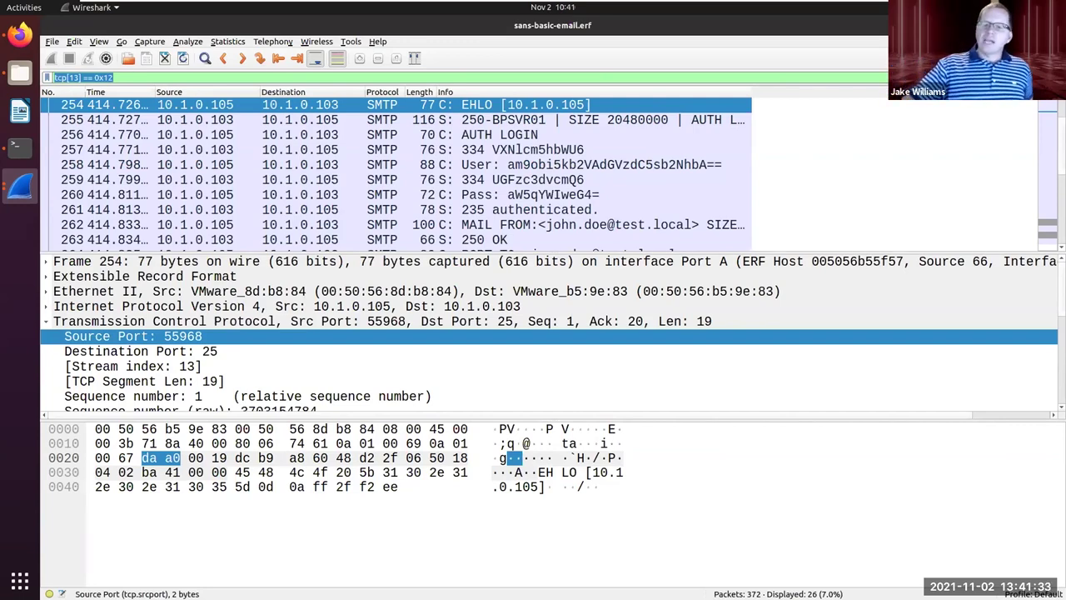
left_click(269, 77)
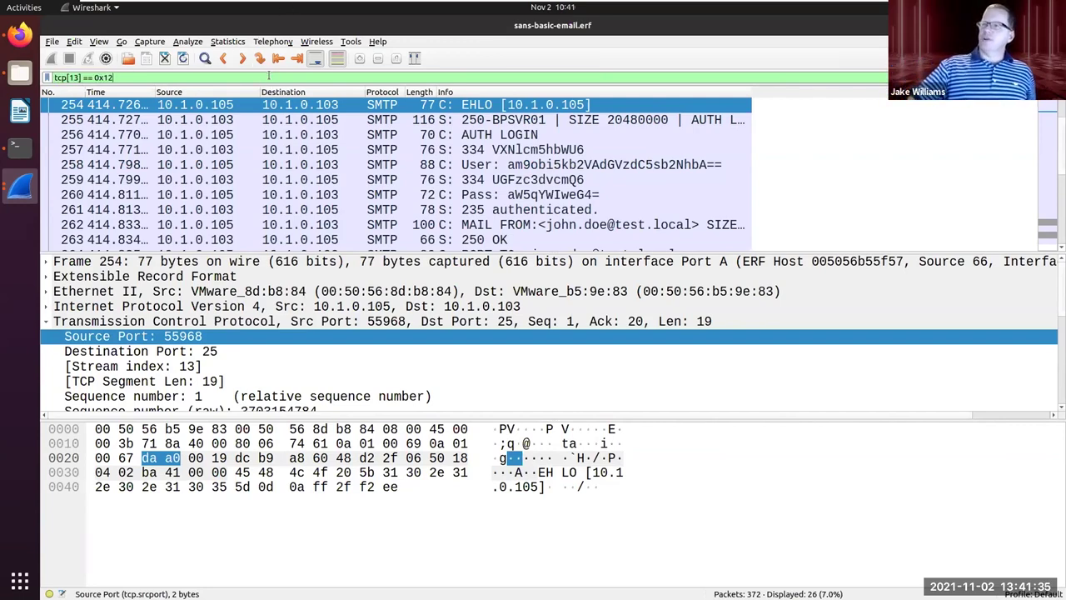
key("Return")
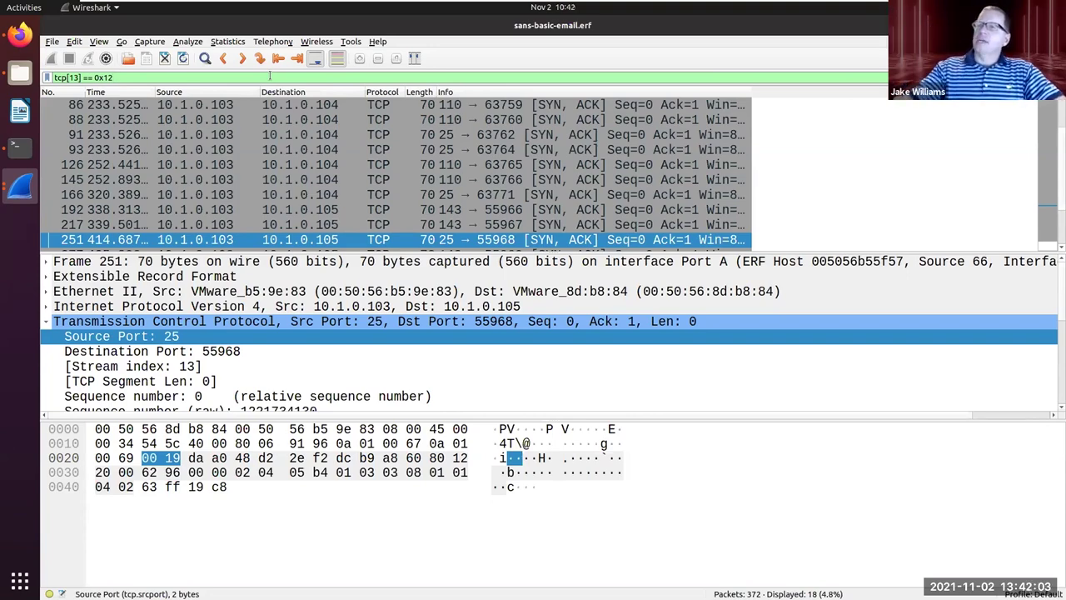
triple_click(214, 78)
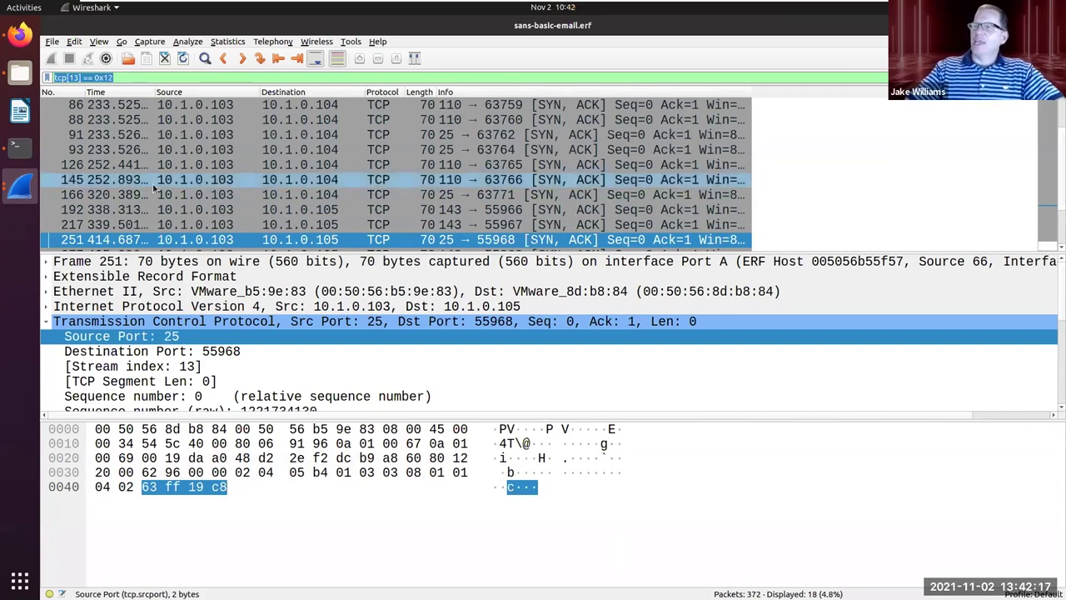
left_click(25, 187)
left_click(84, 218)
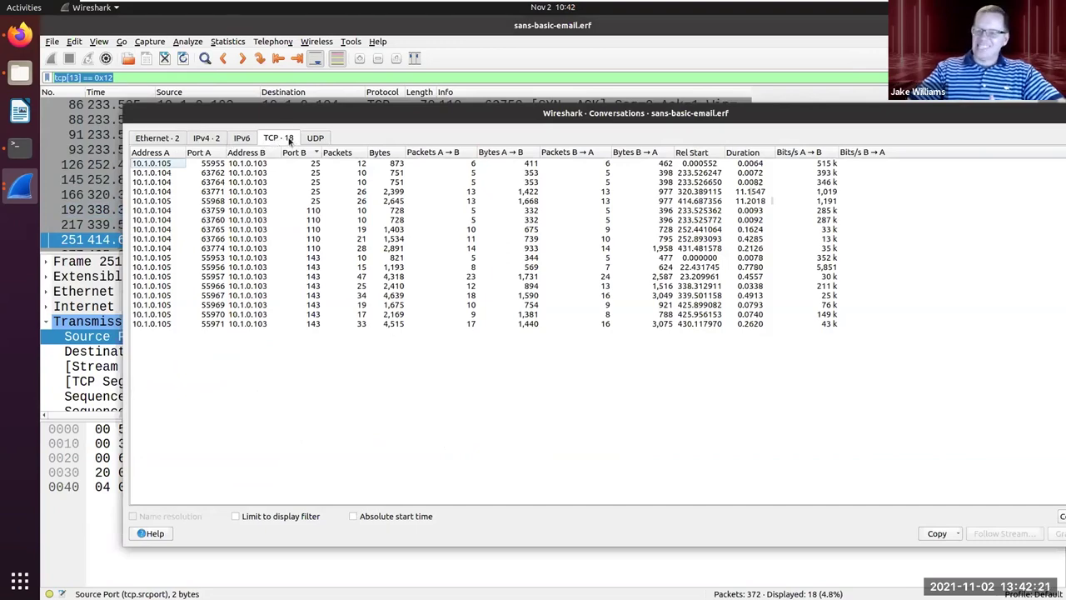
left_click(397, 33)
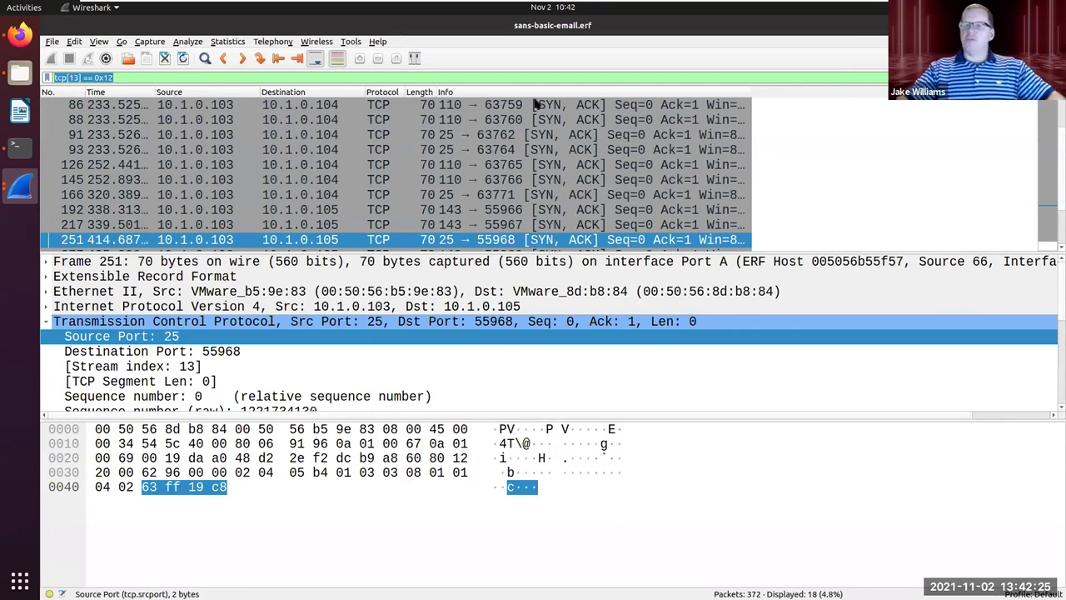
left_click(20, 185)
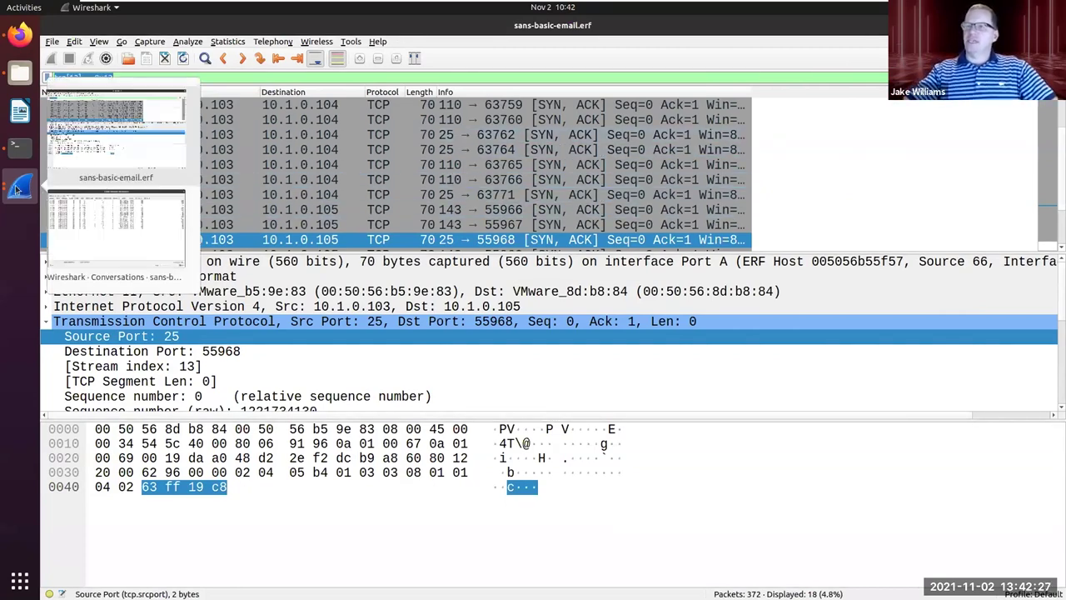
left_click(128, 223)
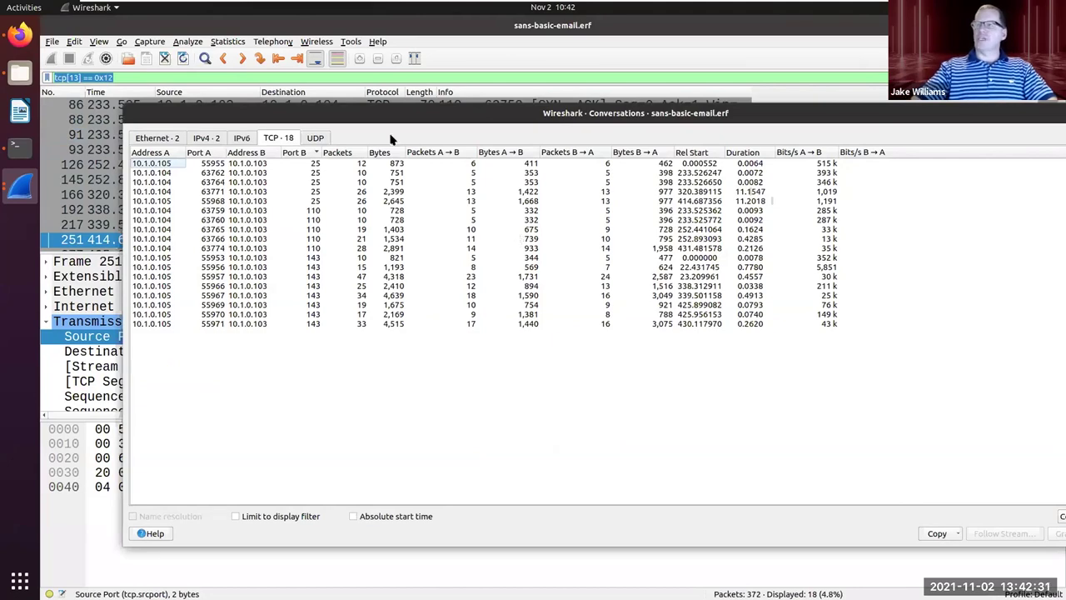
left_click(309, 76)
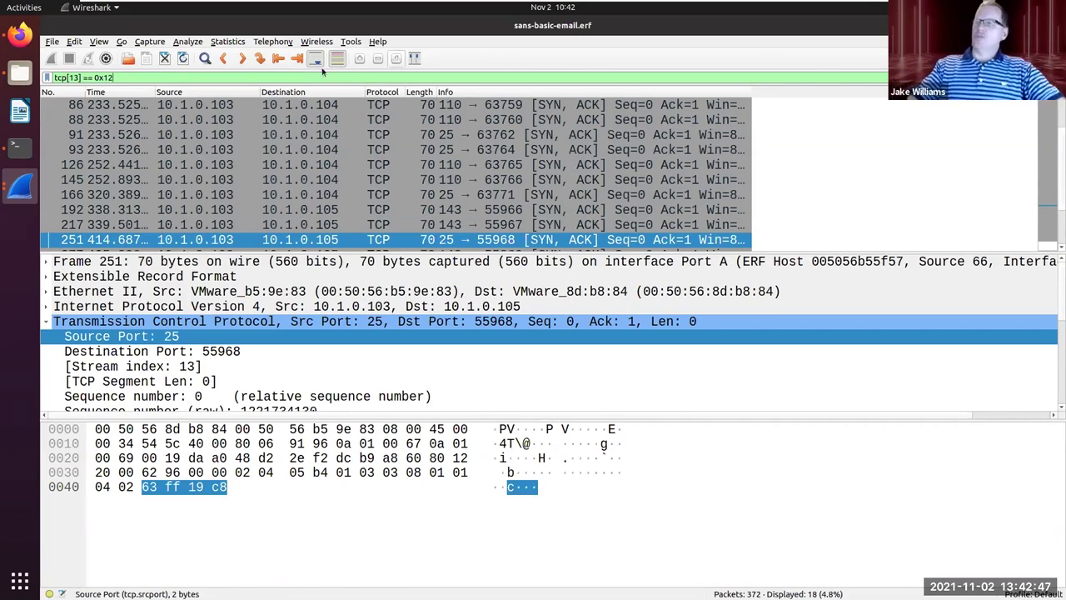
left_click(20, 185)
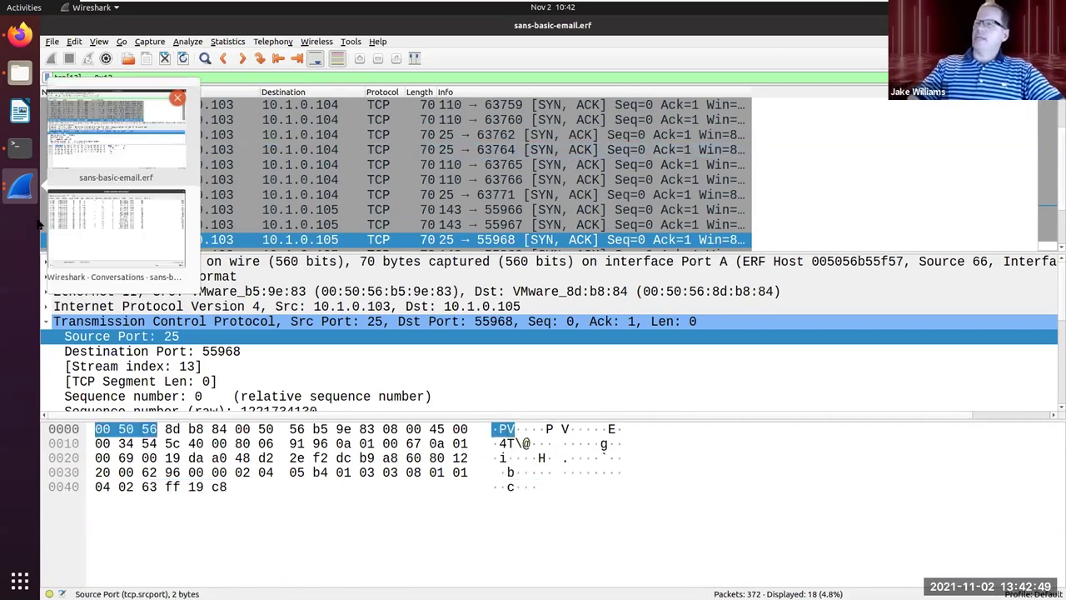
left_click(89, 232)
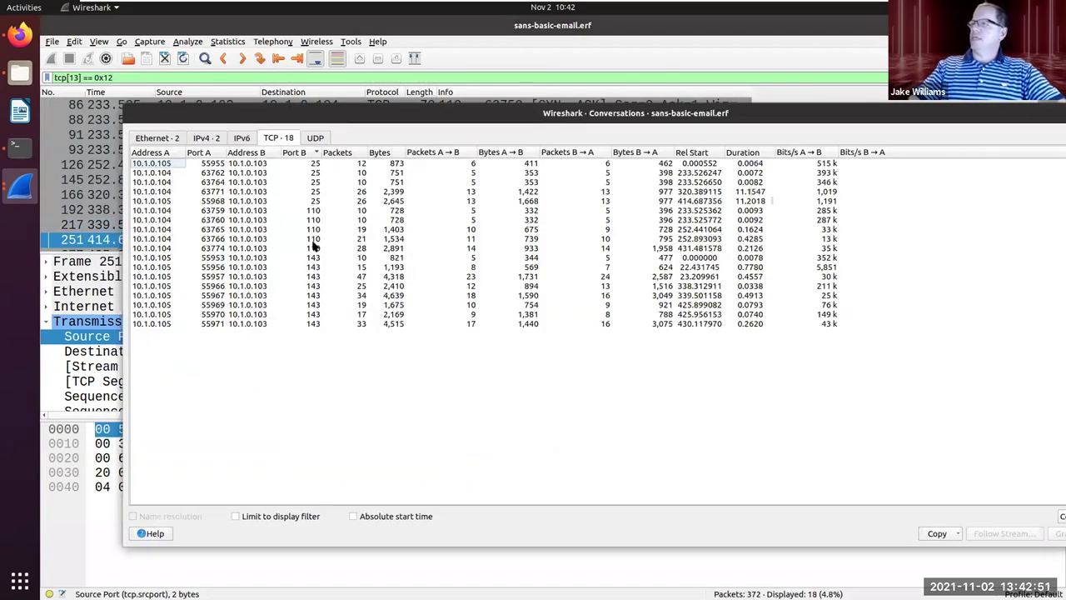
Step: Filter to the port 63774 ↔ 110 conversation and follow packet 349's TCP stream
right_click(319, 250)
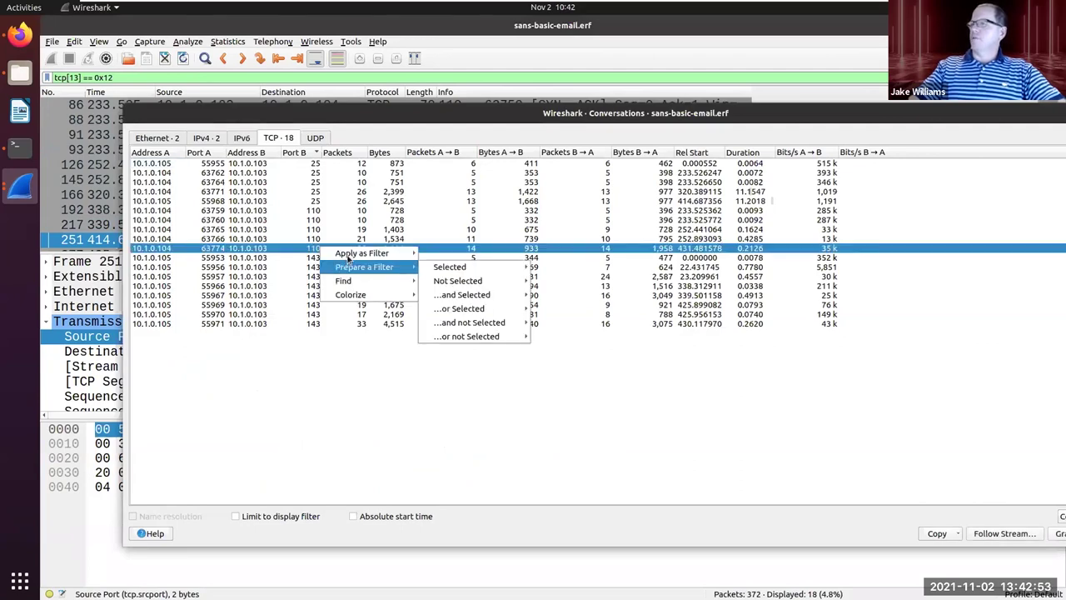
mouse_move(366, 253)
mouse_move(466, 252)
left_click(583, 254)
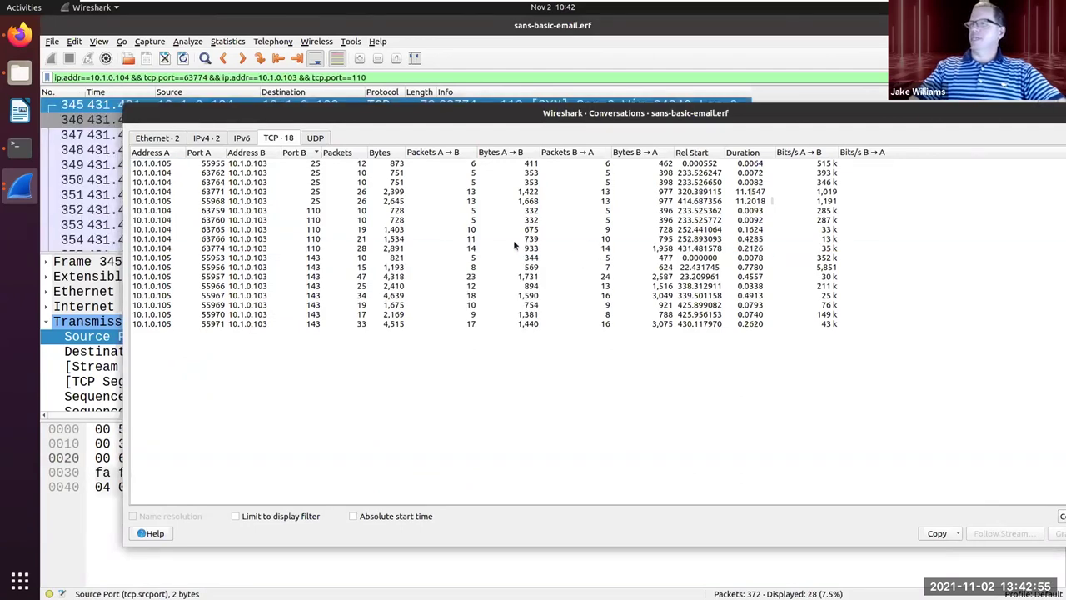
left_click(108, 165)
right_click(108, 165)
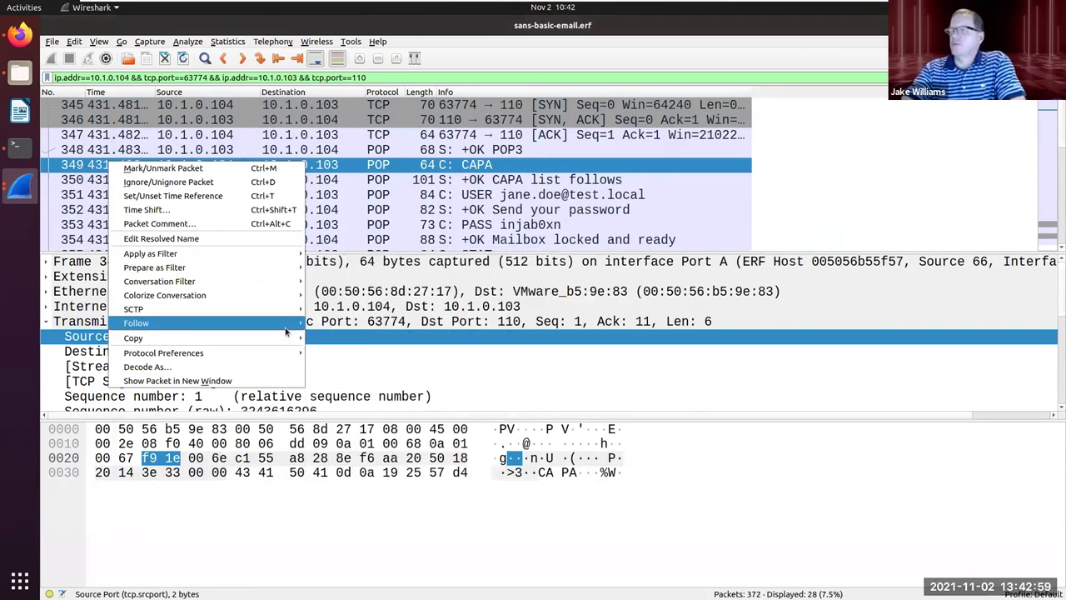
left_click(333, 325)
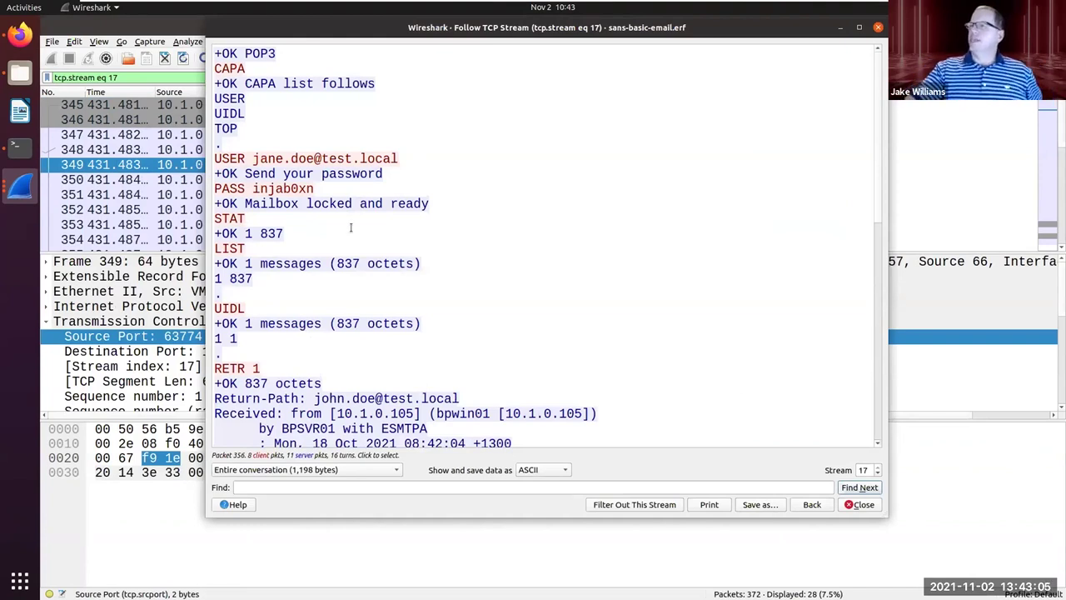
Step: Highlight the POP3 username, cleartext password and LIST command, then close the stream view
left_click_drag(251, 159, 403, 158)
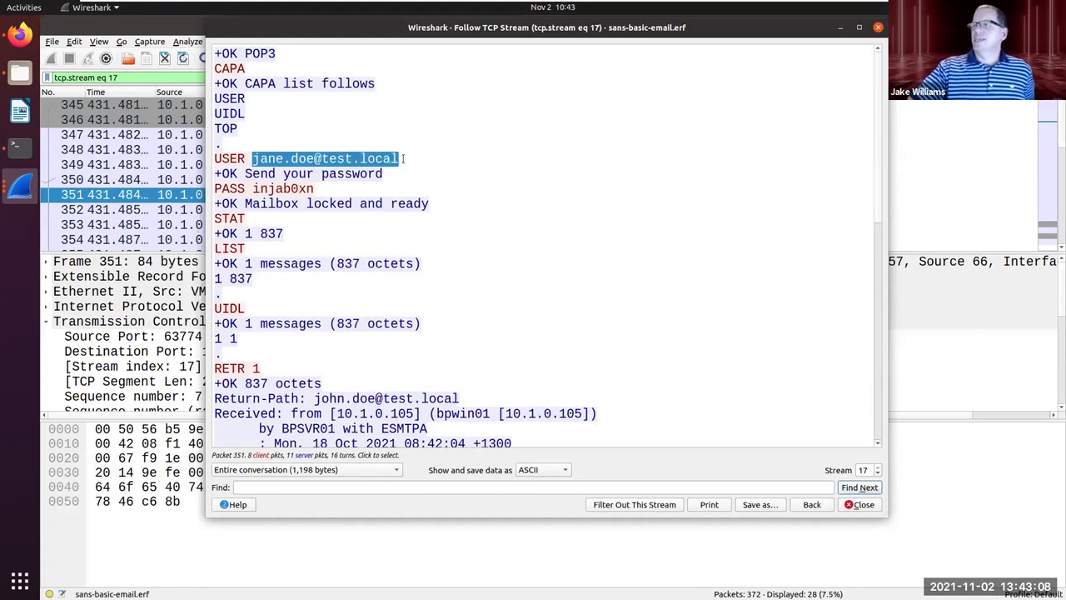
double_click(303, 189)
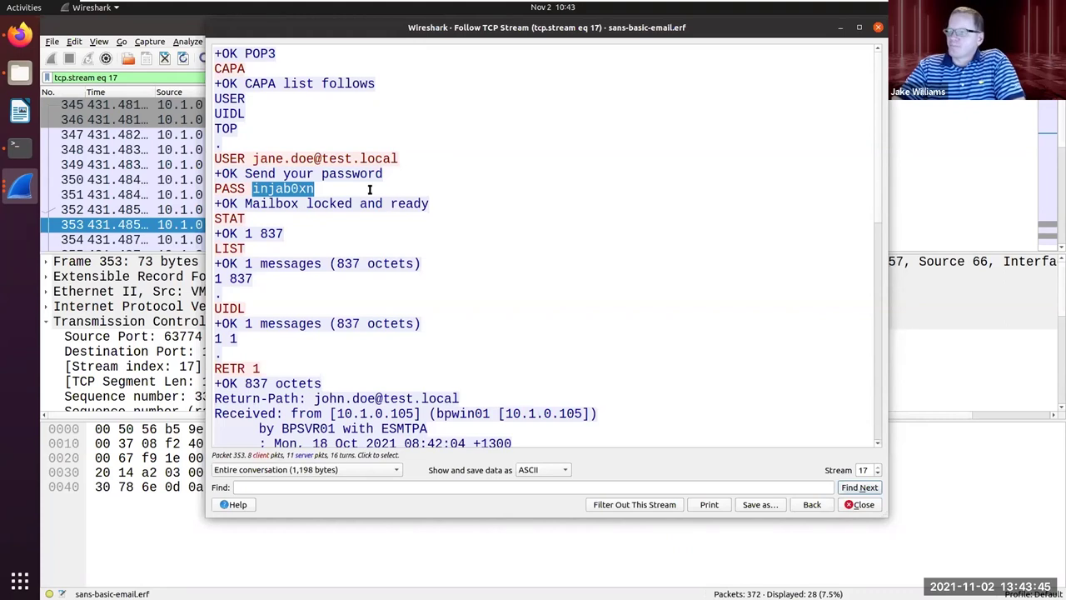
scroll(369, 190, "down", 1)
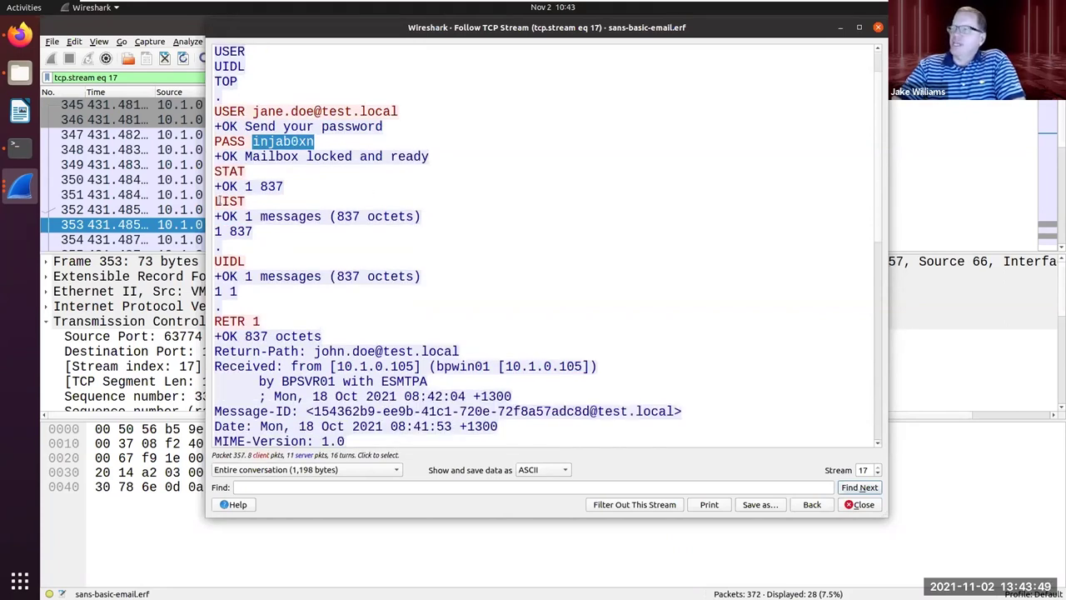
left_click_drag(219, 201, 258, 200)
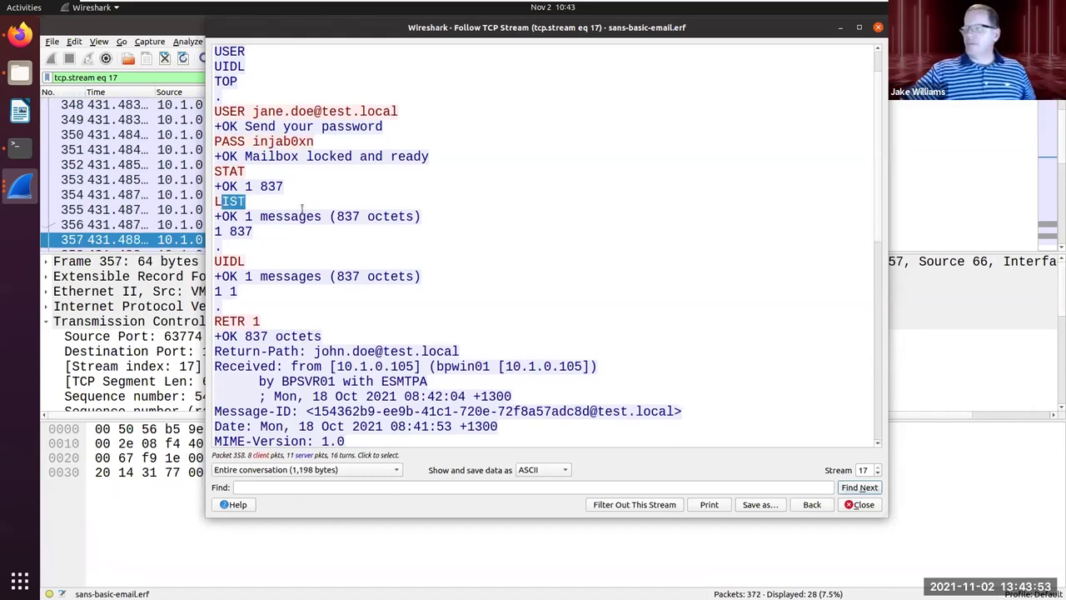
scroll(300, 210, "down", 1)
scroll(265, 289, "down", 1)
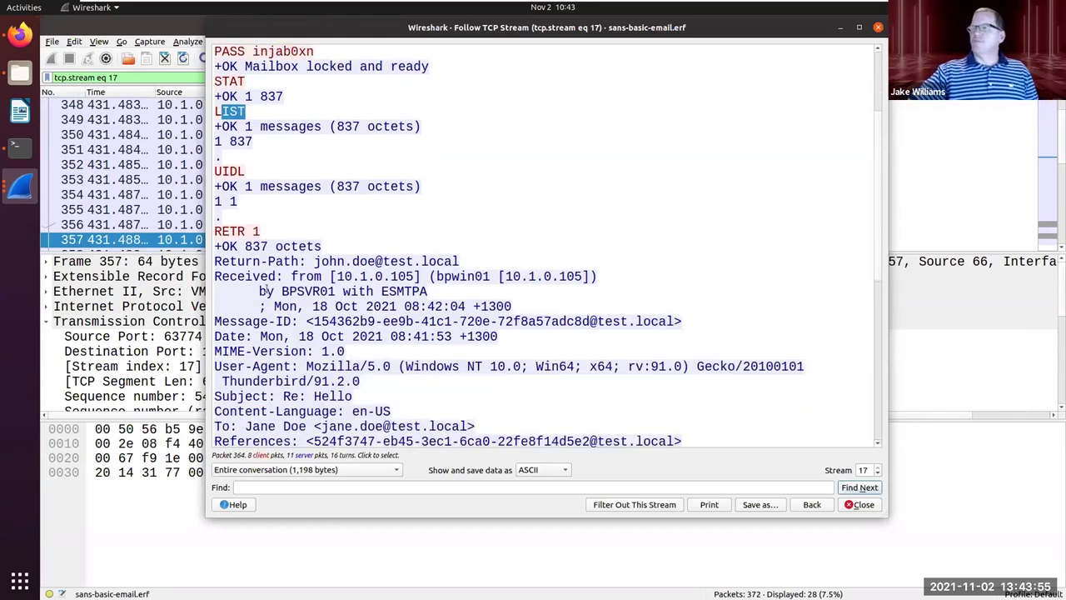
scroll(266, 288, "down", 8)
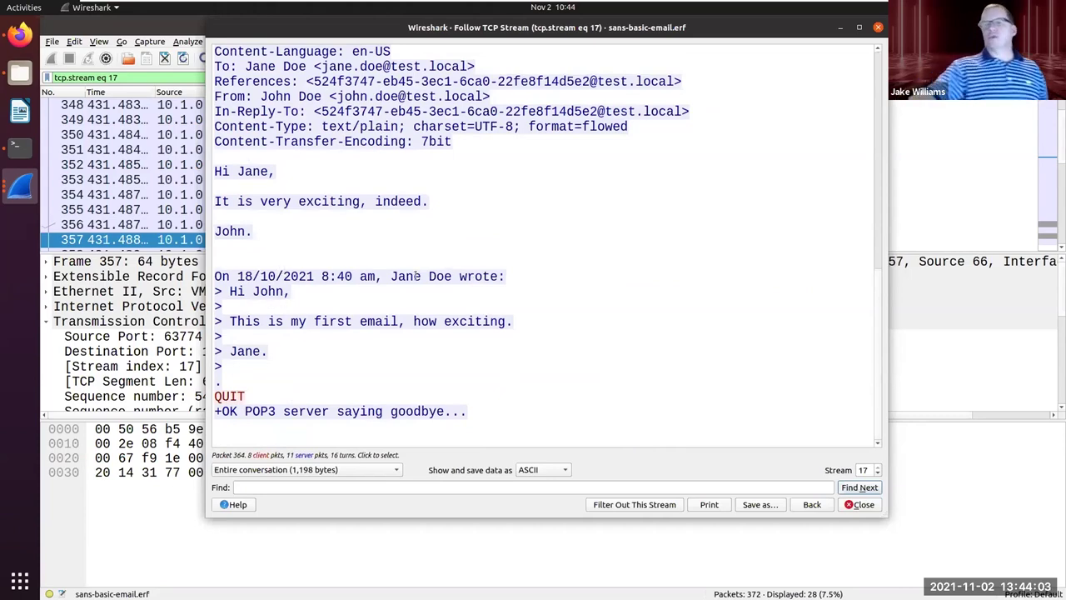
left_click(878, 28)
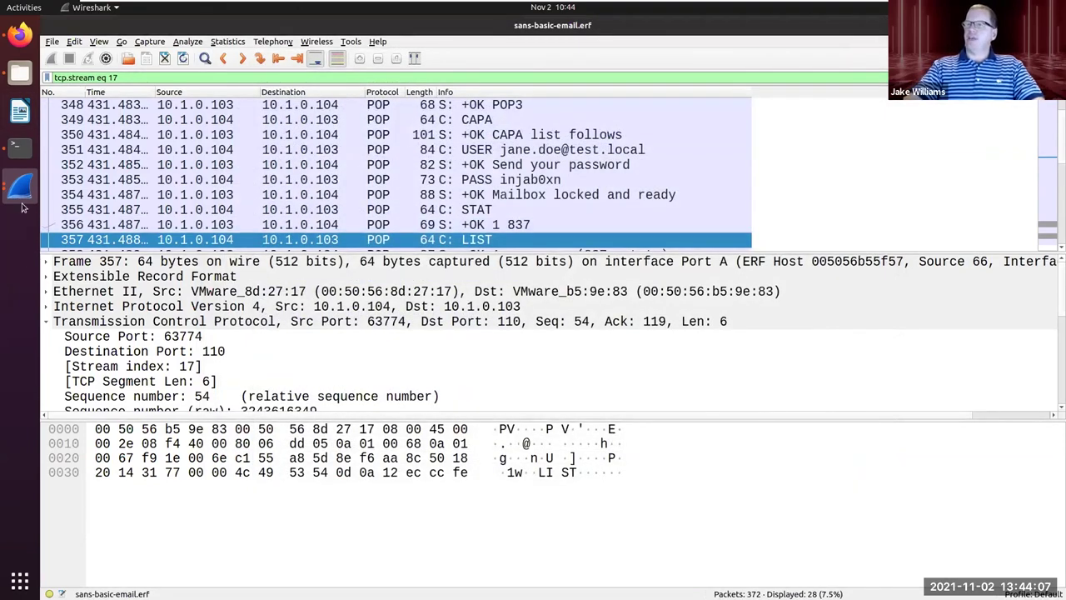
Step: Filter to the port 55953 IMAP conversation, view its TCP stream, and close it
left_click(22, 206)
left_click(62, 224)
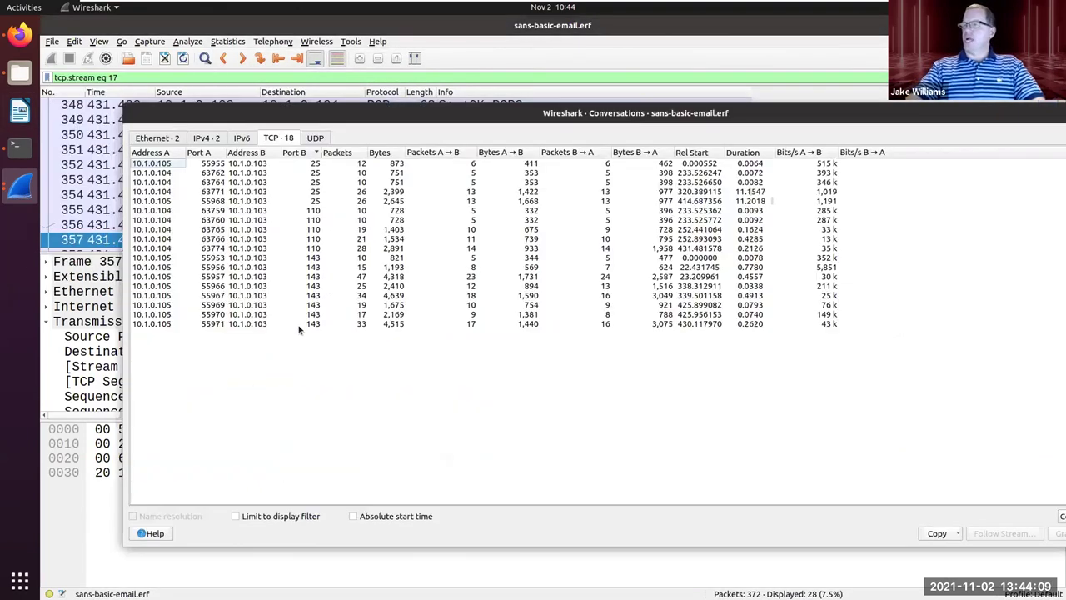
left_click(300, 296)
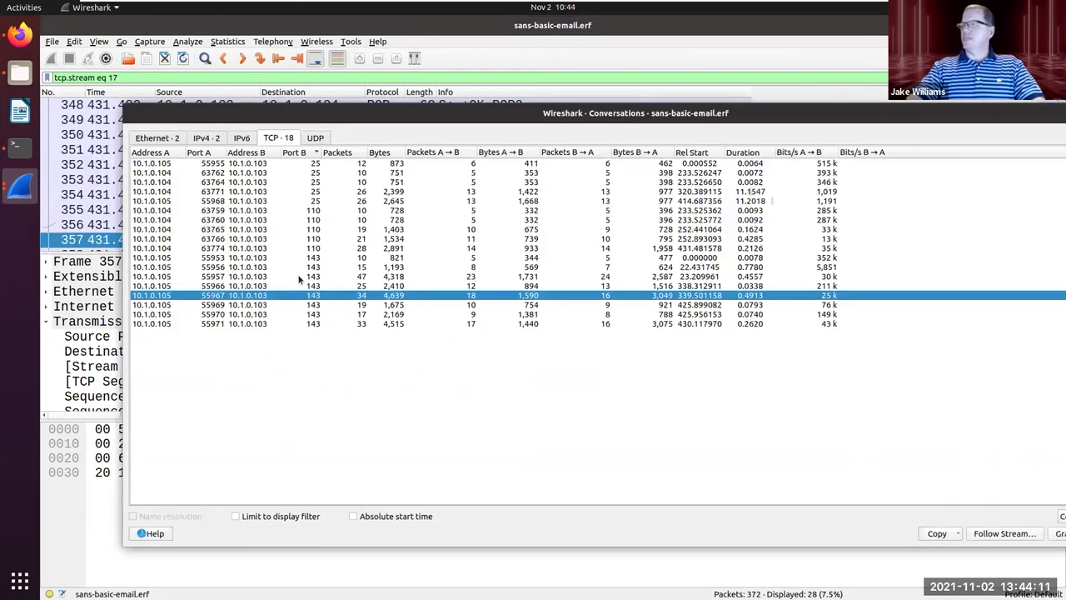
right_click(299, 258)
mouse_move(370, 267)
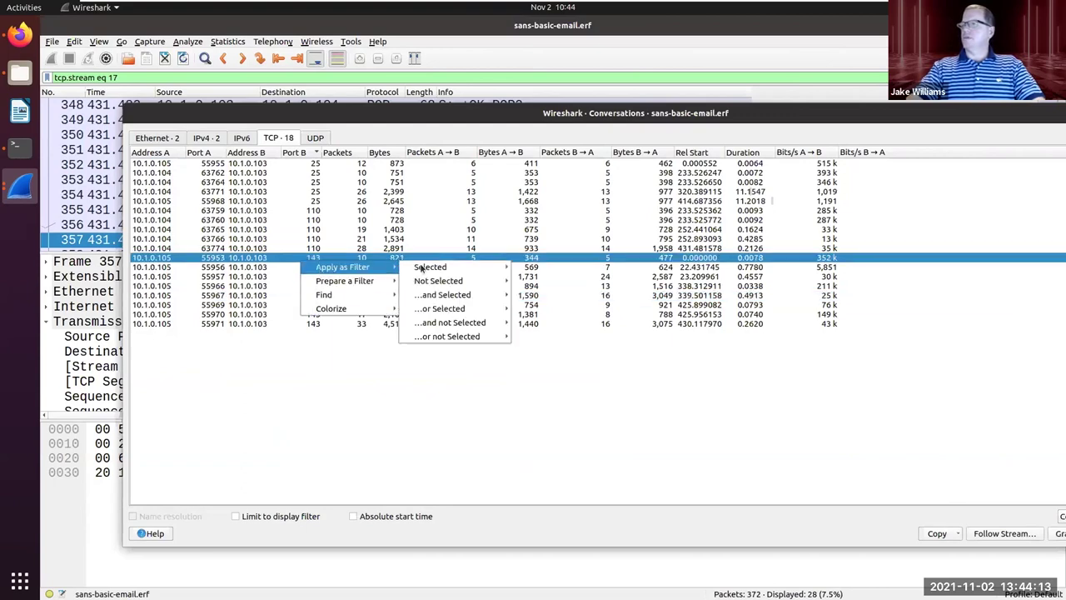
mouse_move(420, 266)
left_click(528, 266)
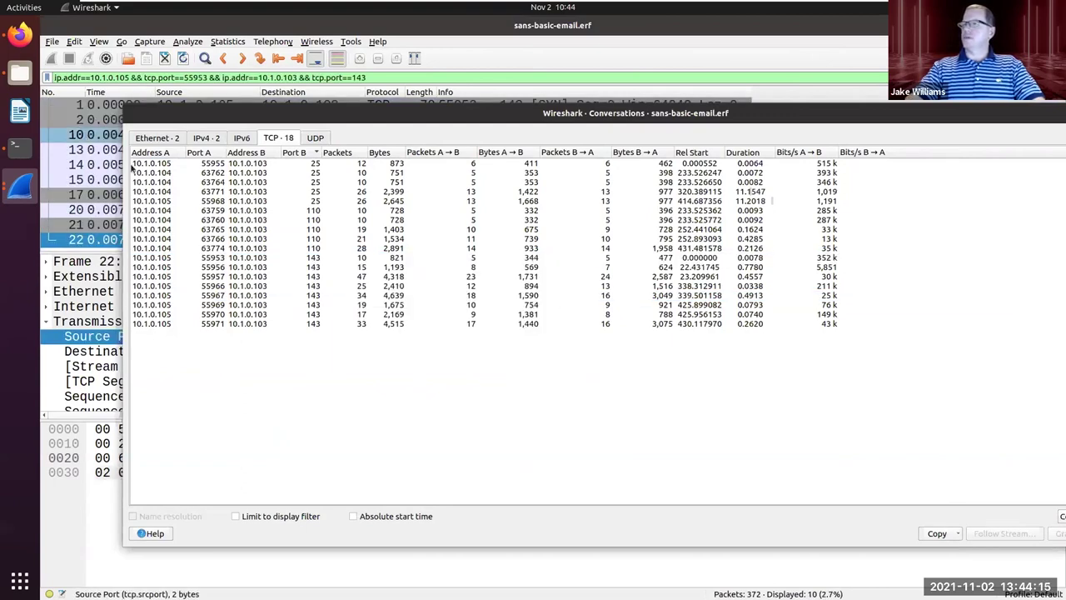
right_click(99, 134)
mouse_move(234, 288)
left_click(294, 288)
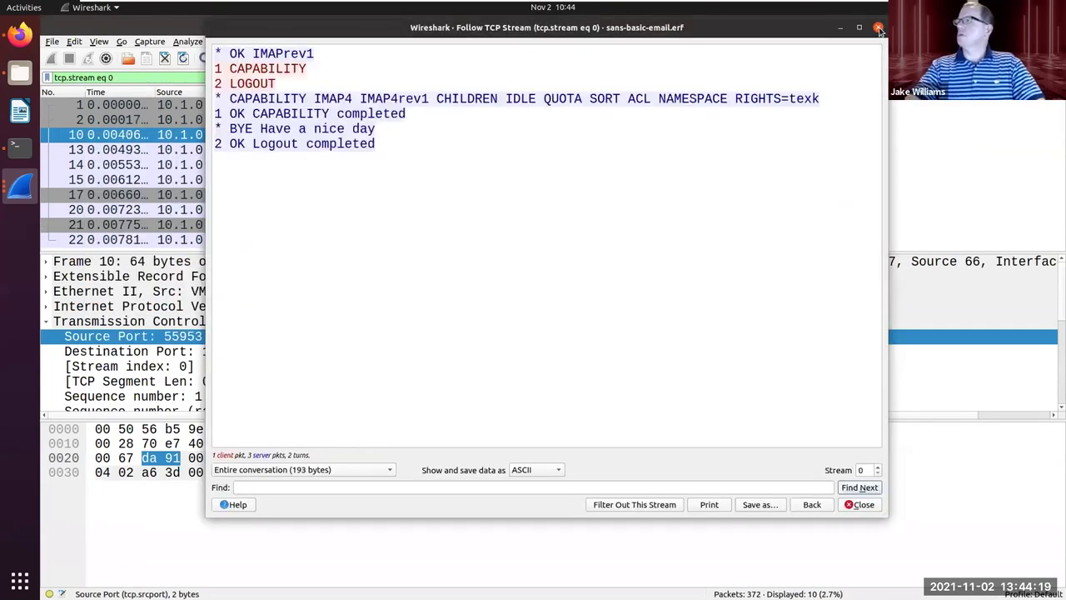
left_click(879, 30)
Step: Filter to the port 55956 IMAP conversation, view its login stream, and close it
left_click(19, 185)
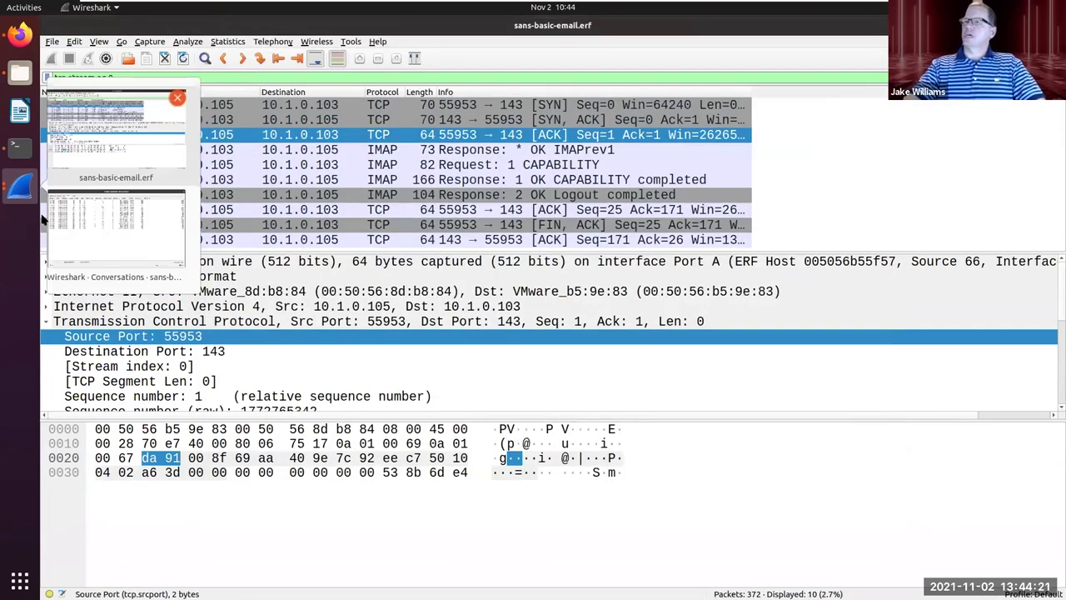
left_click(144, 206)
left_click(330, 284)
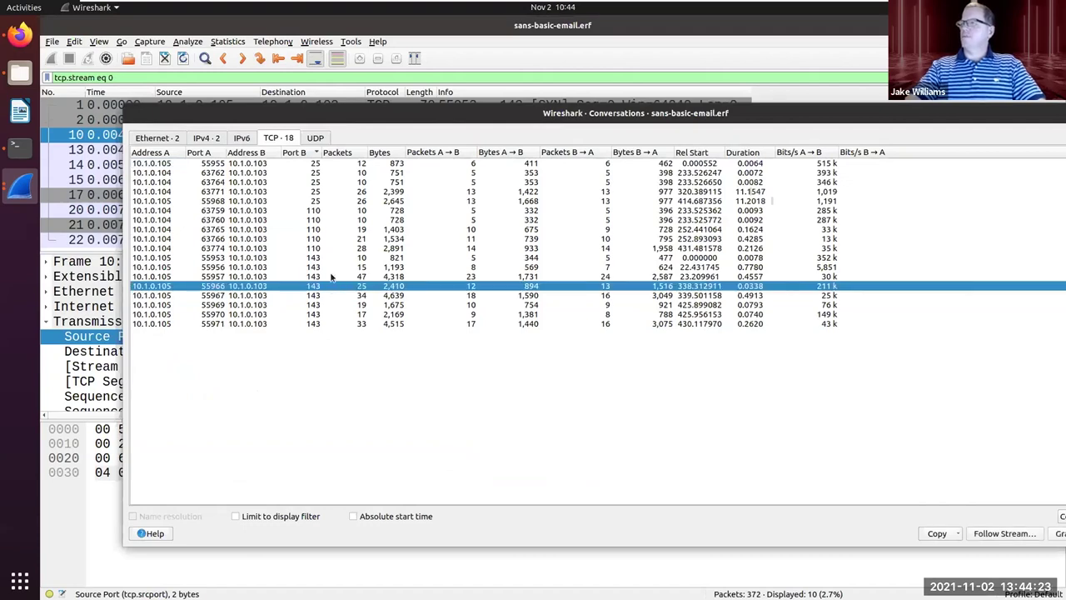
right_click(331, 267)
mouse_move(373, 276)
mouse_move(484, 275)
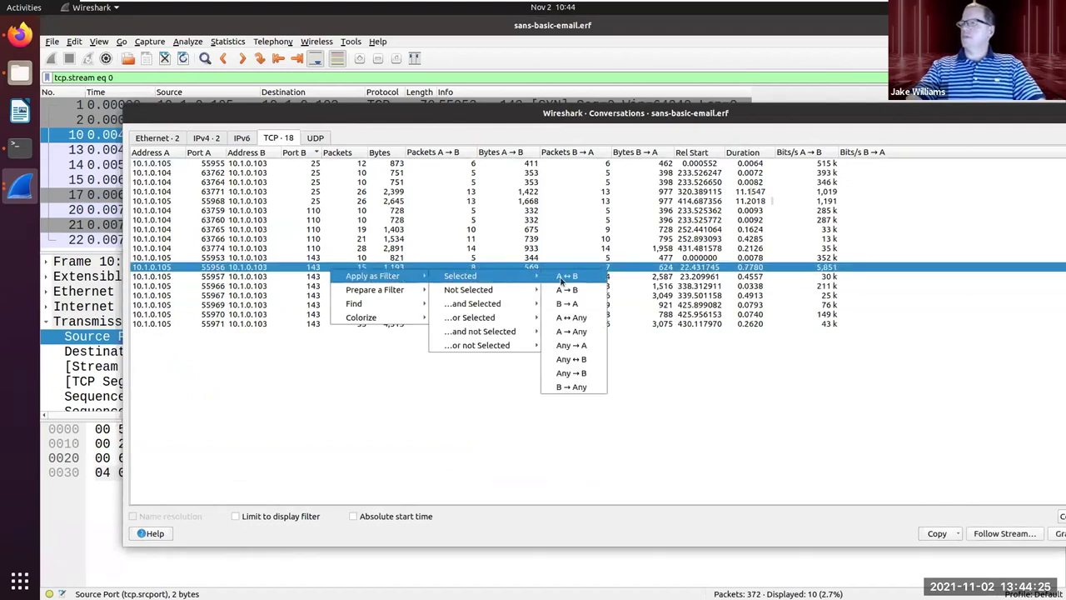
left_click(562, 279)
left_click(103, 150)
right_click(103, 149)
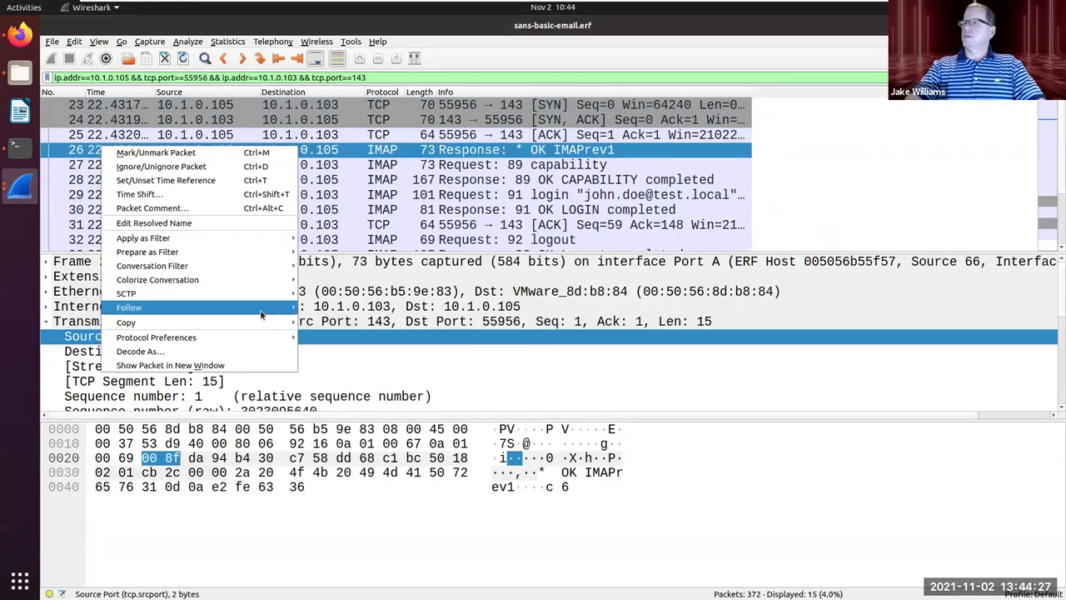
mouse_move(261, 314)
left_click(319, 308)
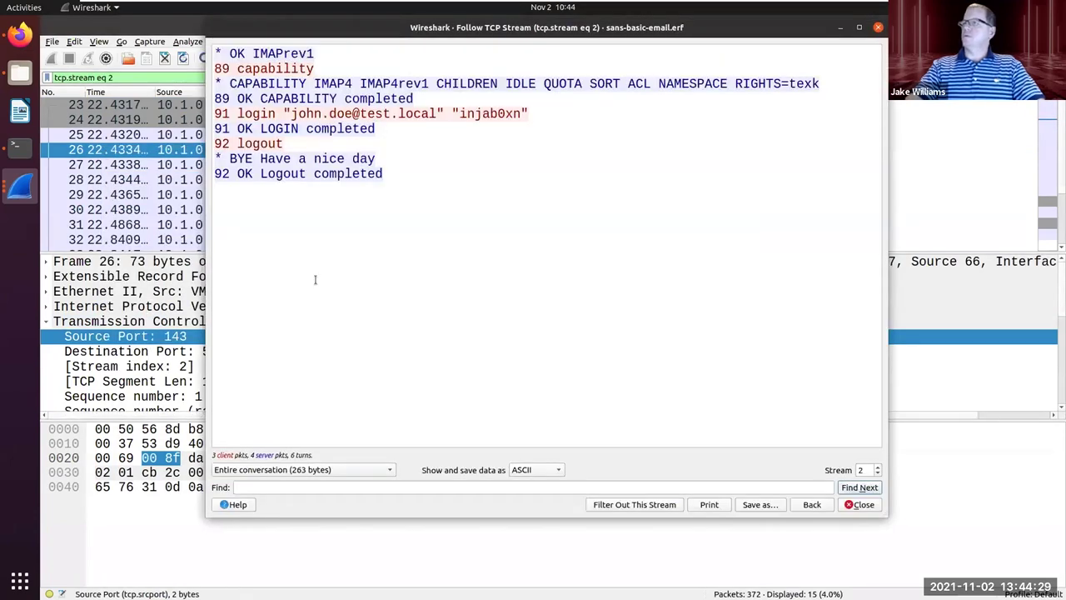
left_click(877, 29)
left_click(305, 306)
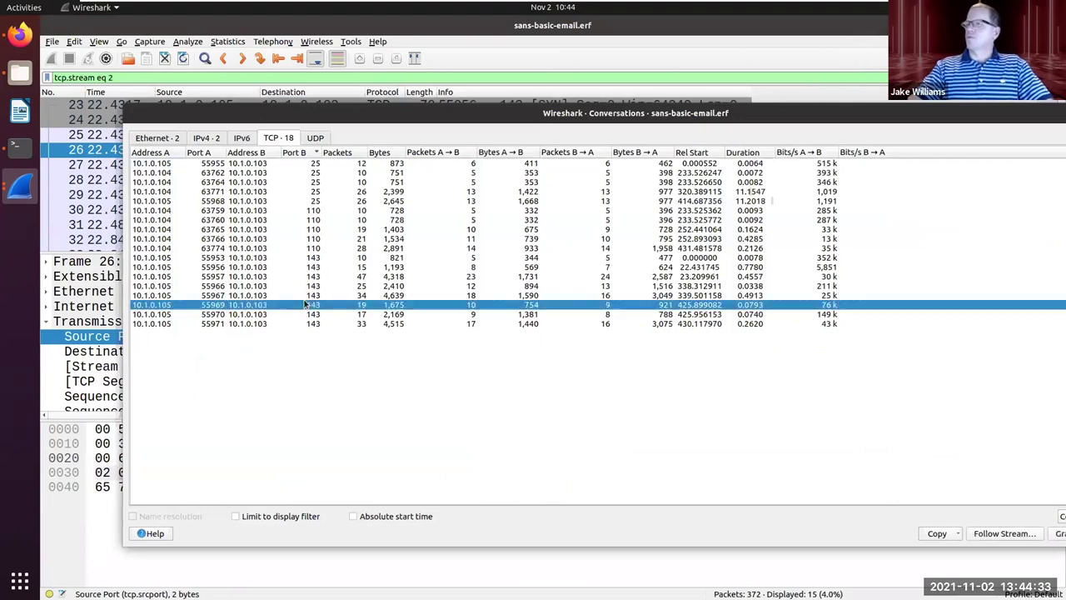
right_click(305, 307)
right_click(308, 297)
right_click(308, 296)
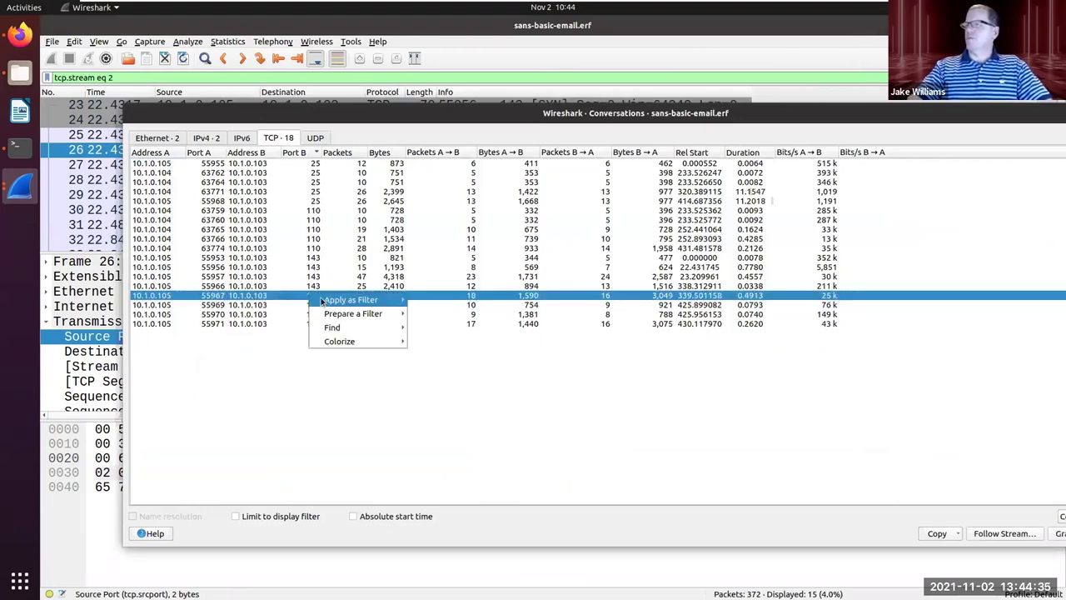
mouse_move(321, 300)
mouse_move(450, 298)
left_click(539, 297)
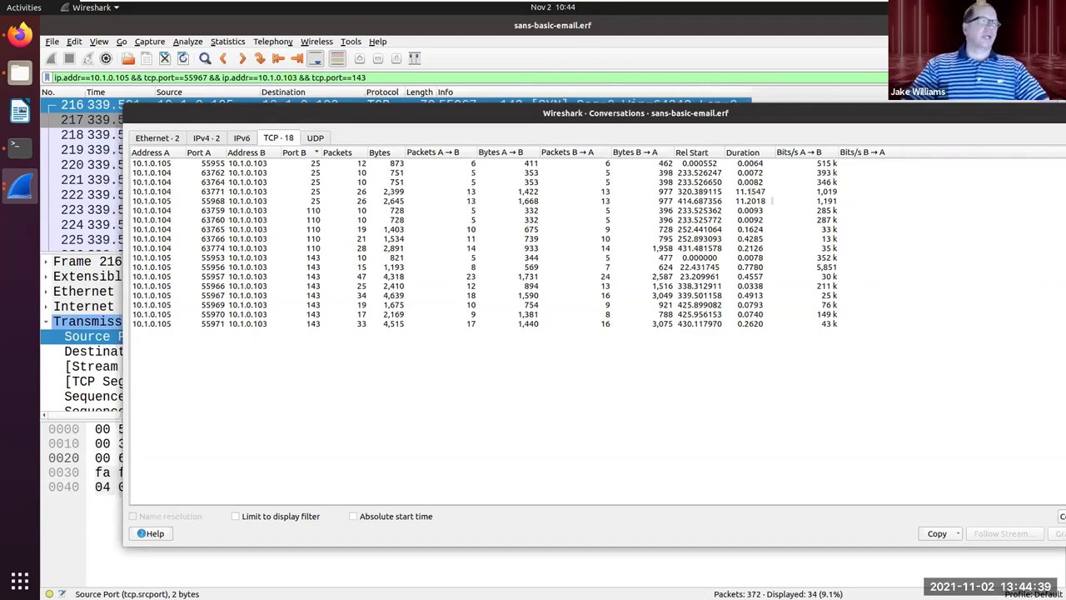
right_click(90, 123)
mouse_move(237, 279)
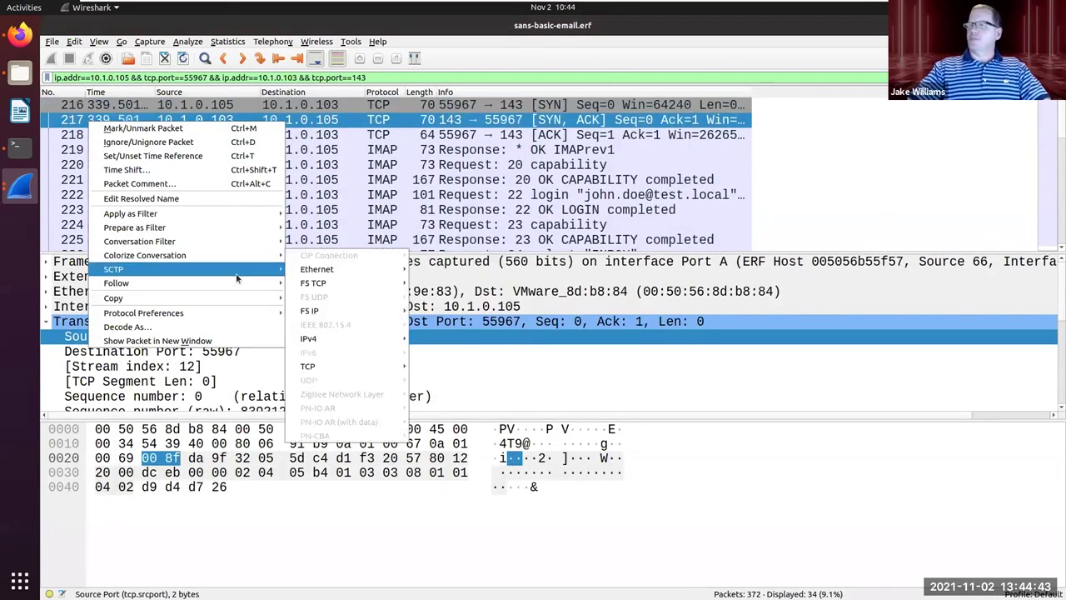
left_click(311, 284)
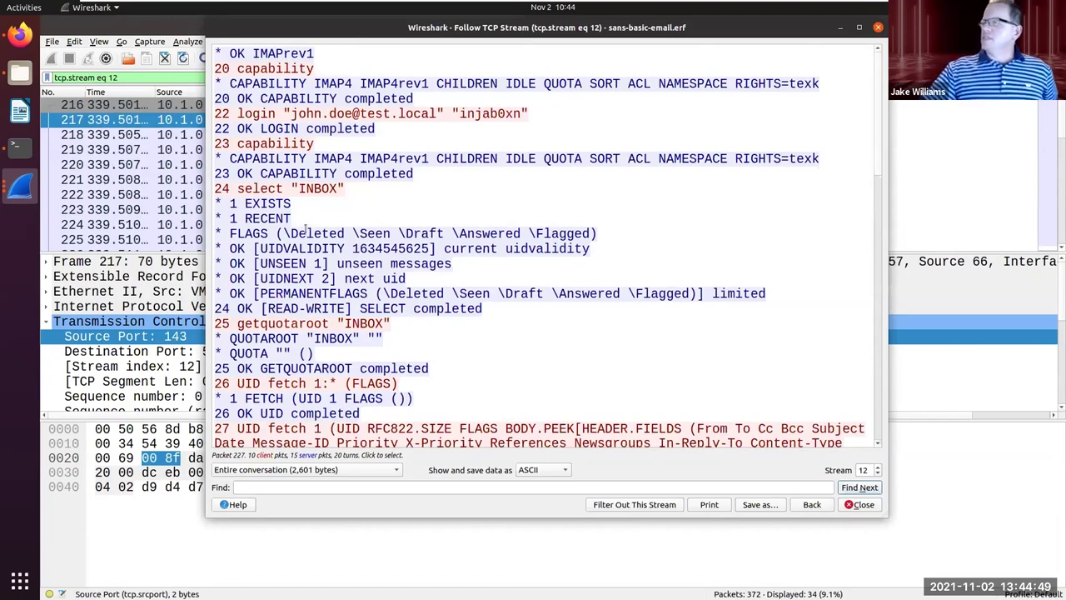
scroll(306, 233, "down", 6)
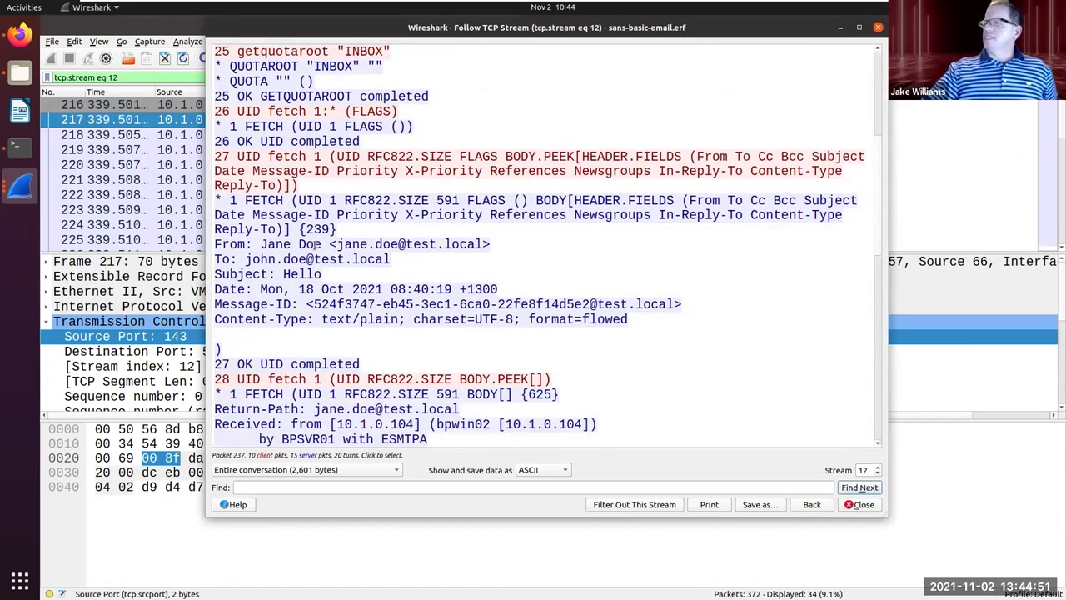
scroll(317, 243, "down", 5)
scroll(250, 237, "up", 6)
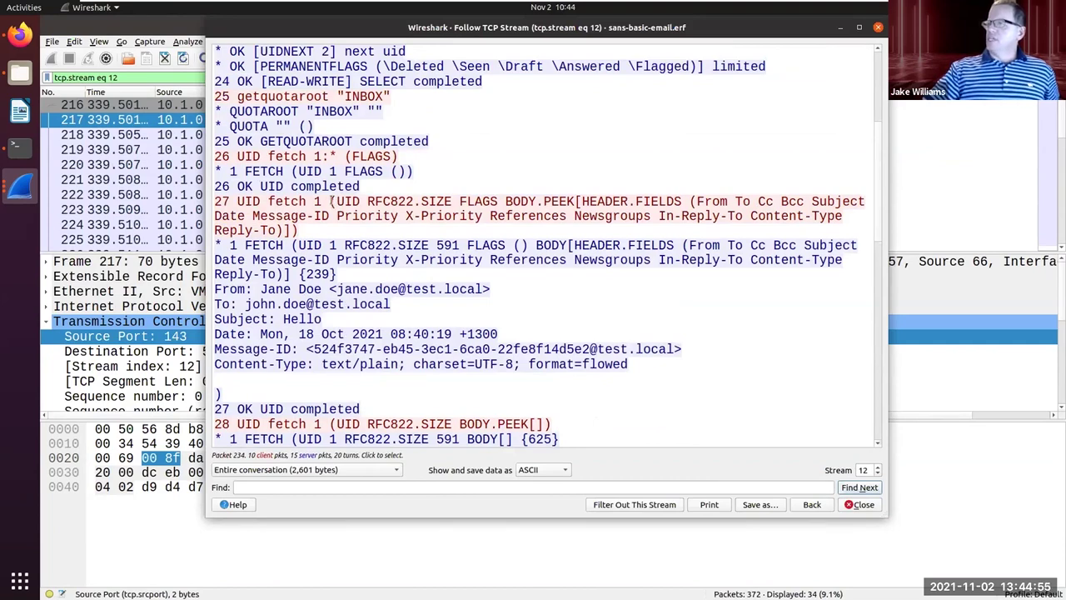
left_click_drag(331, 201, 323, 225)
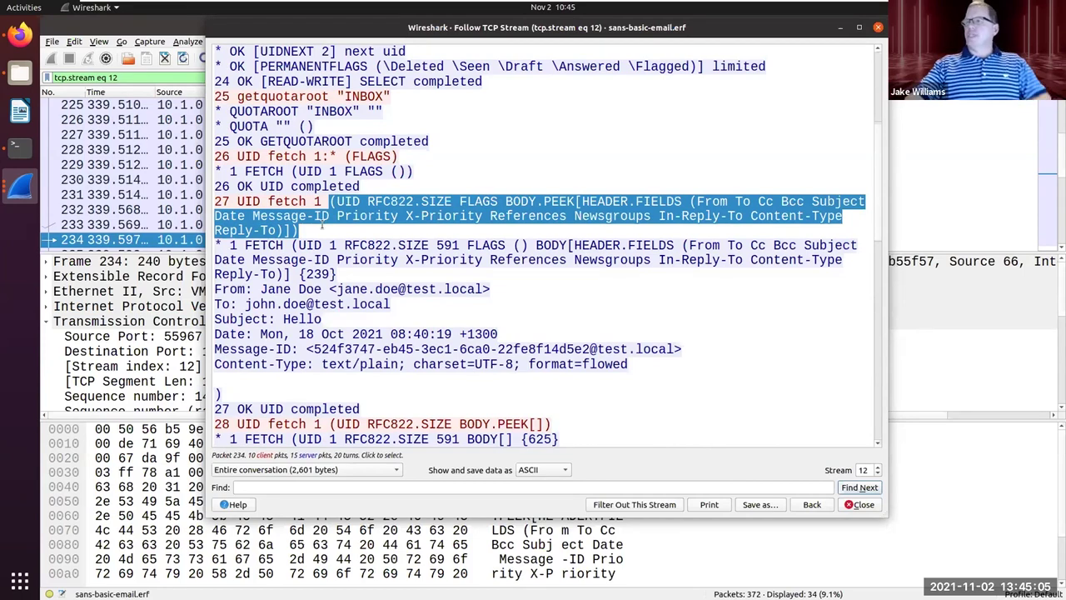
left_click(408, 216)
left_click_drag(407, 216, 498, 278)
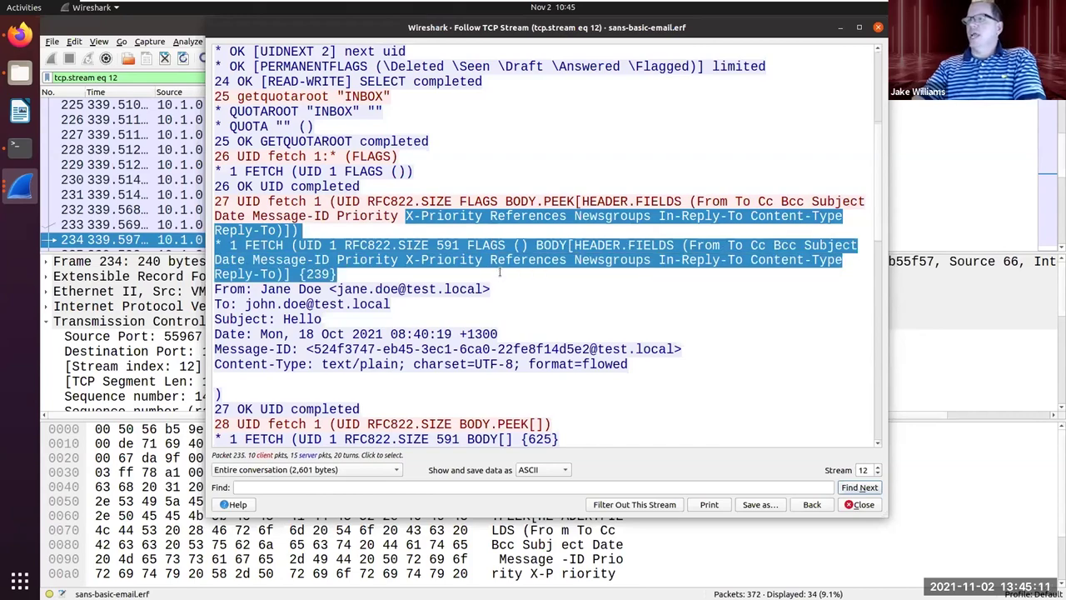
scroll(500, 273, "down", 5)
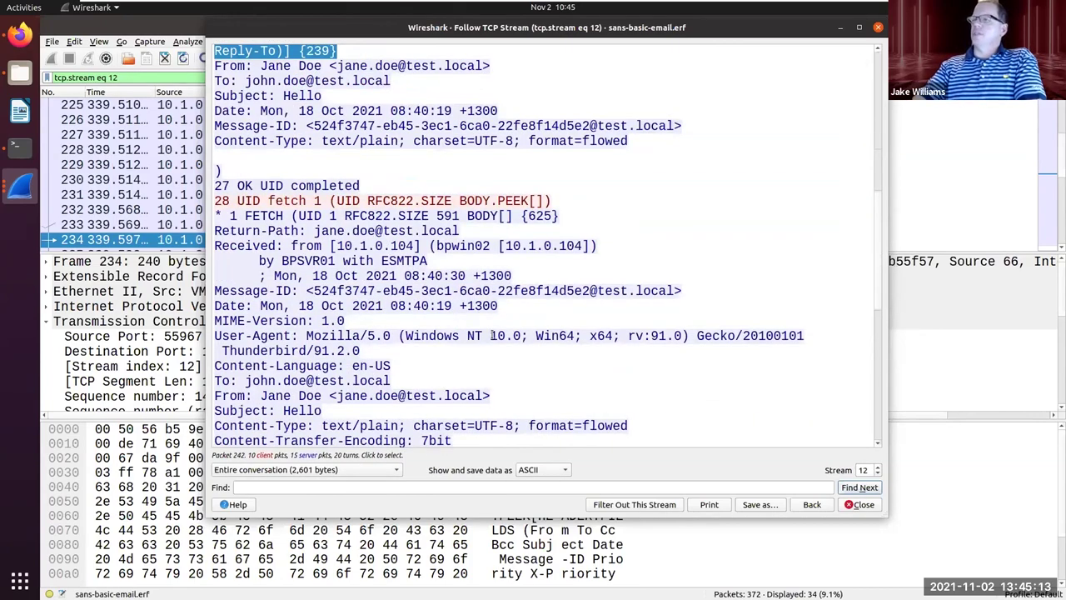
scroll(492, 335, "down", 6)
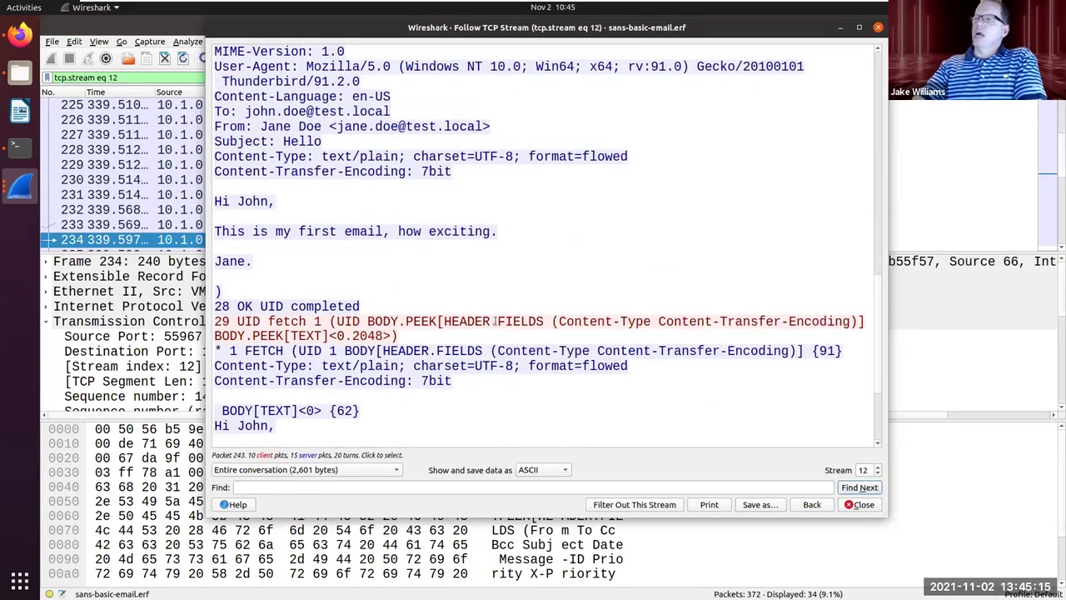
scroll(496, 321, "down", 2)
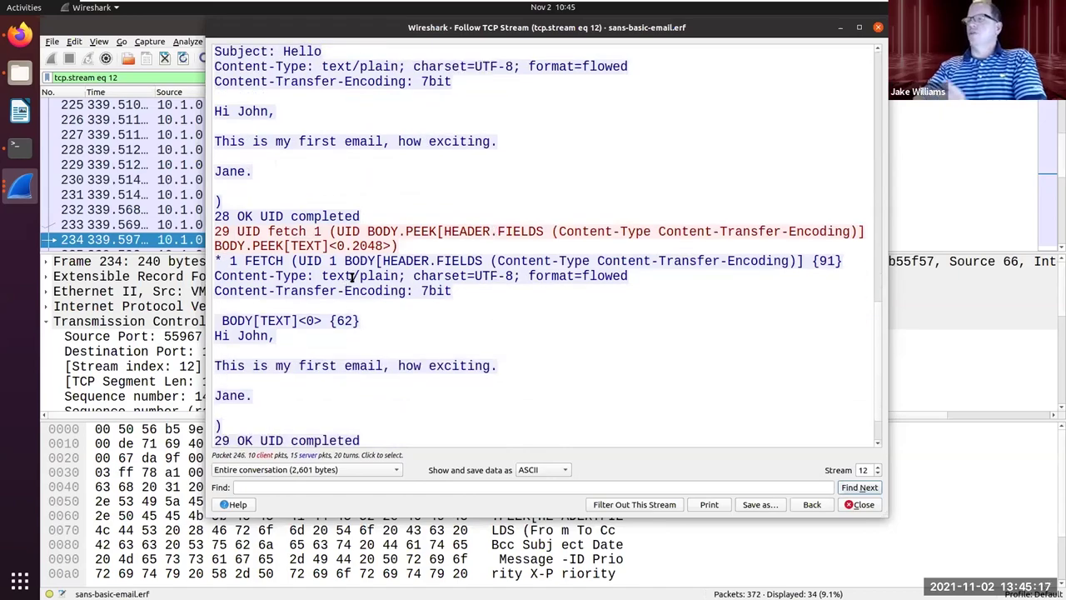
scroll(358, 275, "down", 2)
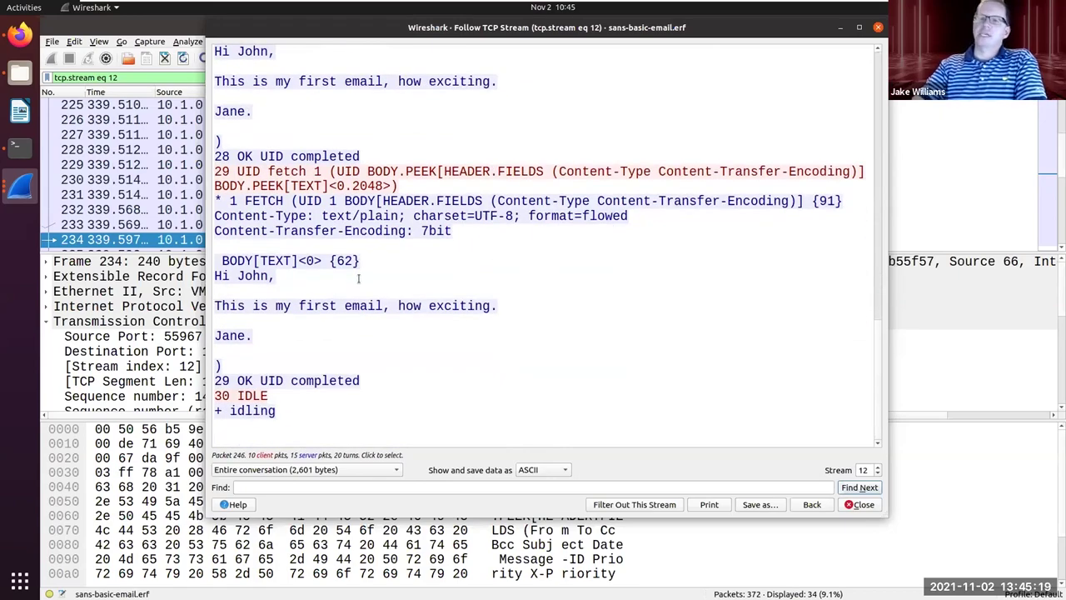
scroll(359, 275, "up", 6)
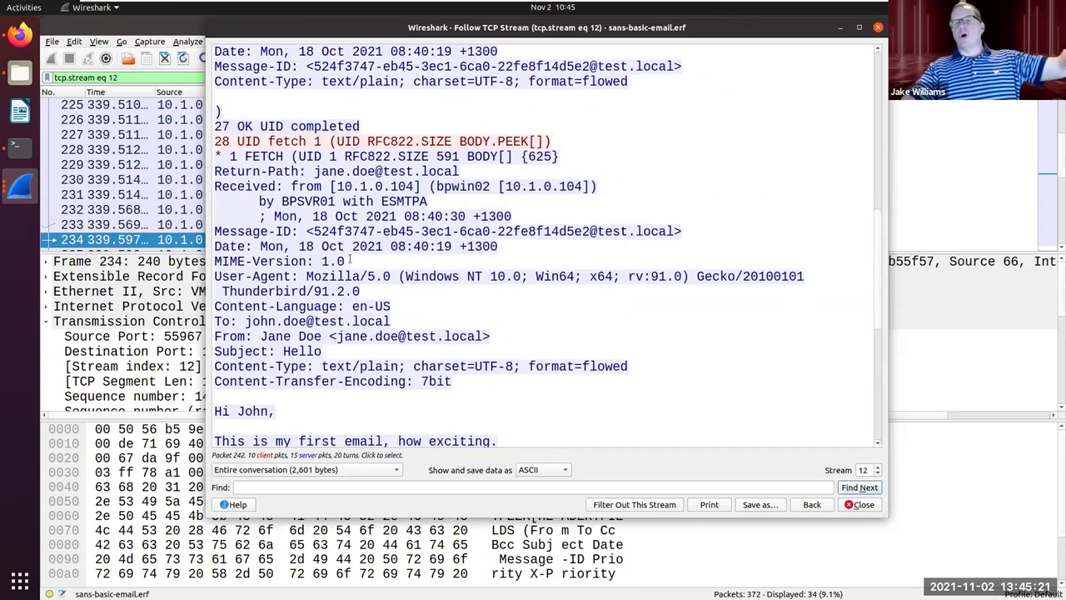
scroll(351, 269, "up", 2)
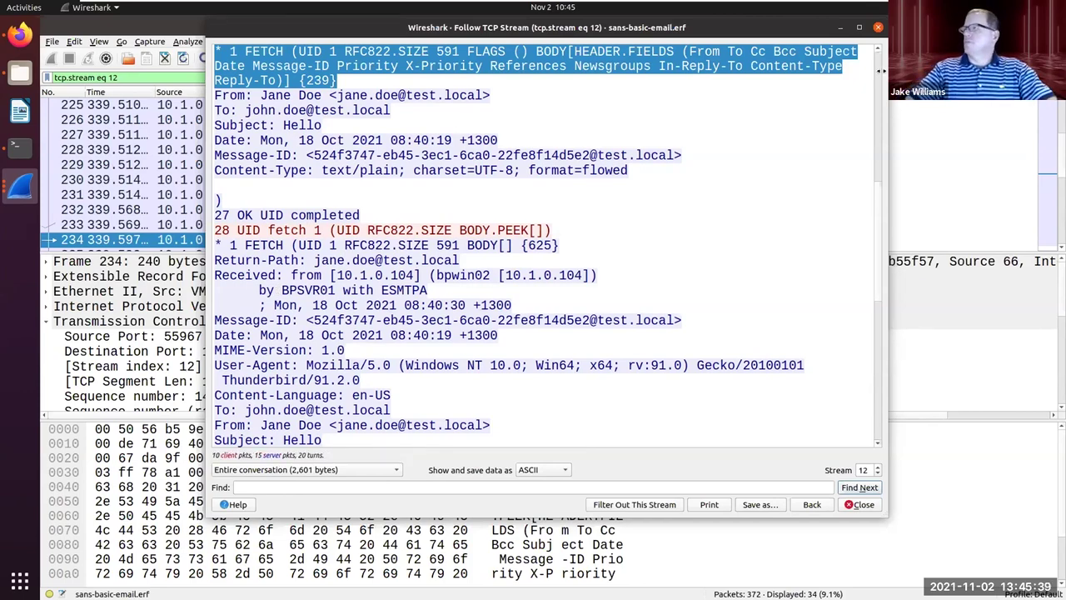
Step: Close the stream 12 view and open sans-demo-imap.erf from the file manager
key("Escape")
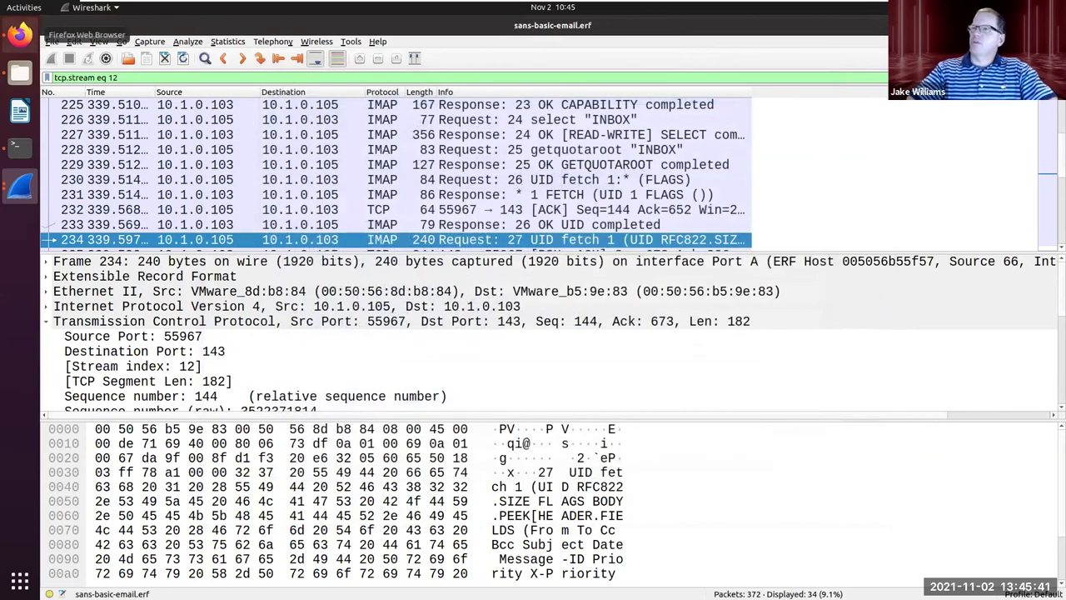
left_click(30, 74)
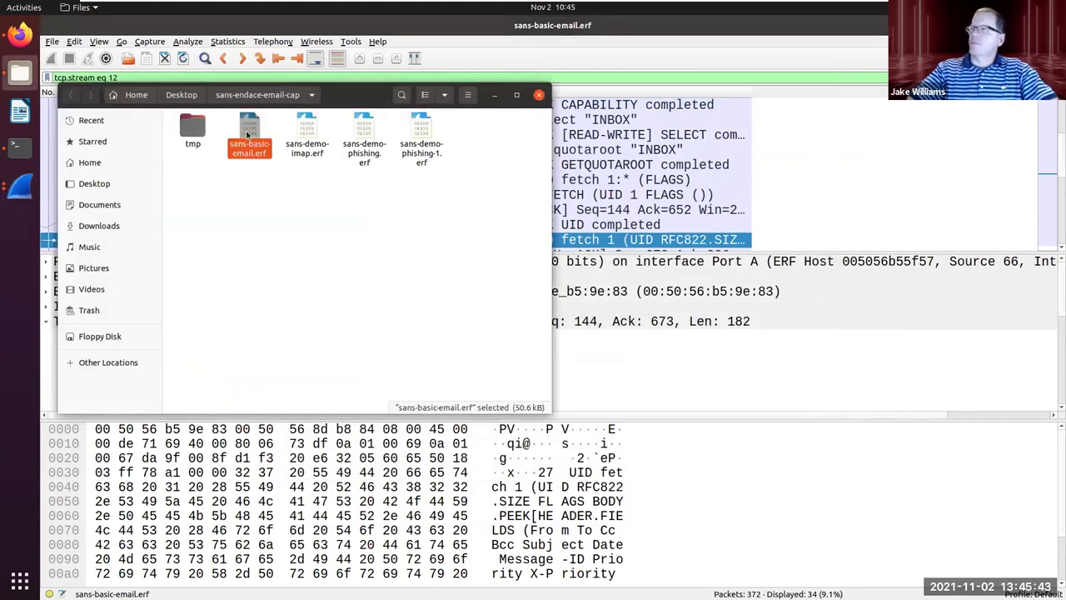
left_click(301, 125)
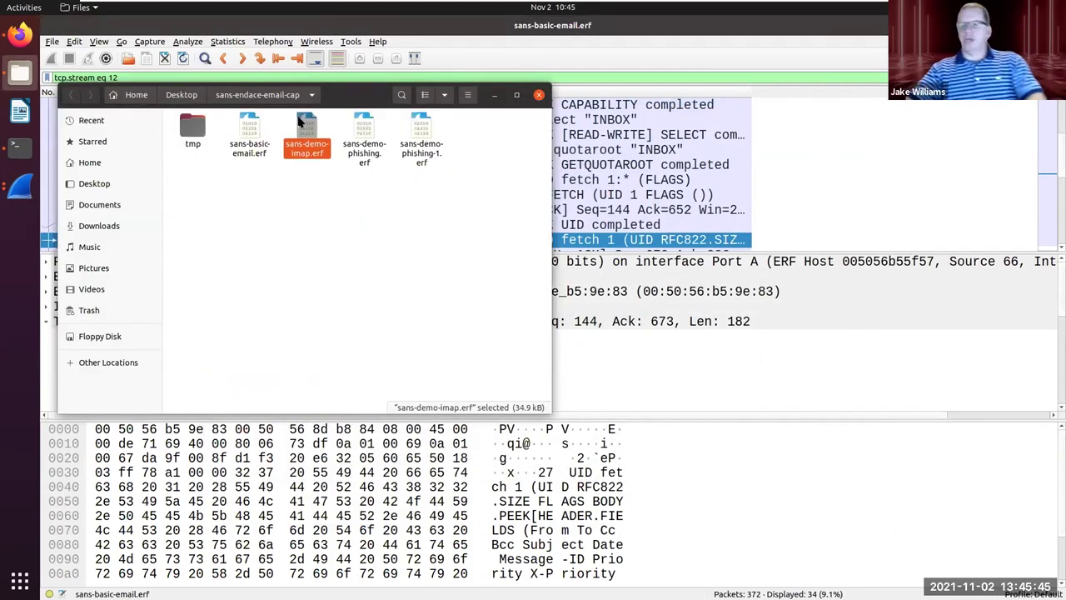
double_click(314, 142)
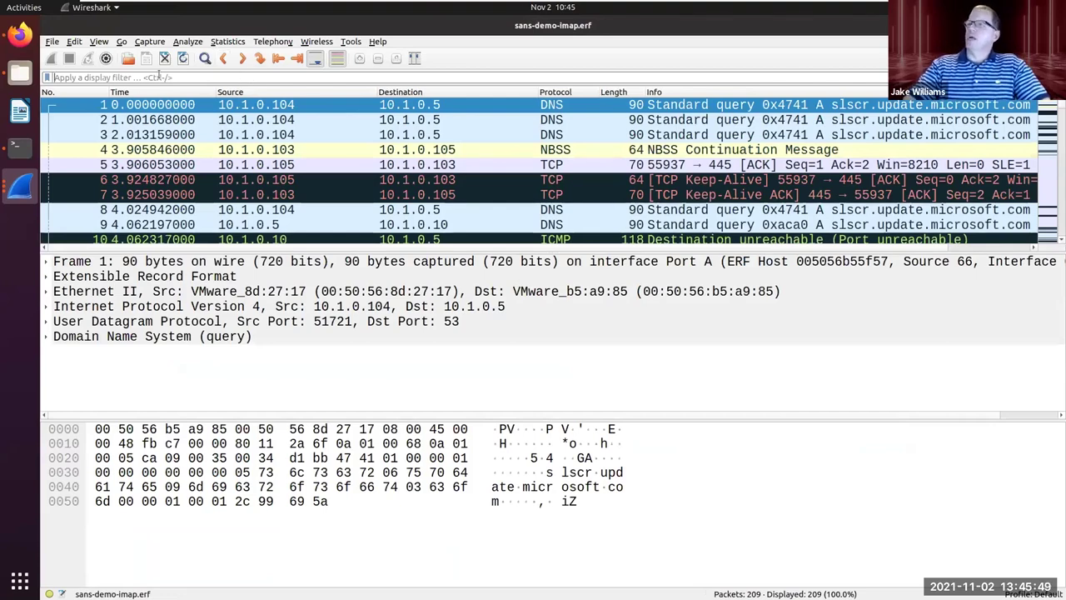
Step: Apply the imap display filter and bring up login packet 103's context menu
type("i")
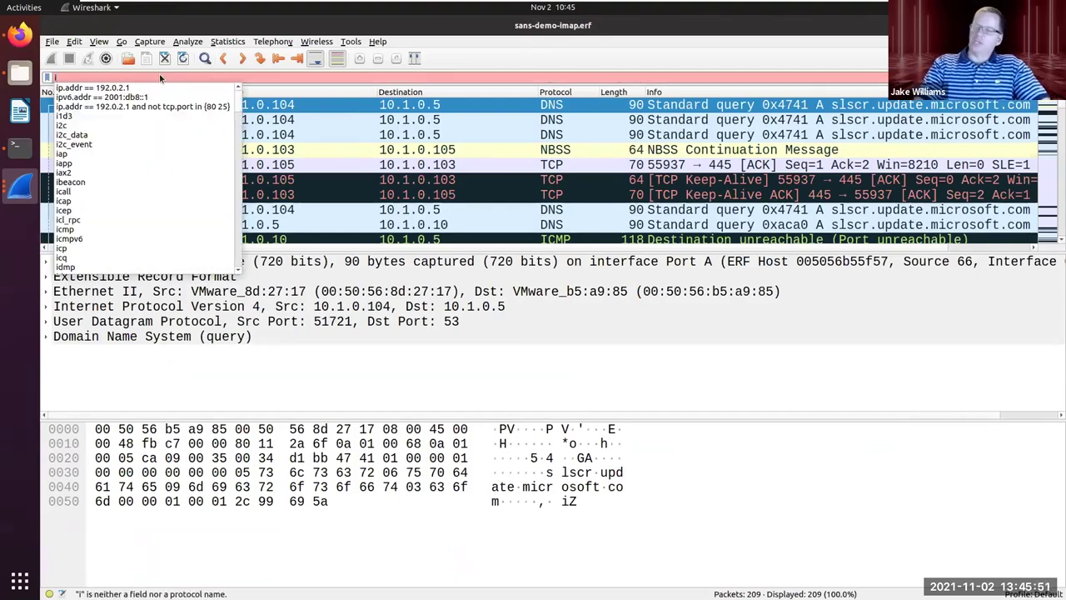
type("map")
key("Return")
right_click(319, 150)
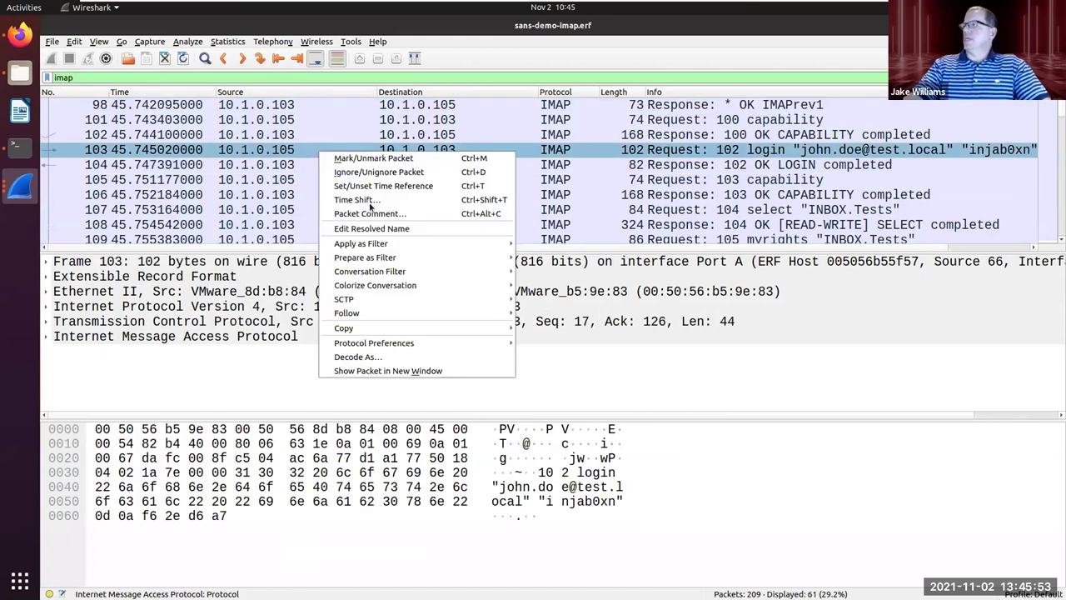
mouse_move(417, 250)
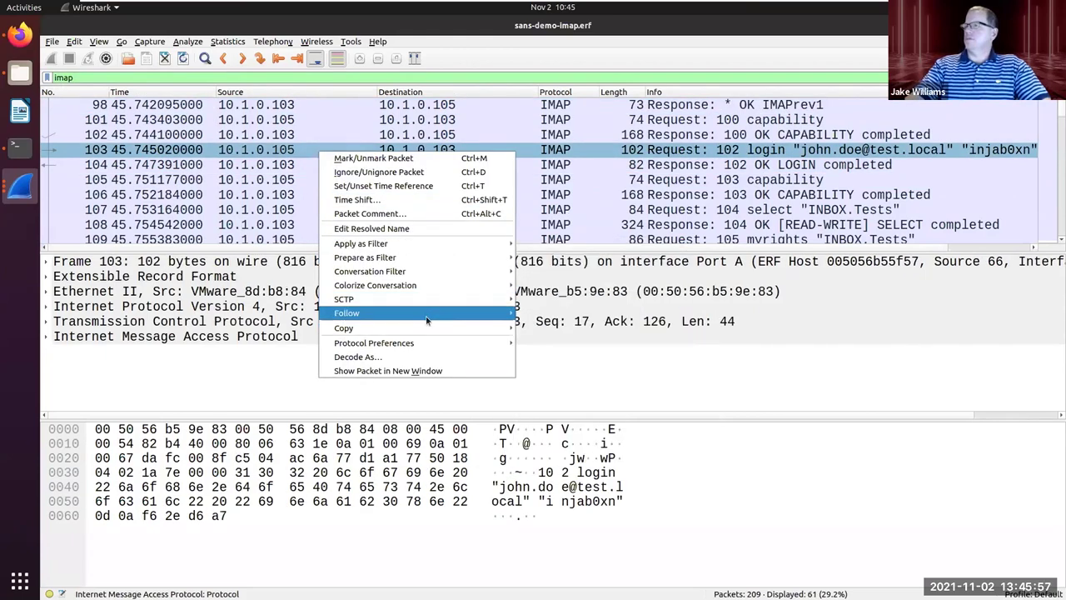
Step: Follow login packet 103's TCP stream and select the UID fetch 1:7 header request
mouse_move(426, 320)
left_click(525, 314)
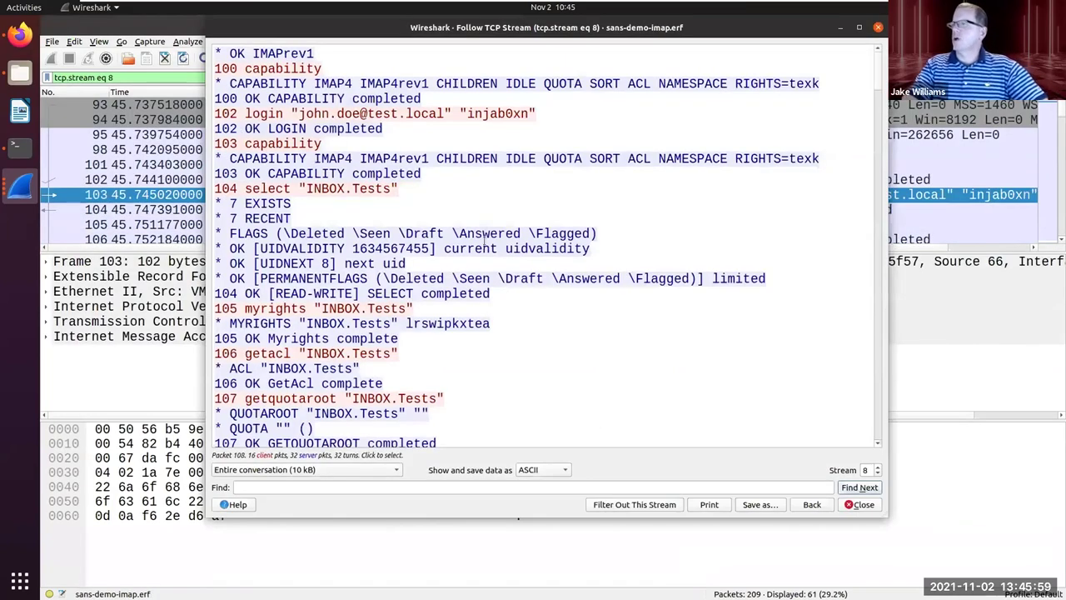
scroll(500, 267, "down", 3)
scroll(510, 283, "down", 1)
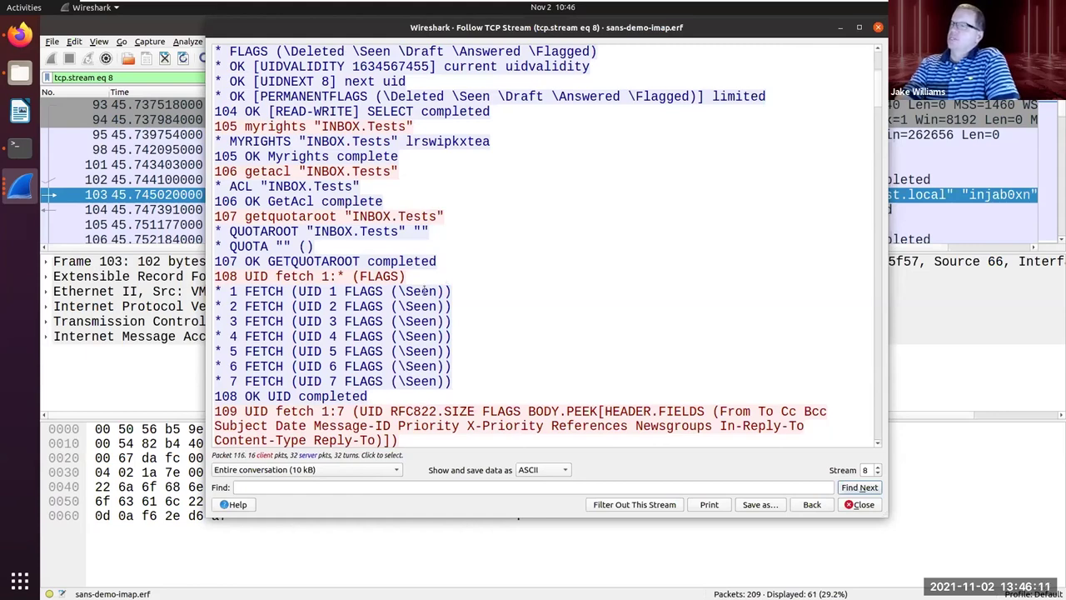
scroll(473, 296, "down", 2)
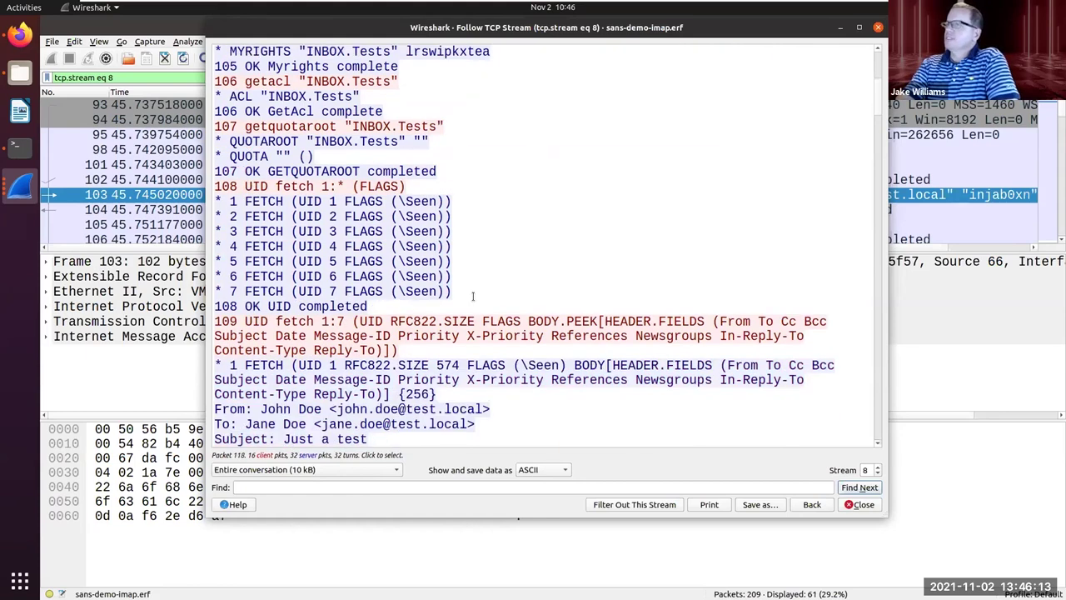
scroll(472, 296, "down", 3)
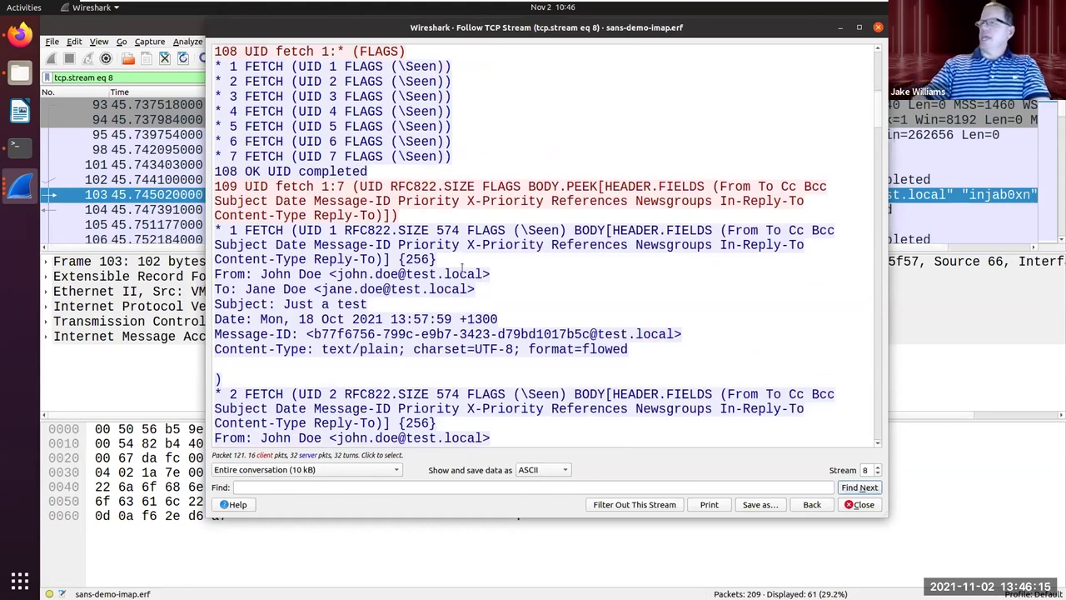
scroll(462, 266, "up", 1)
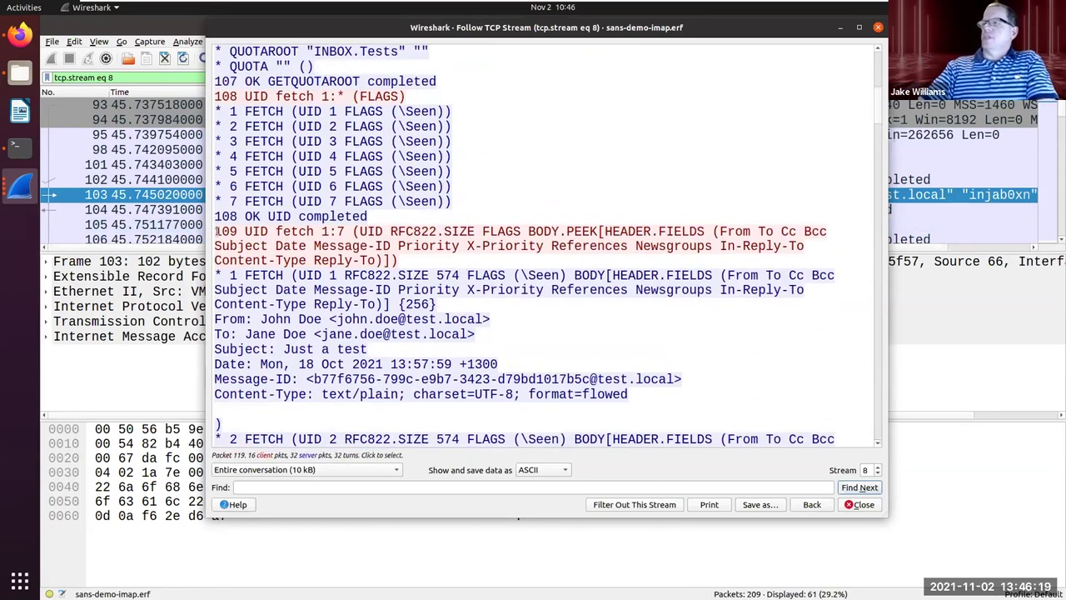
left_click_drag(220, 230, 511, 256)
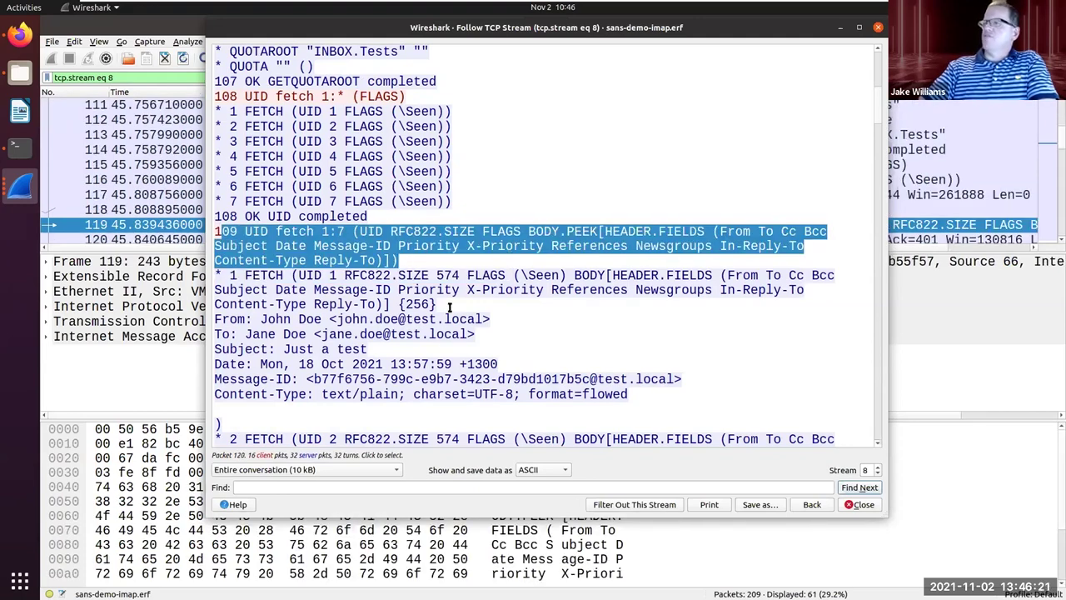
scroll(444, 335, "down", 5)
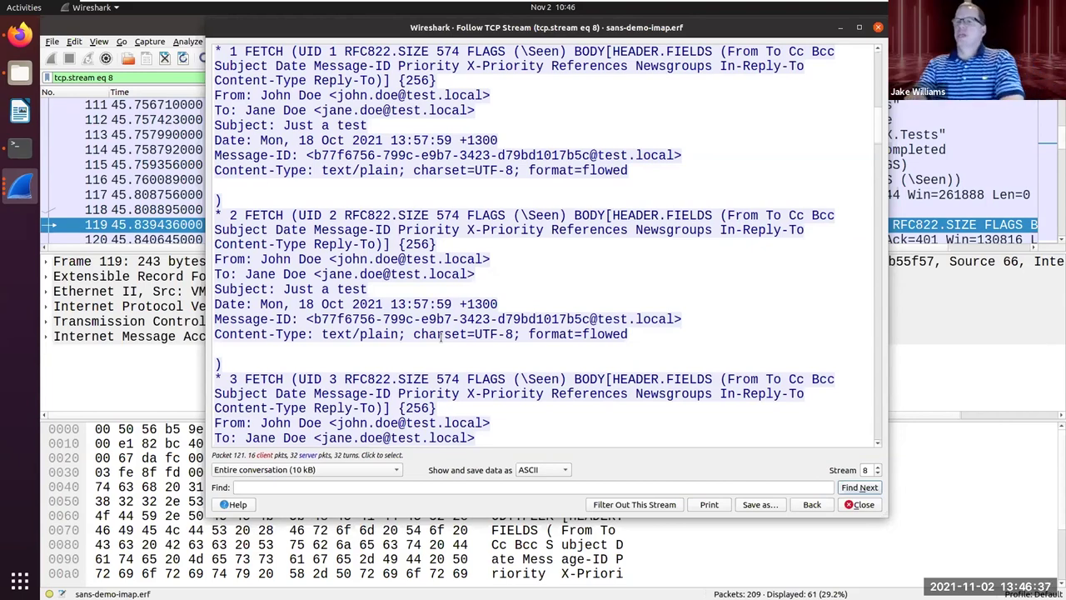
scroll(523, 291, "down", 2)
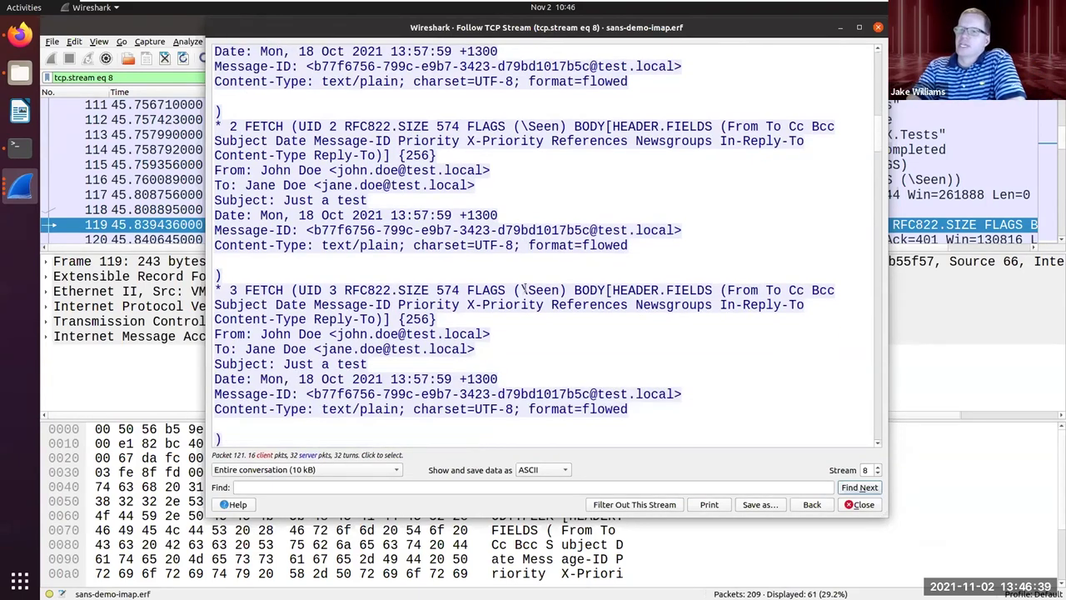
scroll(524, 289, "down", 2)
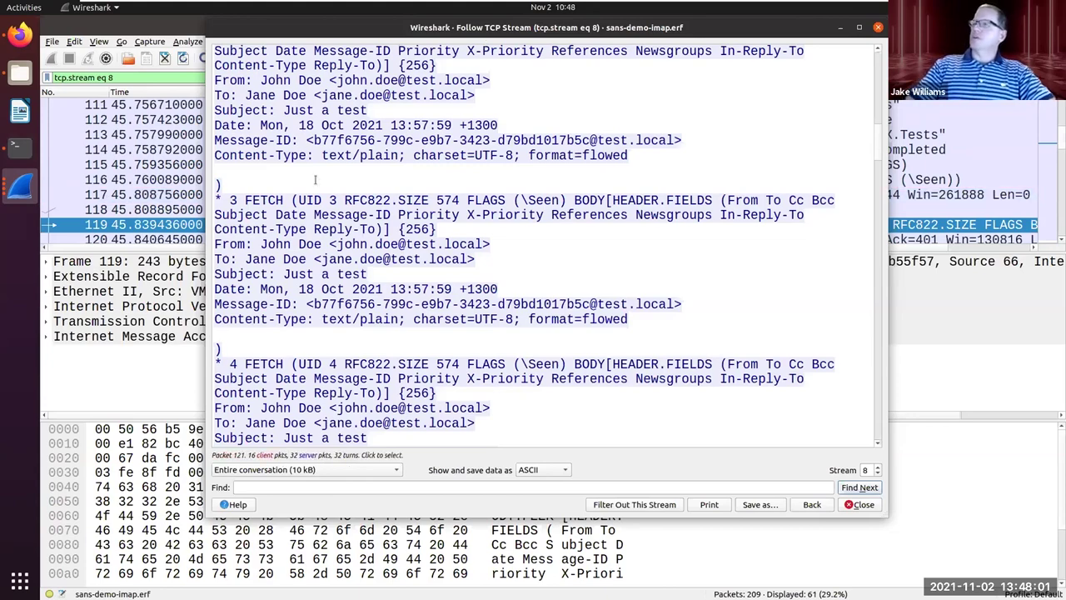
Step: Select the seven FETCH flag responses in the stream 8 text
scroll(285, 230, "up", 3)
scroll(285, 230, "up", 7)
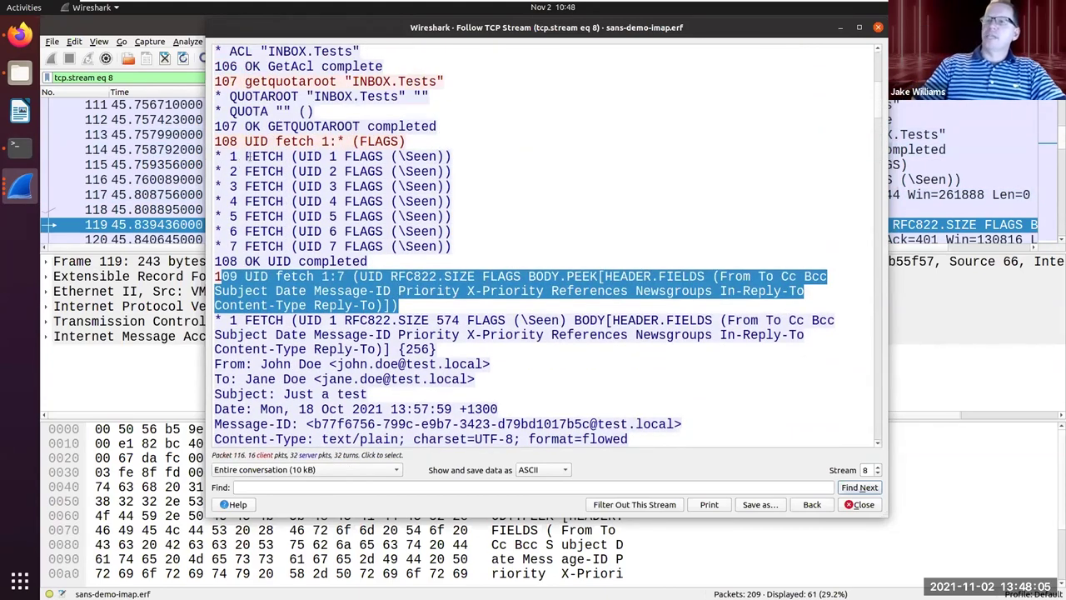
left_click_drag(215, 156, 505, 246)
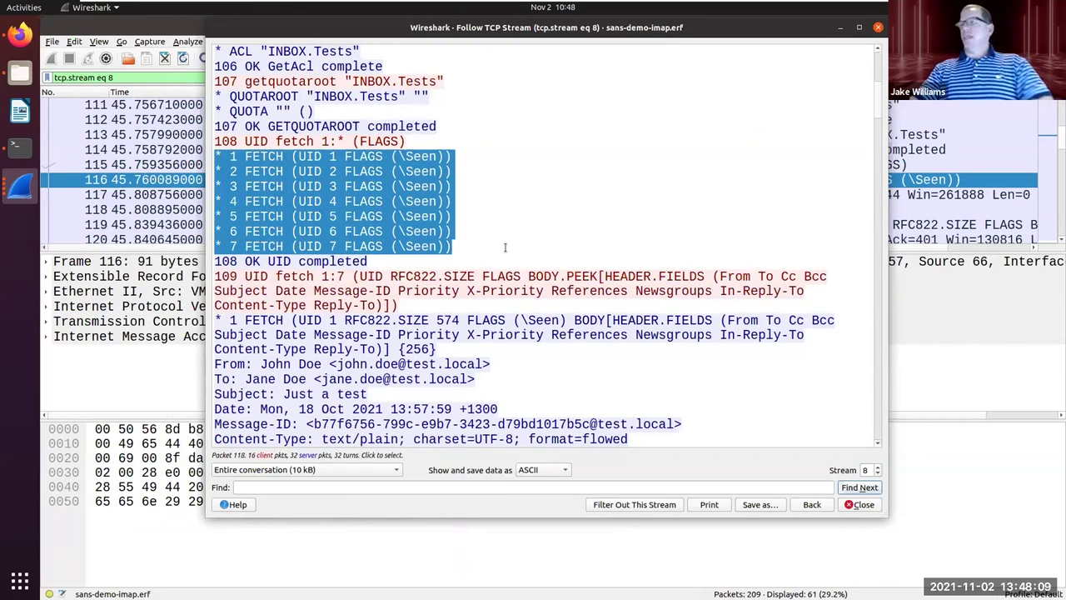
scroll(508, 247, "down", 12)
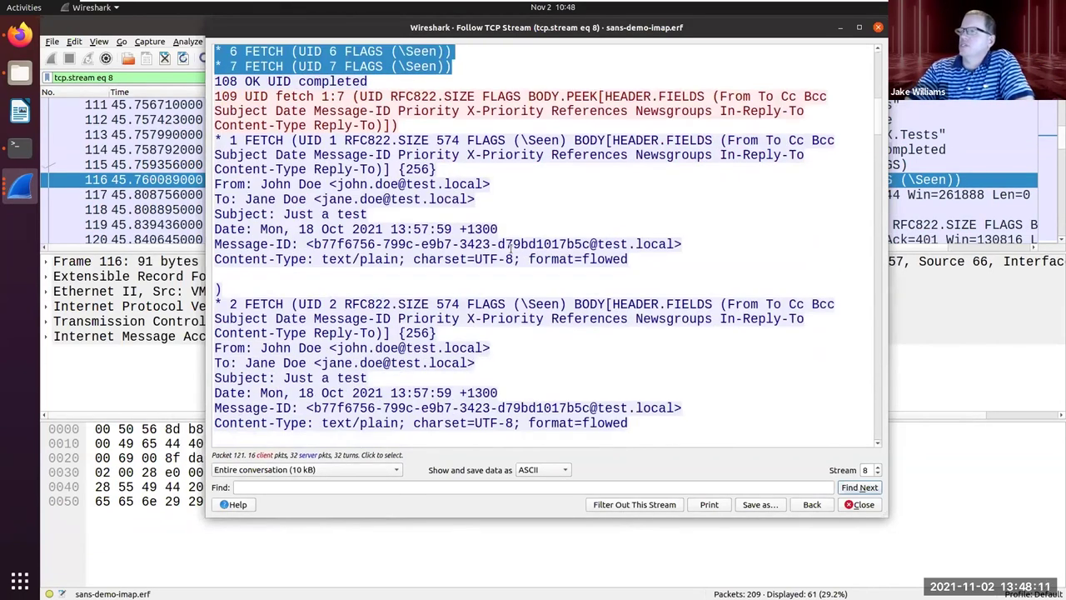
scroll(513, 246, "down", 15)
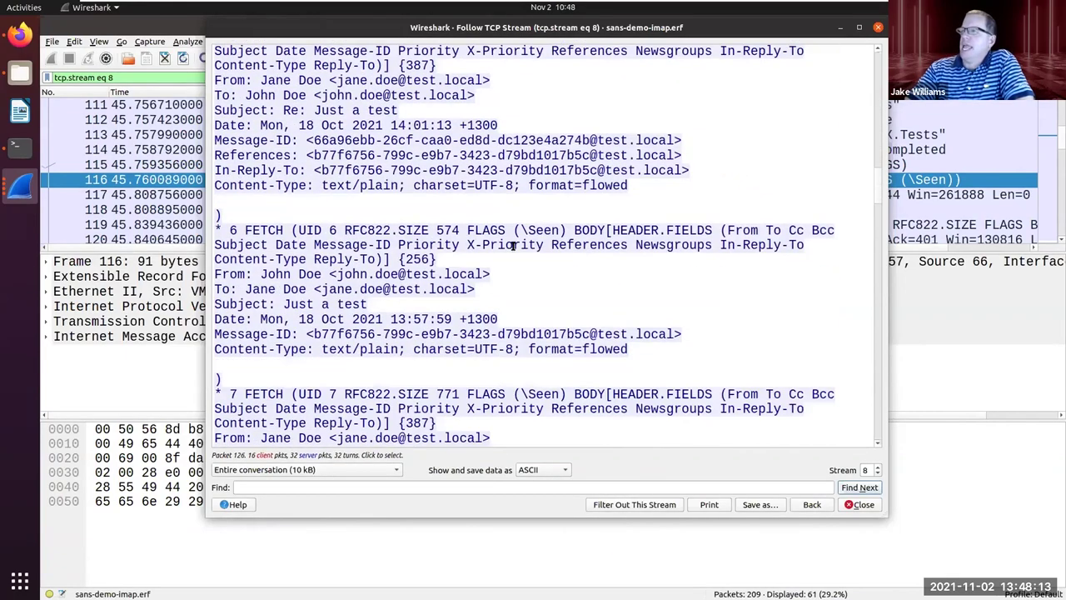
scroll(513, 244, "down", 11)
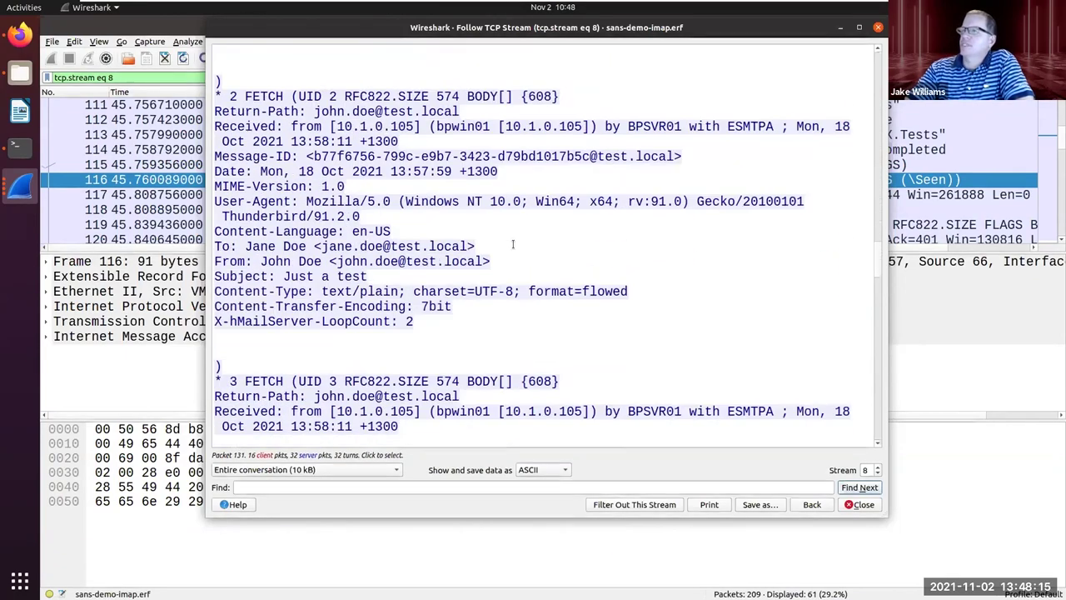
scroll(513, 244, "down", 5)
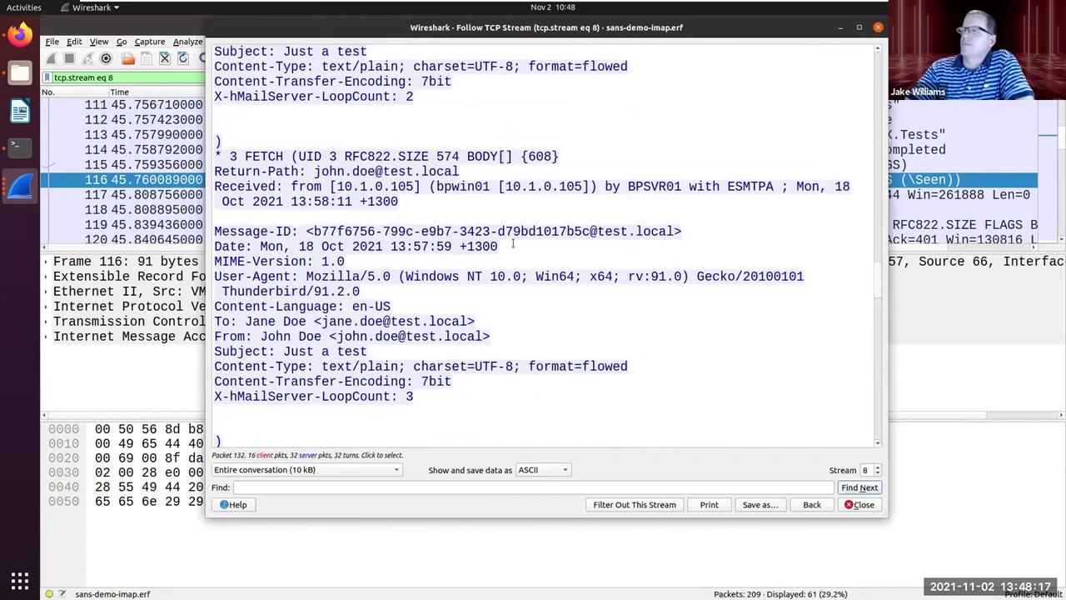
scroll(514, 244, "down", 5)
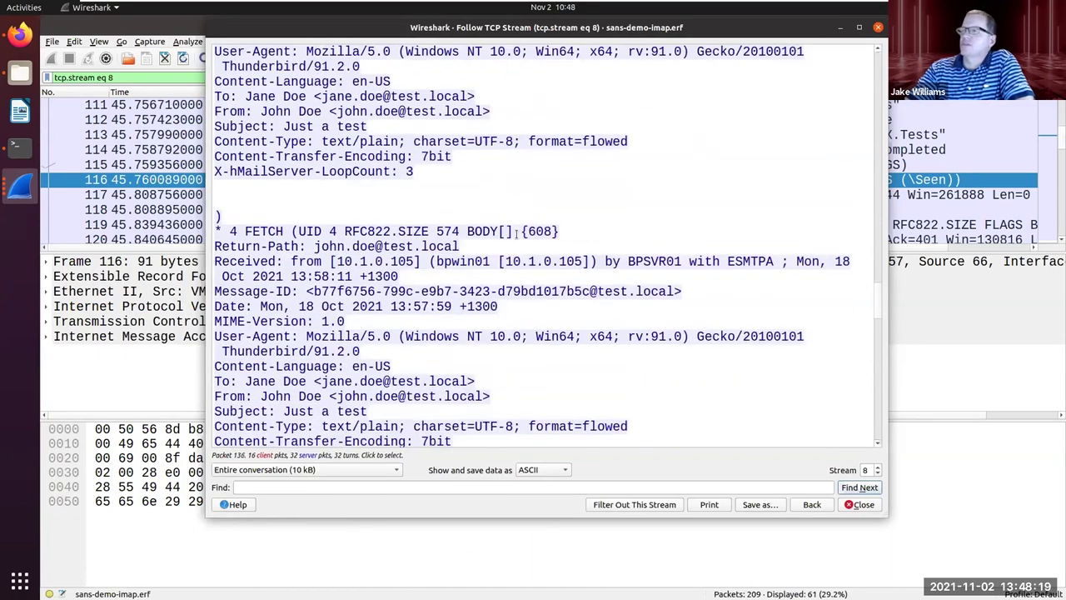
scroll(516, 234, "down", 17)
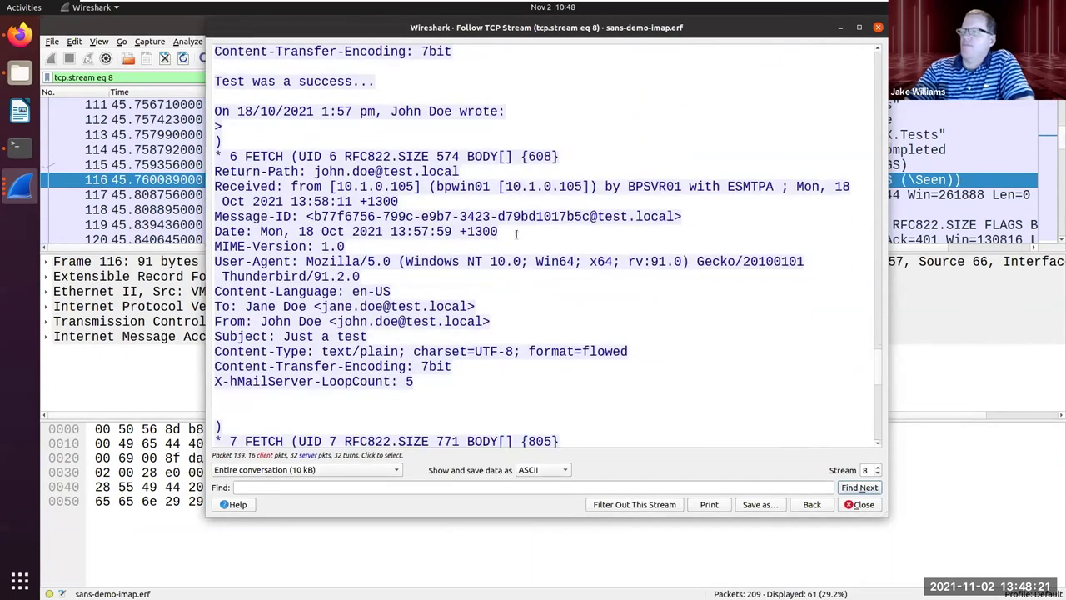
scroll(517, 234, "down", 15)
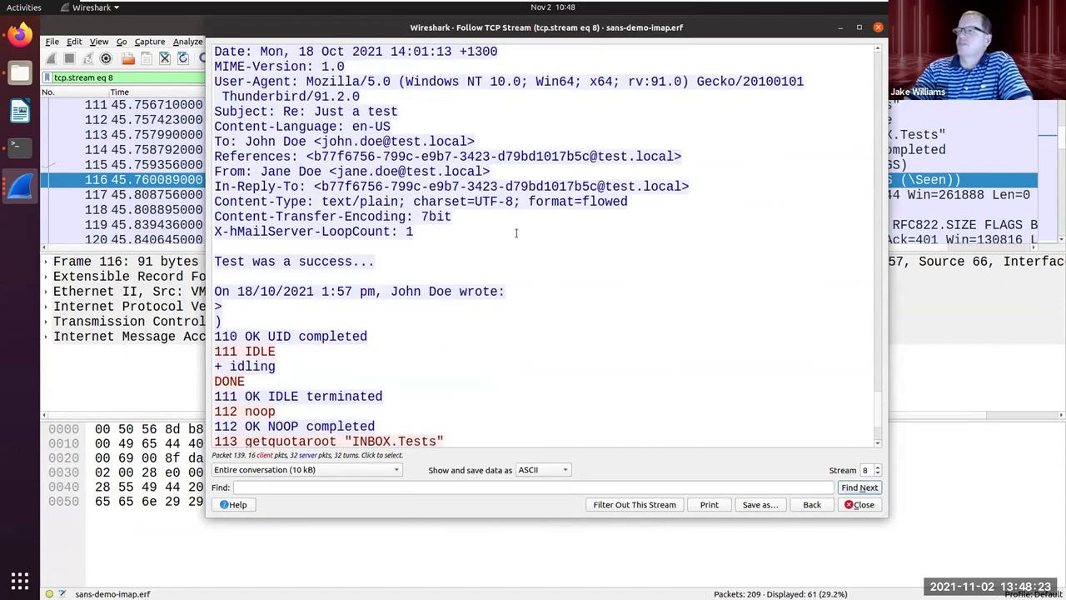
scroll(516, 234, "up", 9)
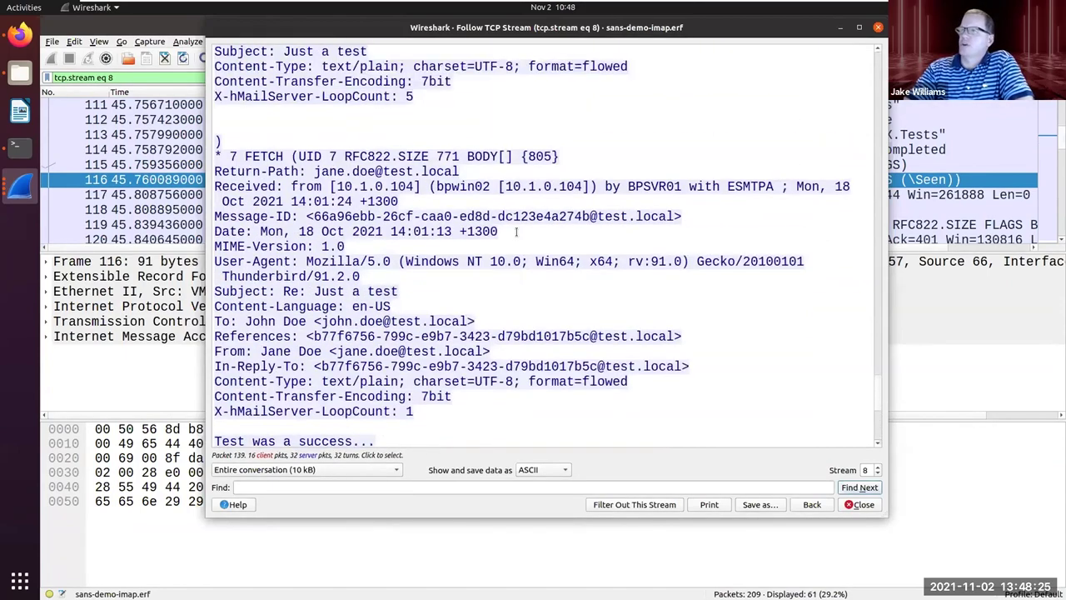
scroll(517, 234, "up", 8)
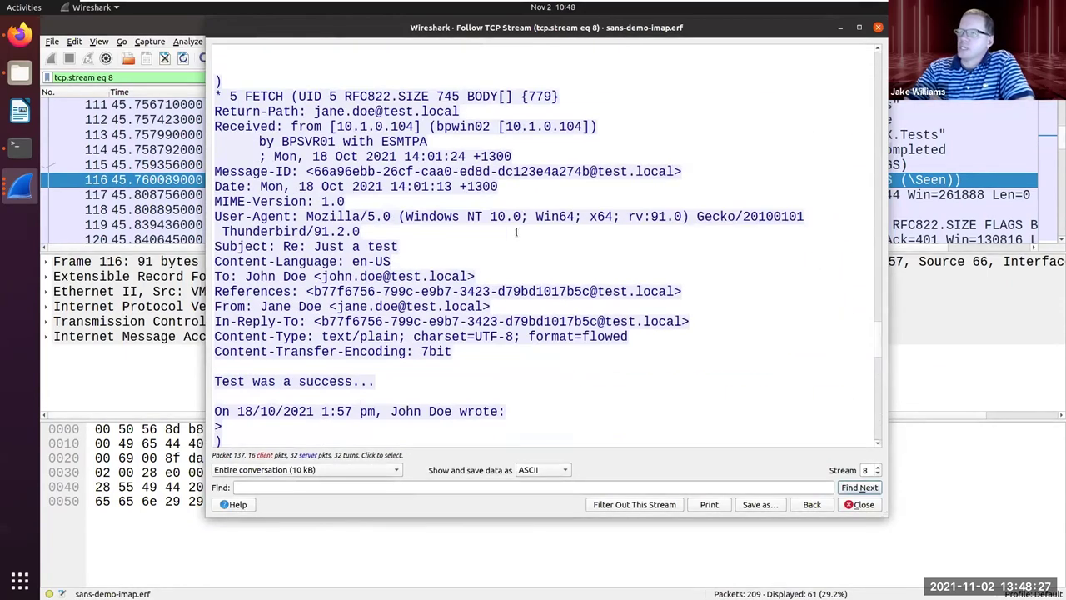
Step: Select the 'Test was a success' line in the stream text
triple_click(308, 374)
scroll(340, 341, "up", 4)
scroll(371, 309, "up", 13)
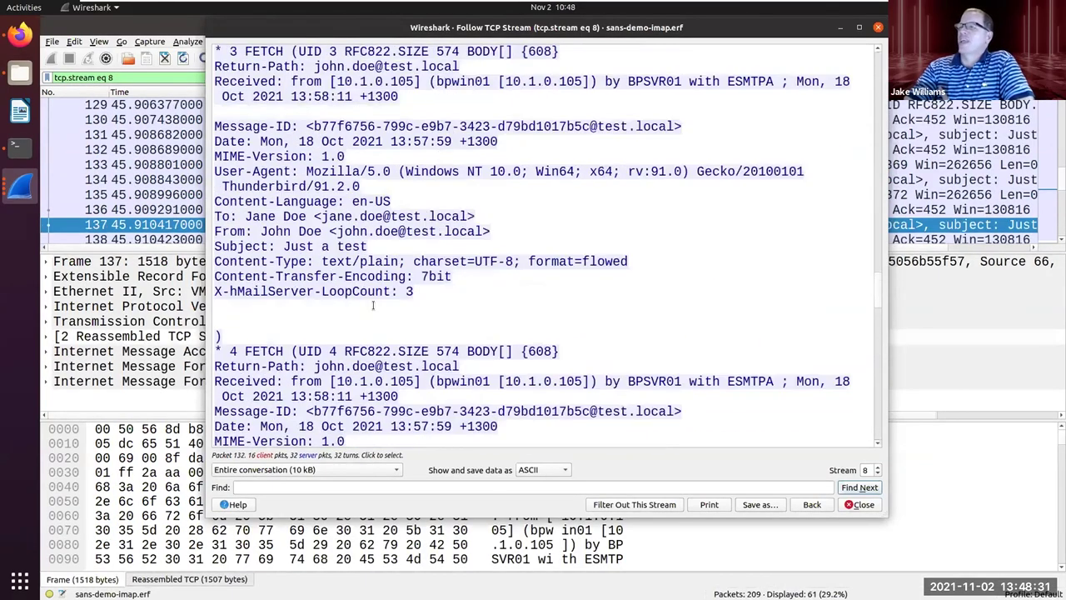
scroll(374, 302, "up", 15)
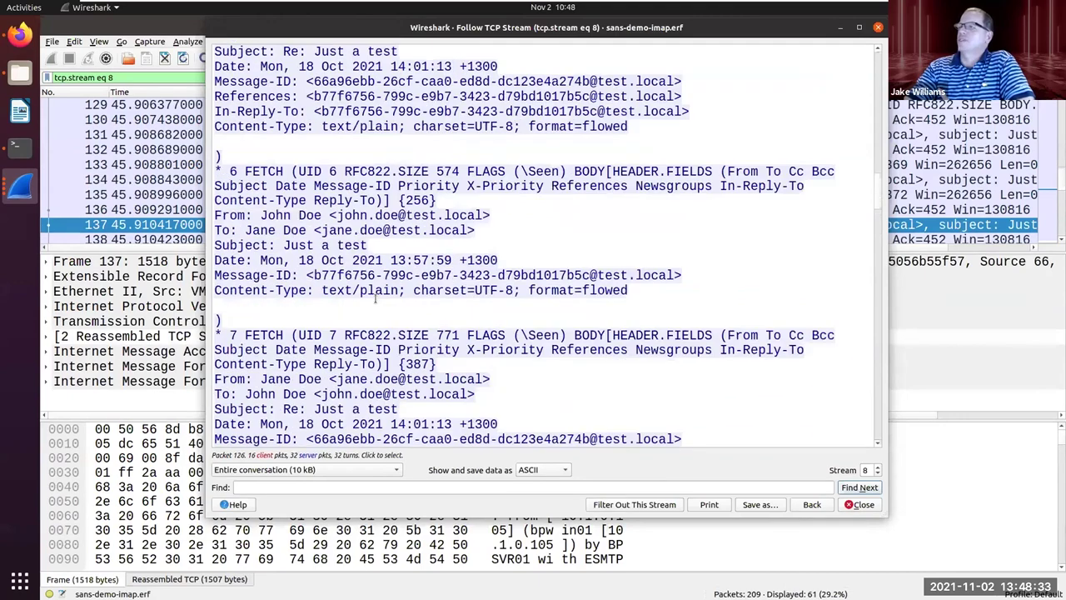
scroll(377, 298, "down", 2)
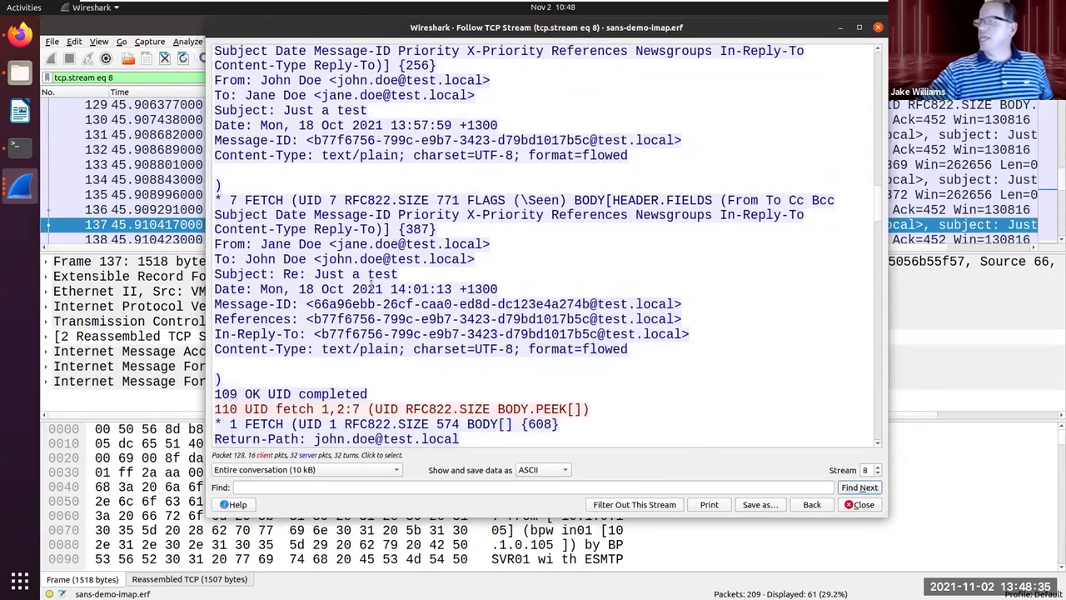
scroll(397, 312, "down", 2)
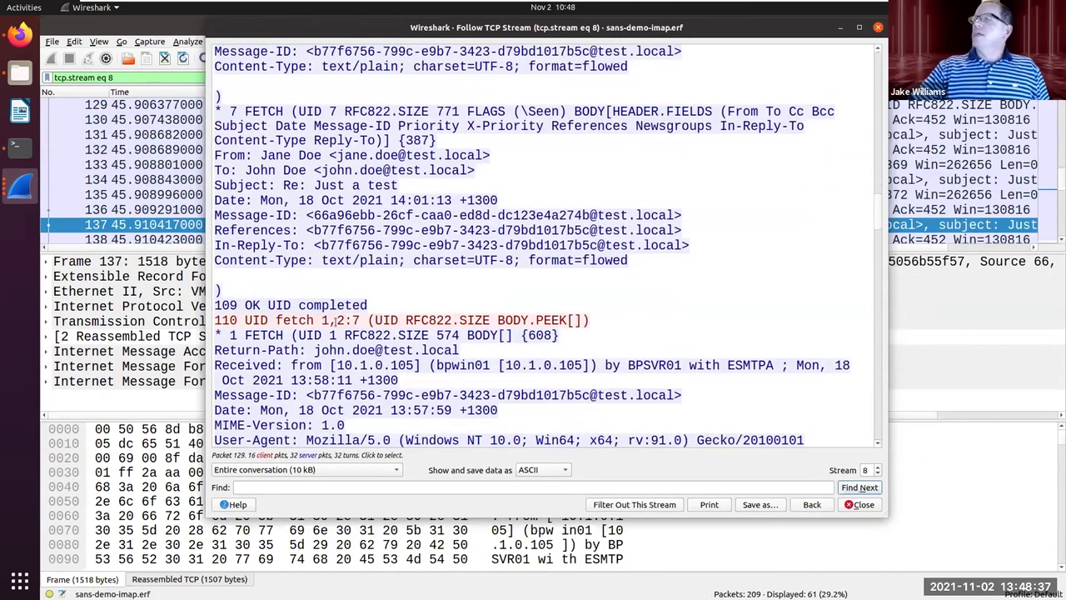
Step: Mark the 2:7 range and BODY.PEEK[]) in the UID fetch line, then close the stream
left_click(326, 320)
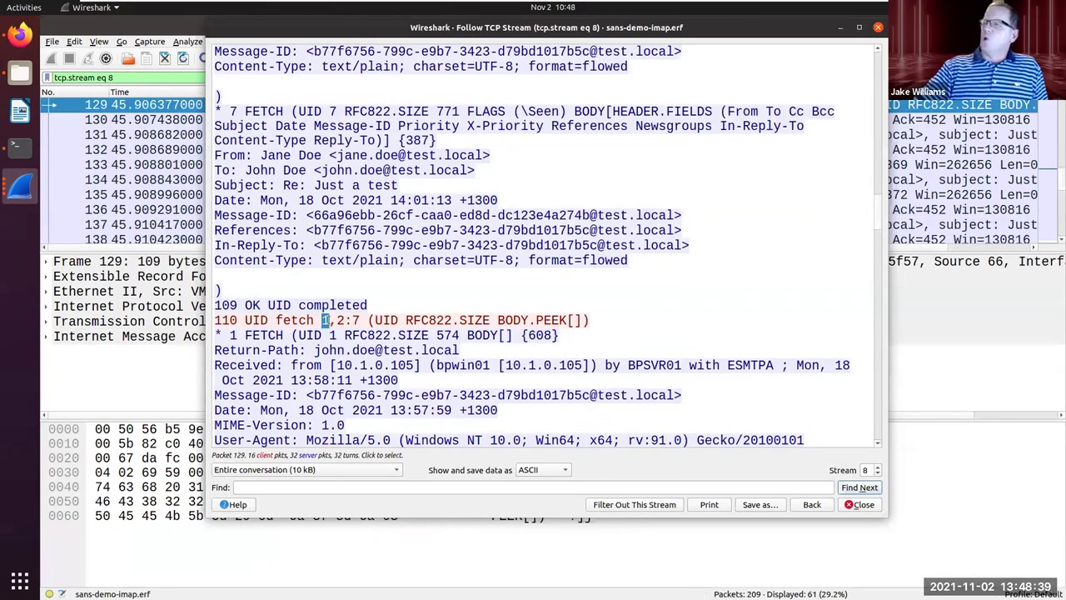
left_click_drag(337, 320, 361, 321)
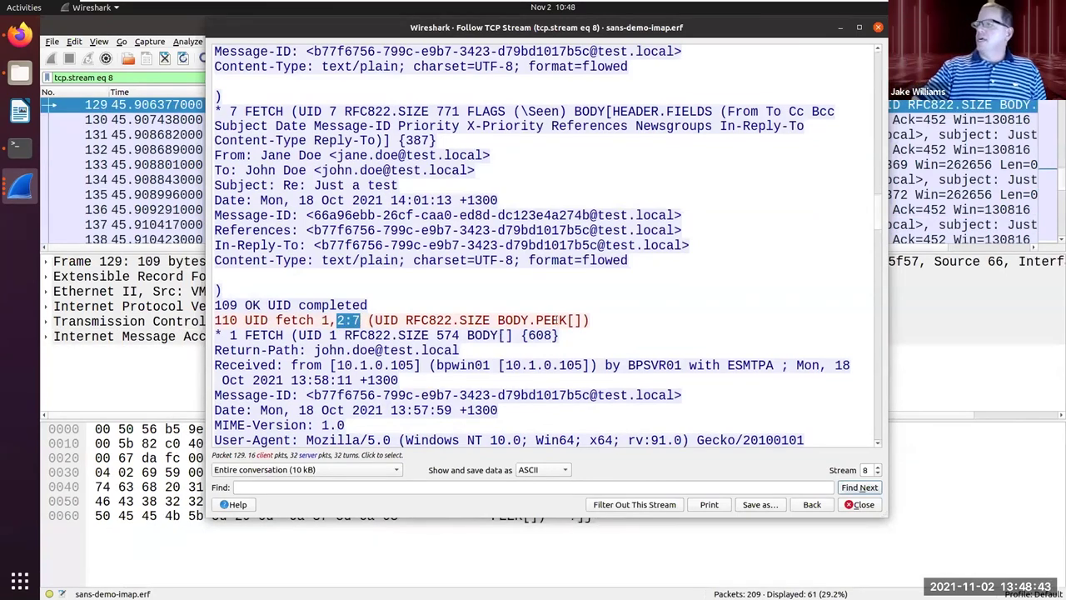
triple_click(554, 320)
left_click(556, 320)
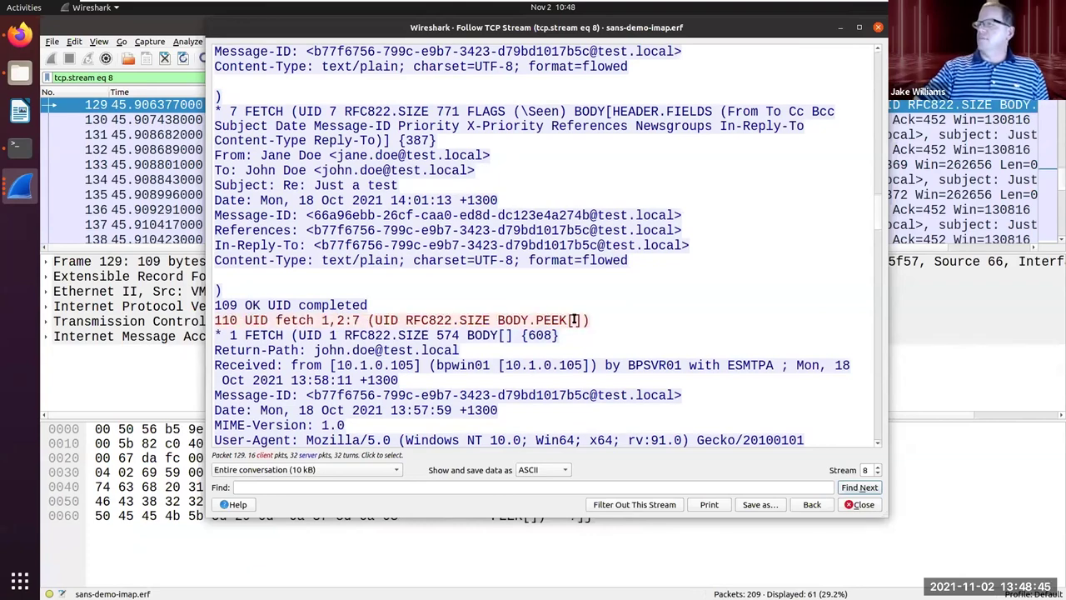
left_click_drag(497, 320, 593, 320)
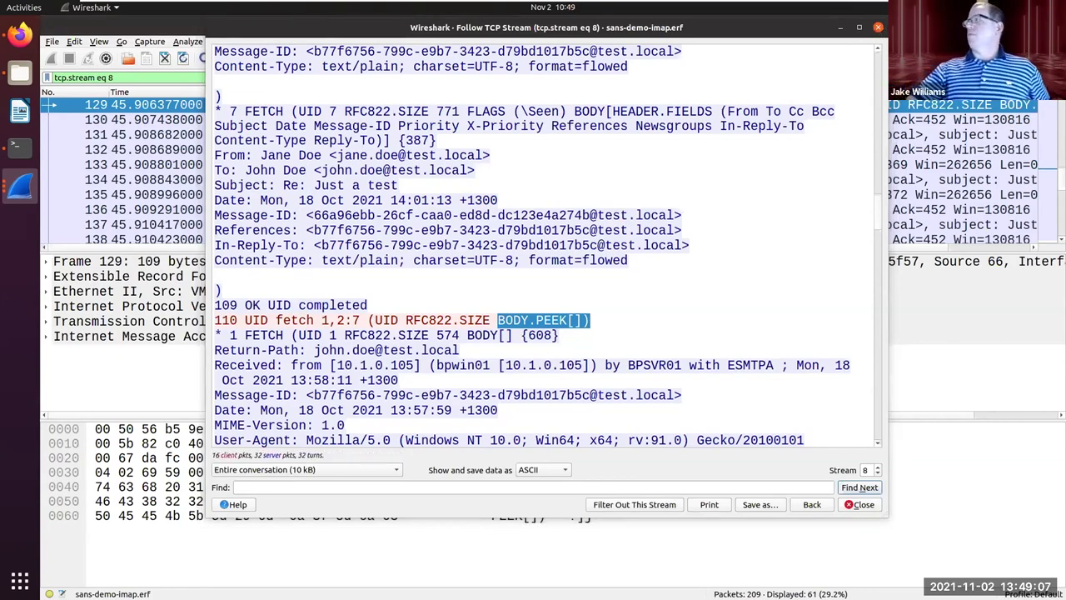
left_click(878, 28)
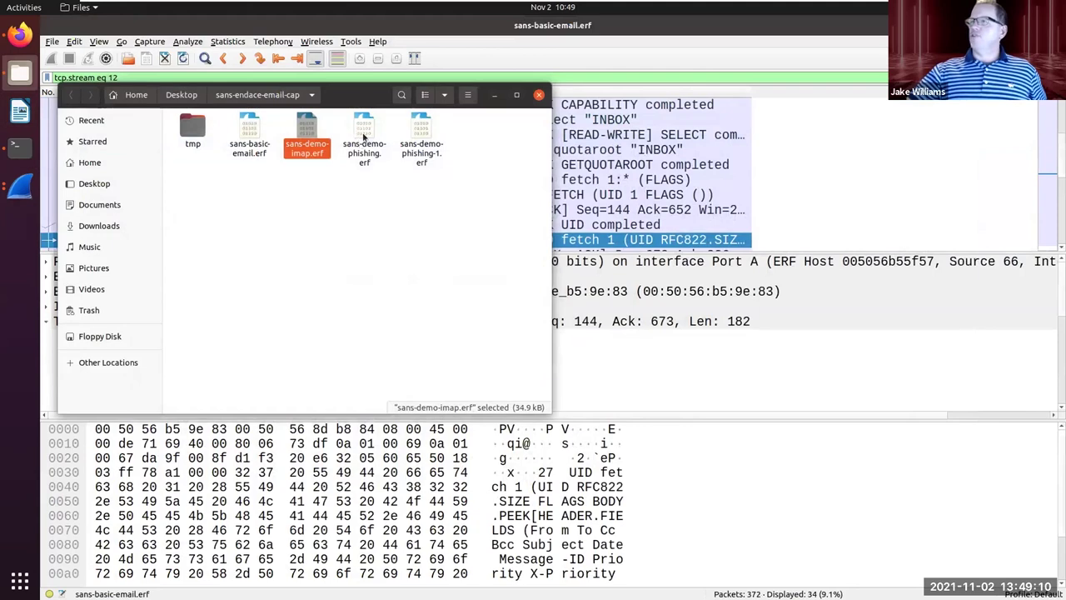
Step: Load sans-demo-phishing-1.erf from the sans-endace-email-cap folder into Wireshark
left_click(413, 124)
double_click(412, 122)
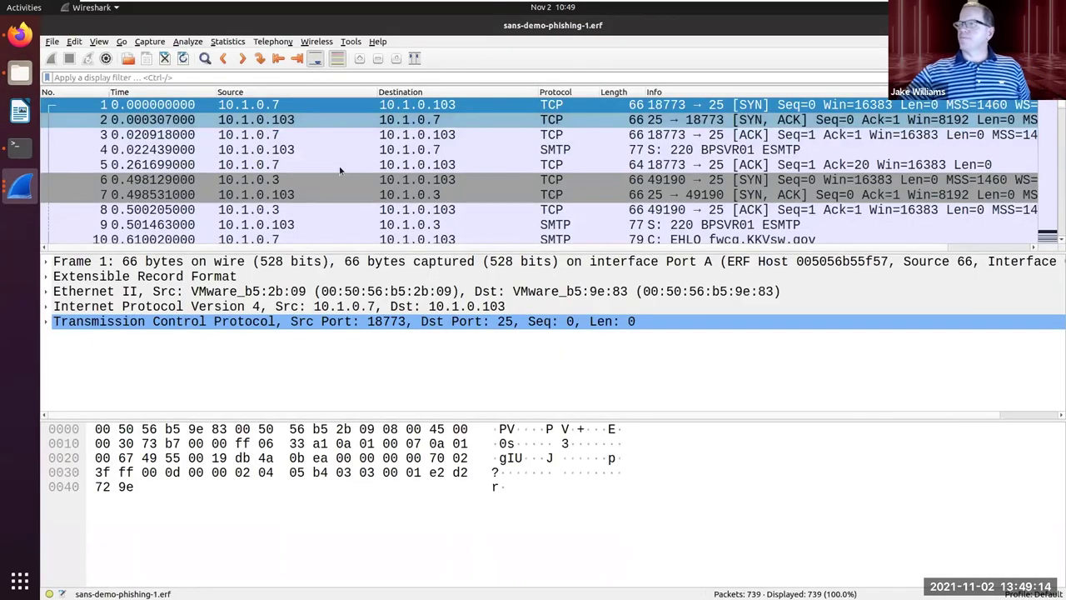
left_click(214, 44)
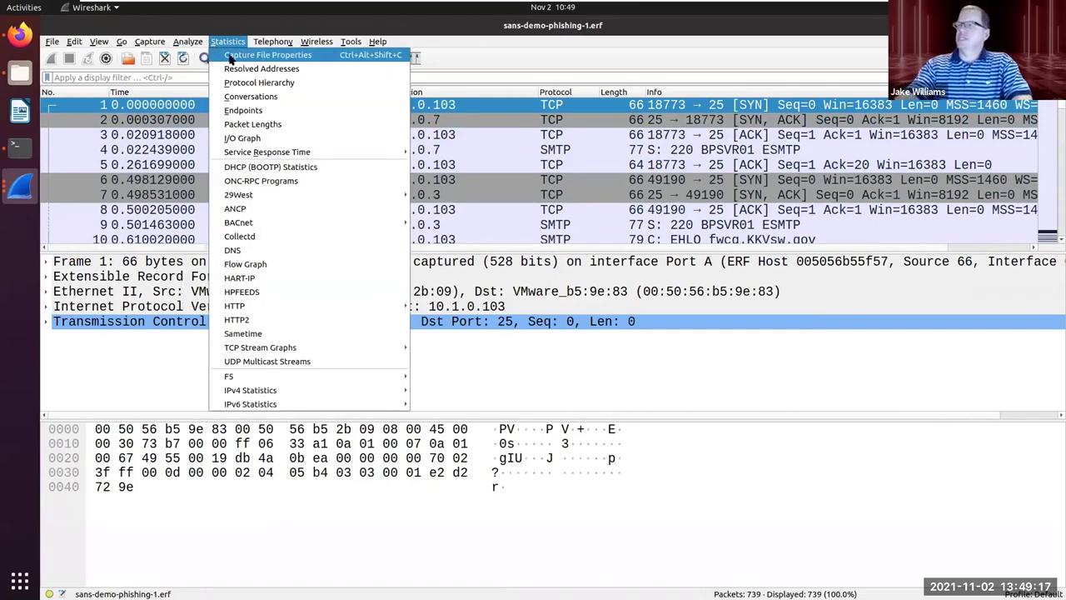
Step: Filter to the TCP conversation 10.1.0.3:49190 ↔ 10.1.0.103:25 (A↔B) from Conversations
left_click(261, 100)
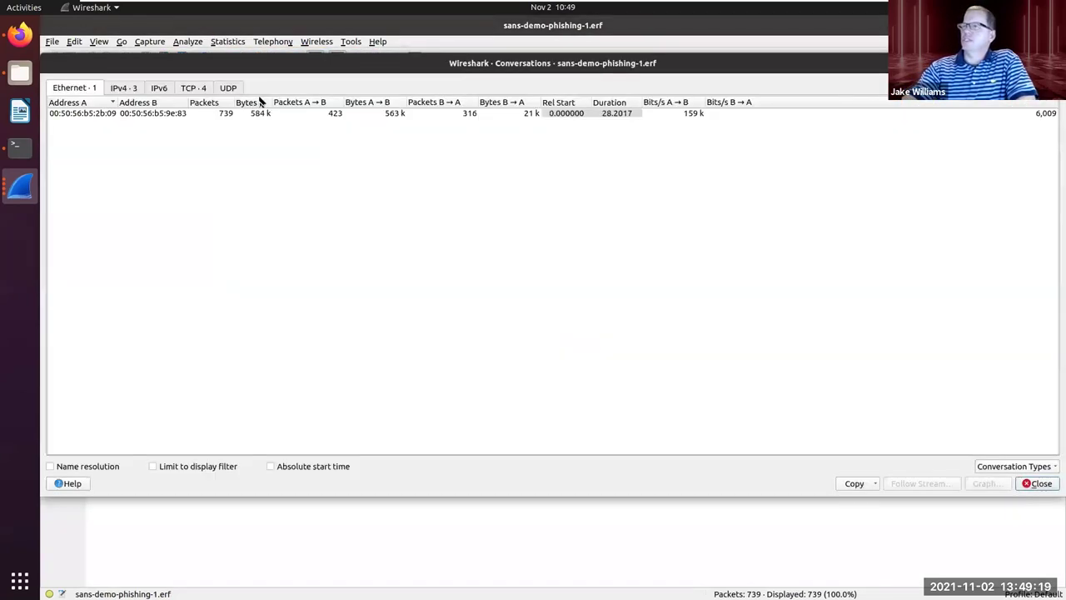
left_click(189, 87)
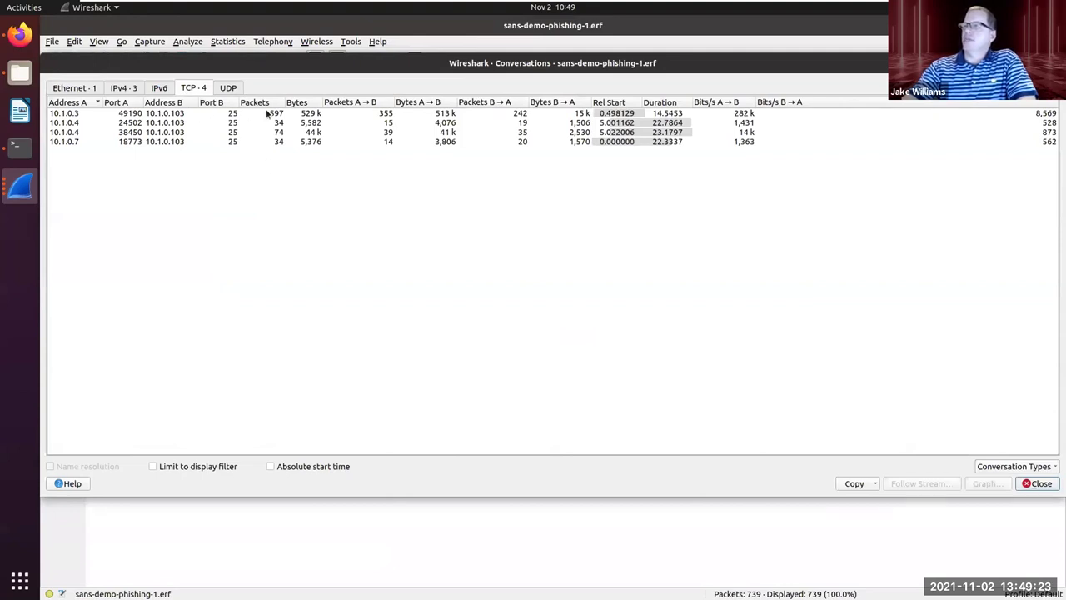
left_click(318, 113)
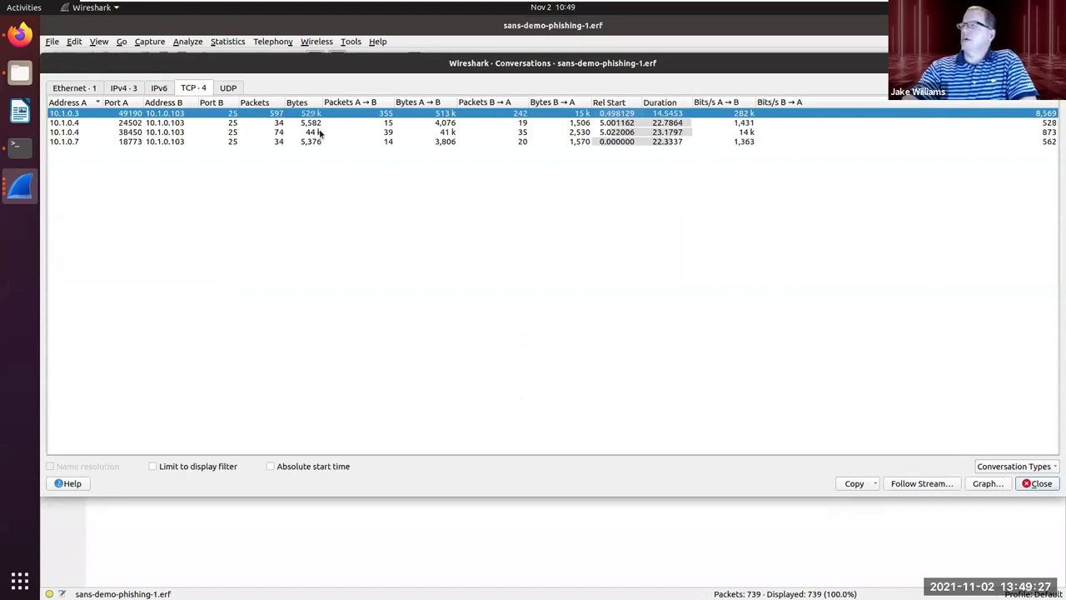
left_click(320, 133)
left_click(313, 114)
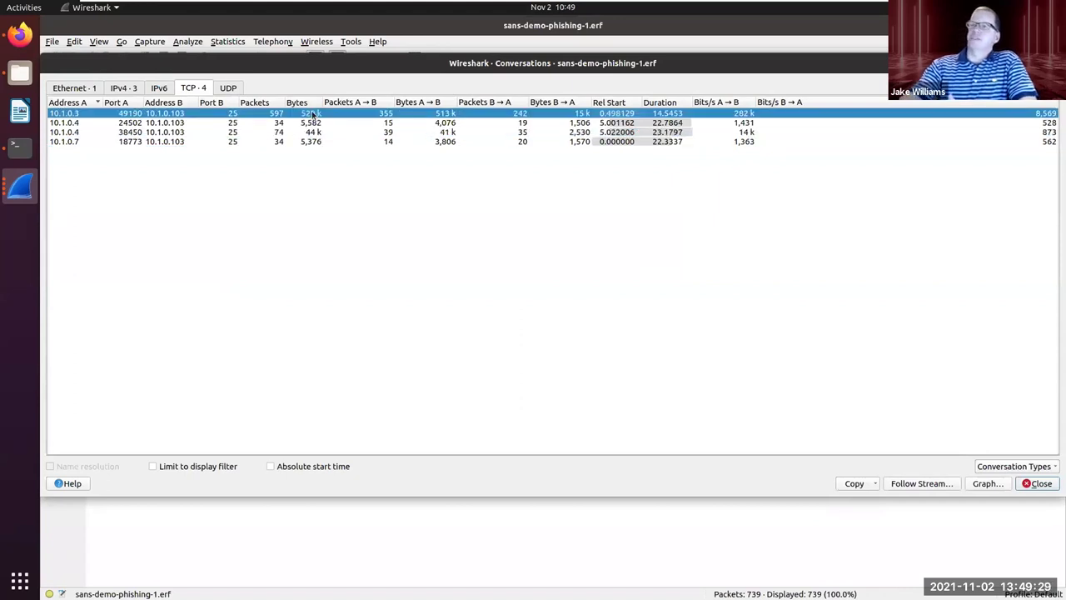
right_click(312, 113)
mouse_move(367, 118)
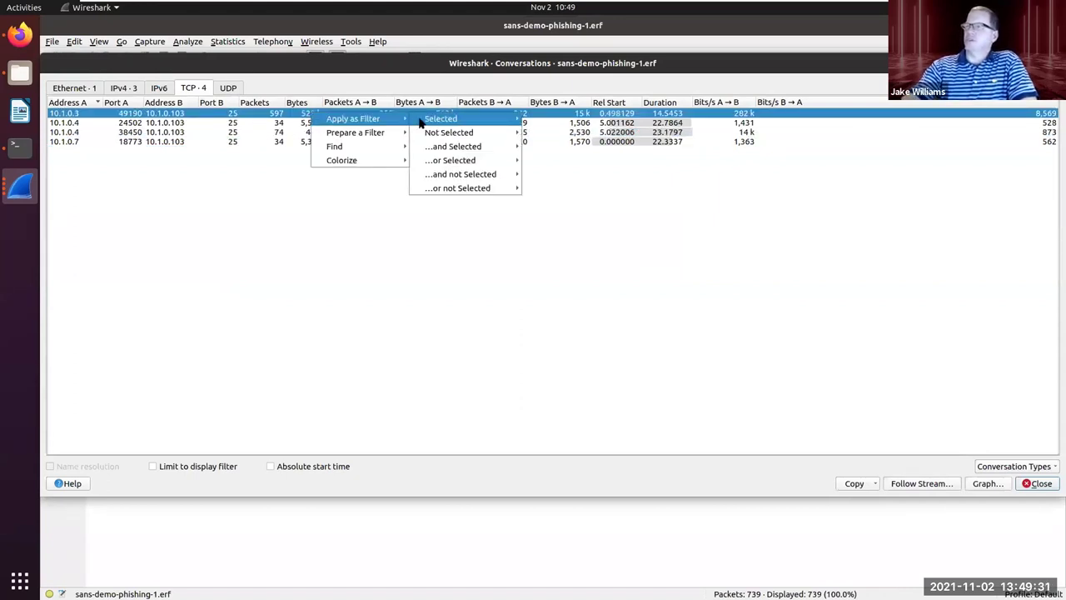
mouse_move(421, 122)
left_click(535, 122)
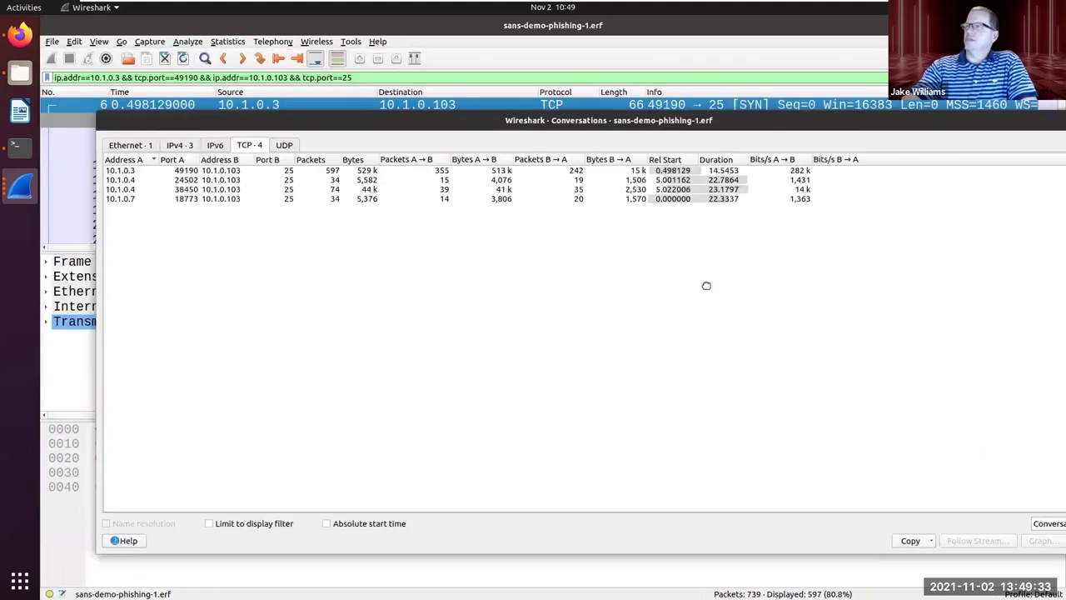
Step: Follow the TCP stream of packet 9, the SMTP server greeting
left_click(350, 152)
right_click(350, 152)
mouse_move(511, 321)
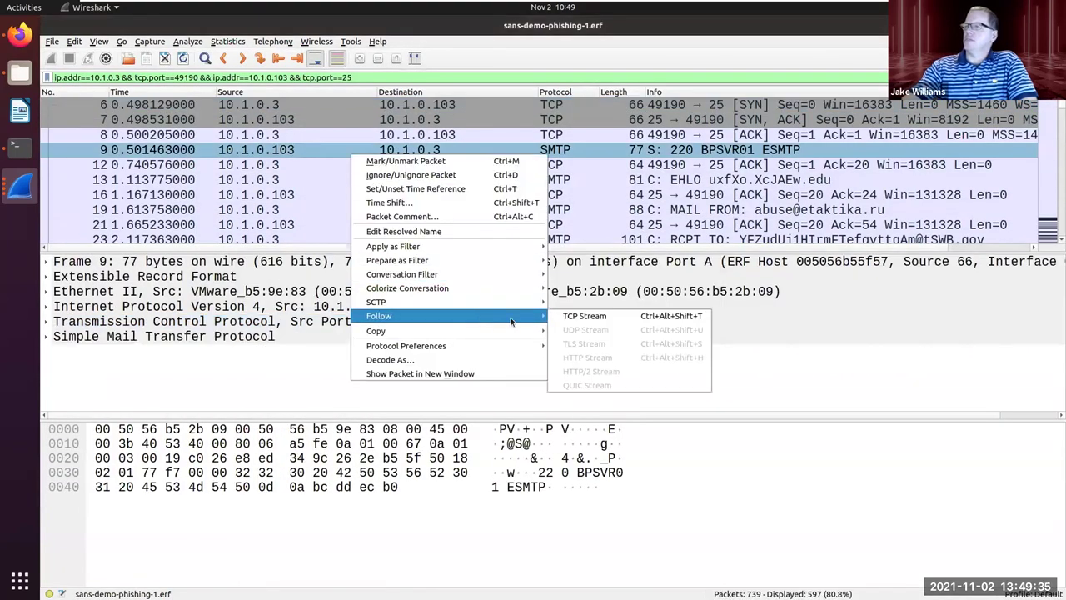
left_click(571, 319)
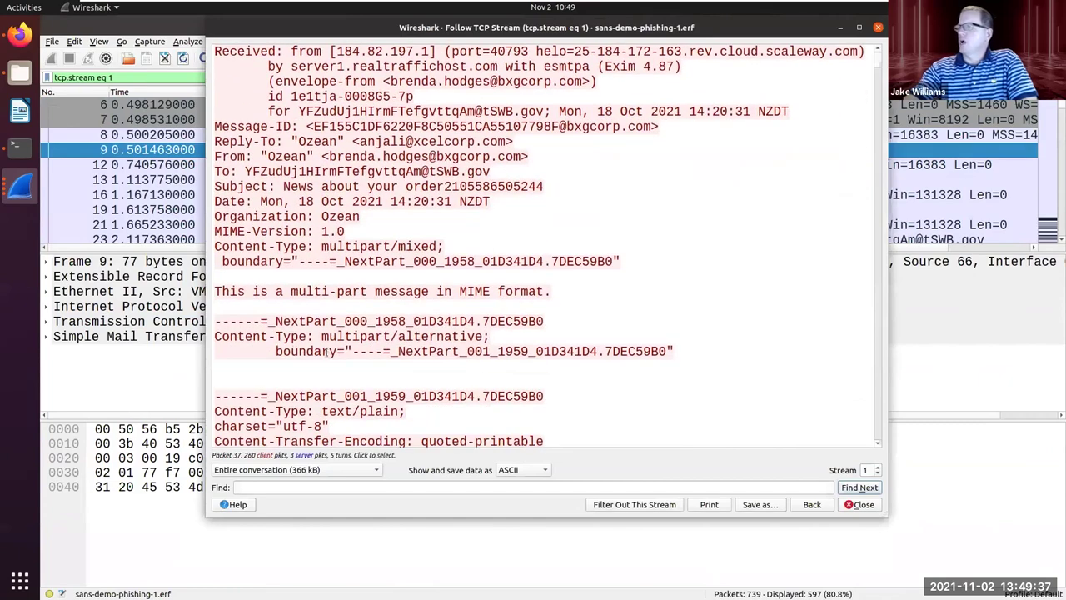
scroll(377, 278, "down", 2)
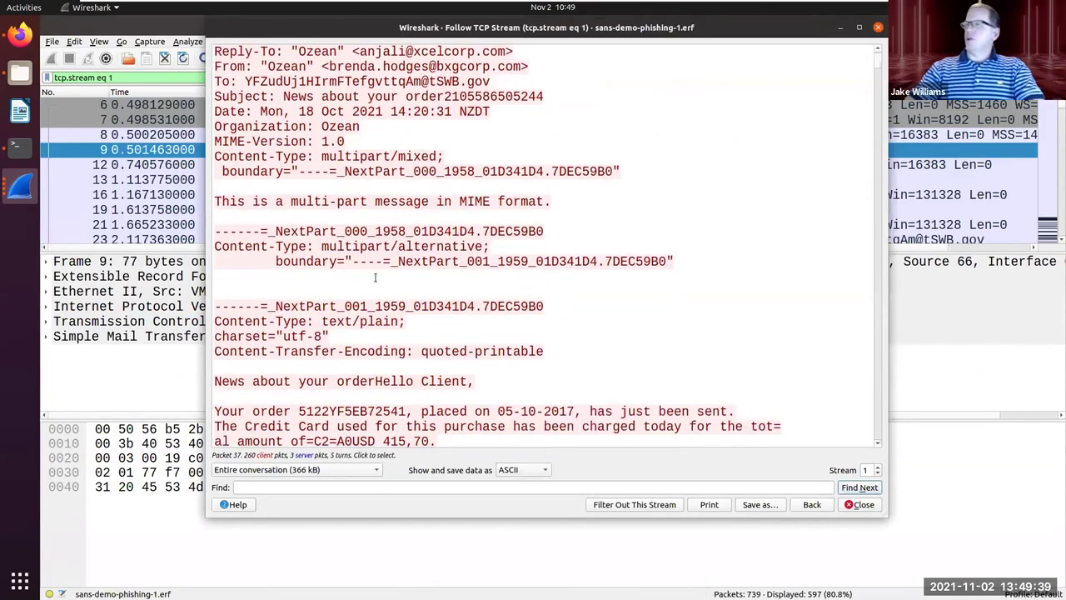
scroll(375, 278, "down", 2)
scroll(375, 278, "up", 2)
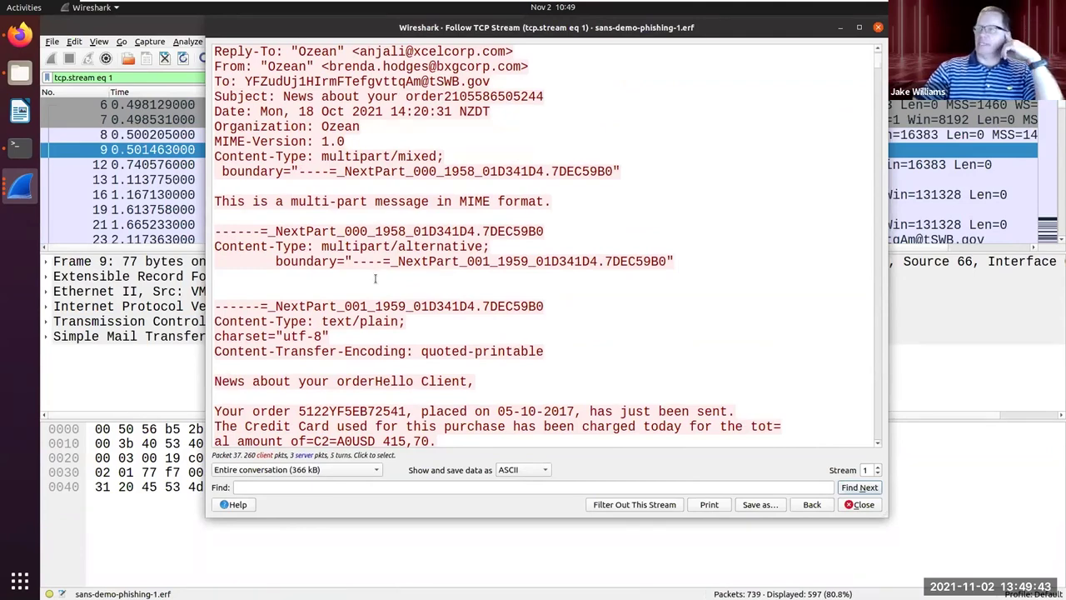
Step: Highlight the outer MIME boundary, the text/plain Content-Type line and the inner boundary line
left_click(243, 246)
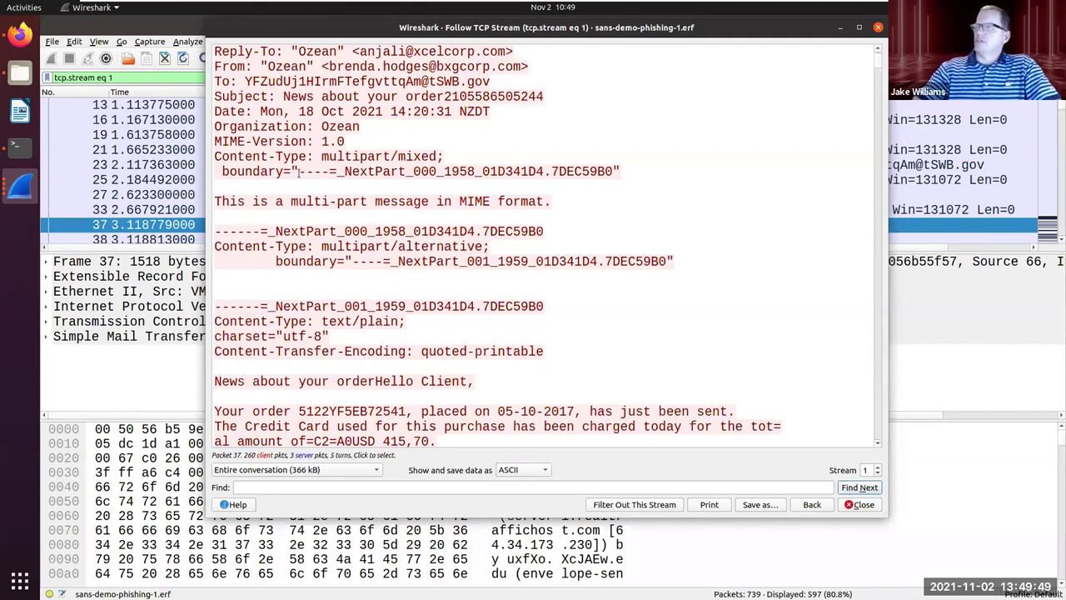
left_click_drag(298, 171, 612, 171)
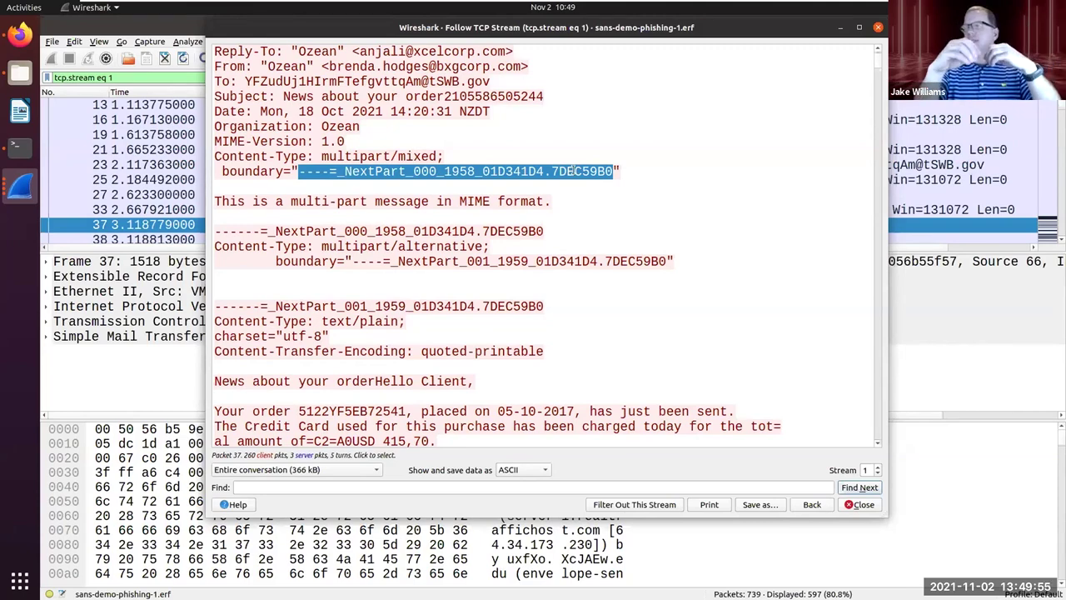
scroll(308, 277, "down", 1)
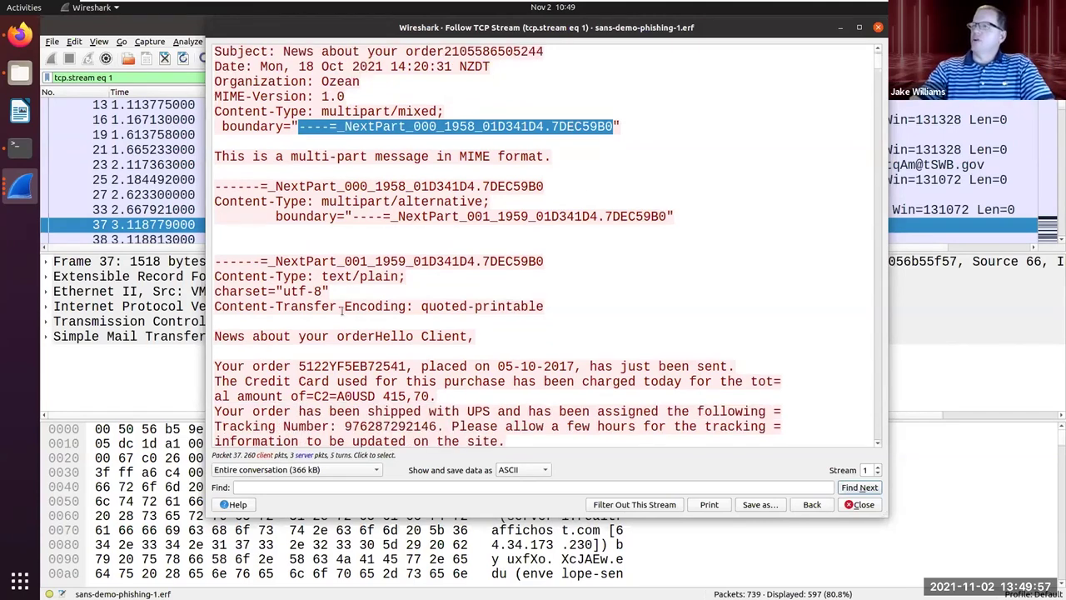
triple_click(309, 277)
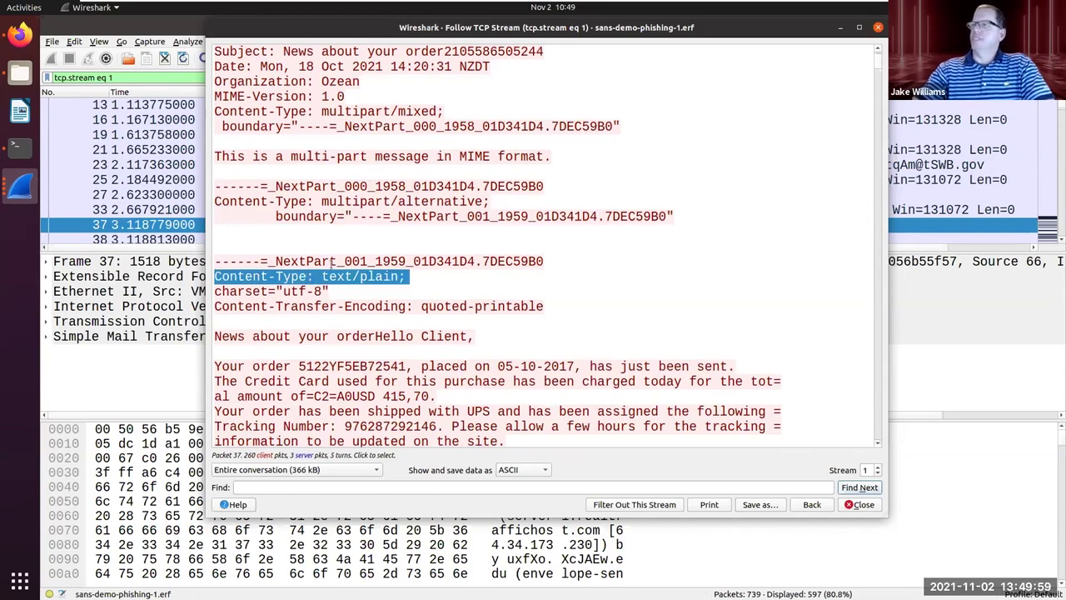
triple_click(319, 261)
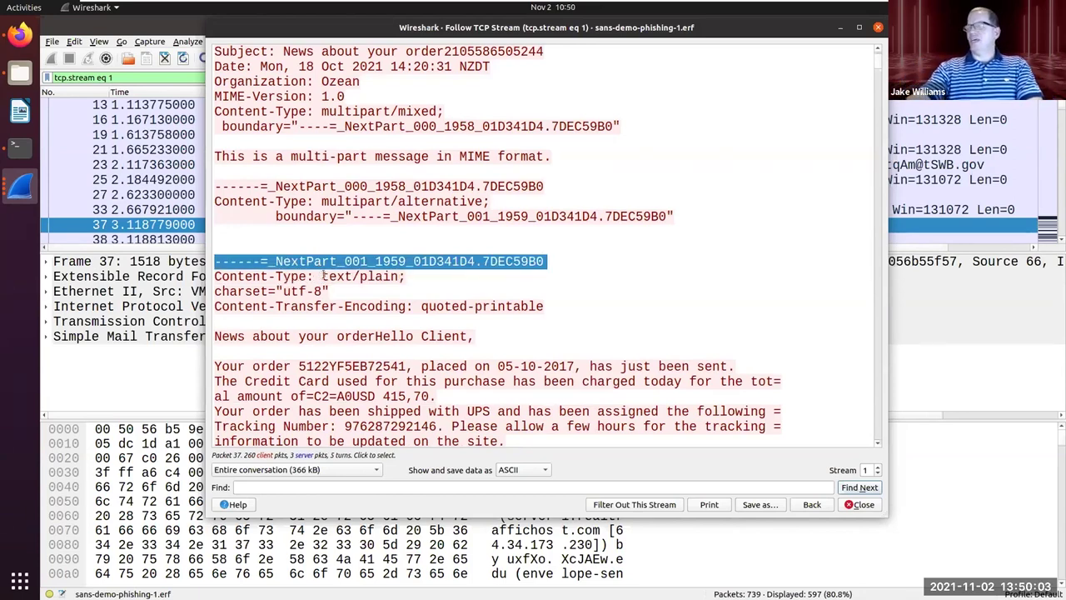
scroll(325, 261, "down", 5)
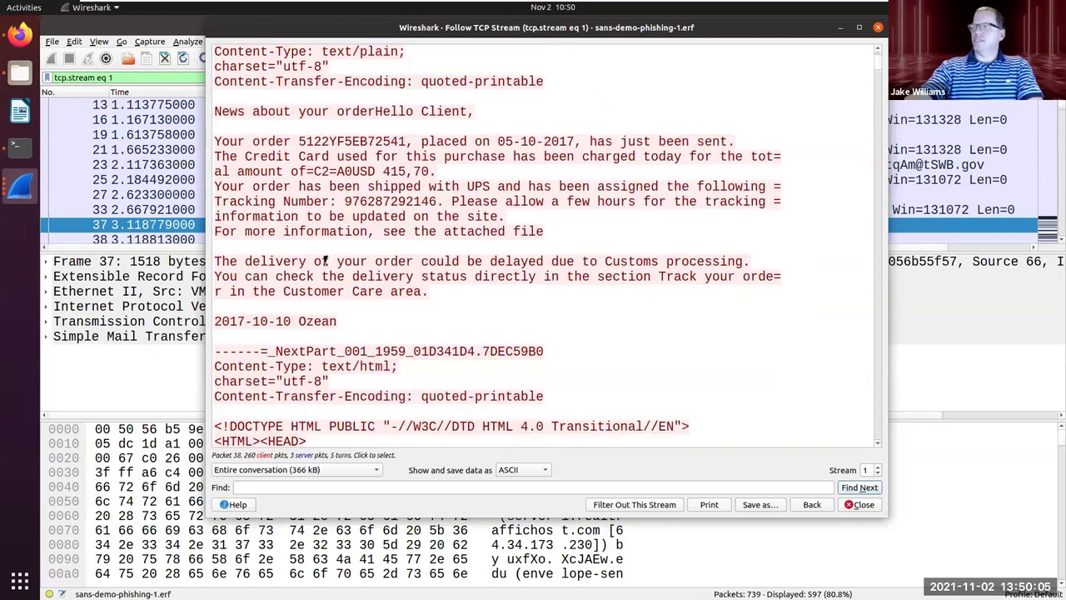
Step: Highlight the shipment tracking number and the credit card charge sentence in the email body
scroll(325, 260, "down", 4)
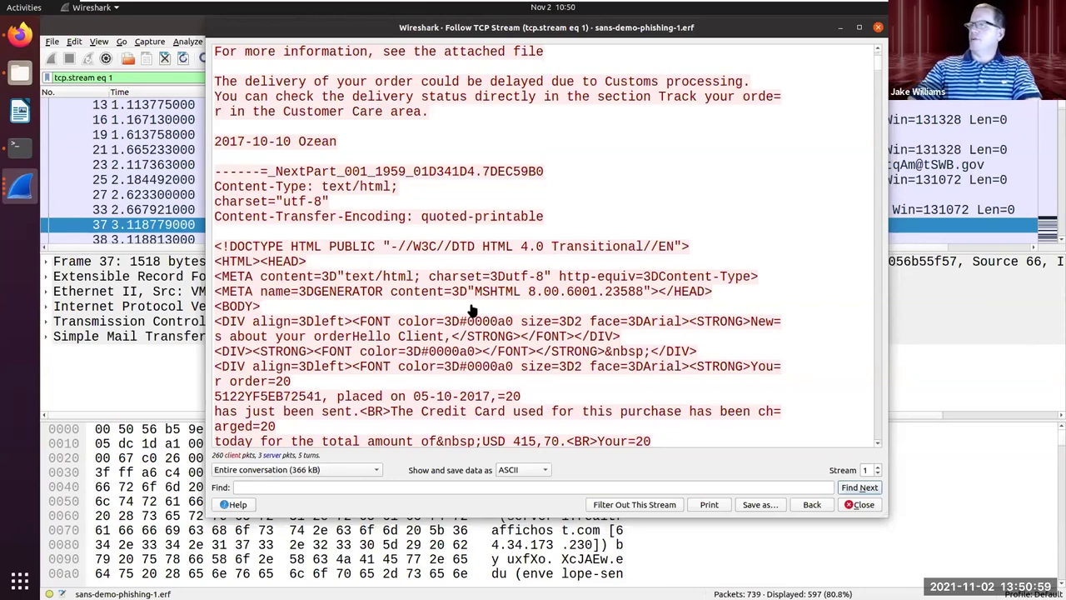
scroll(451, 229, "up", 5)
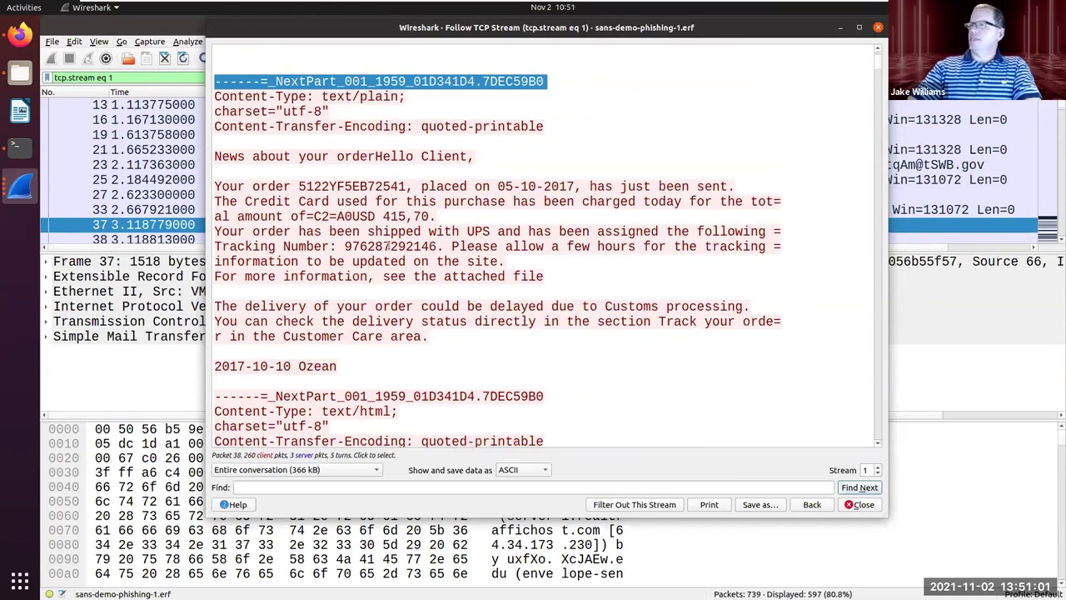
double_click(387, 245)
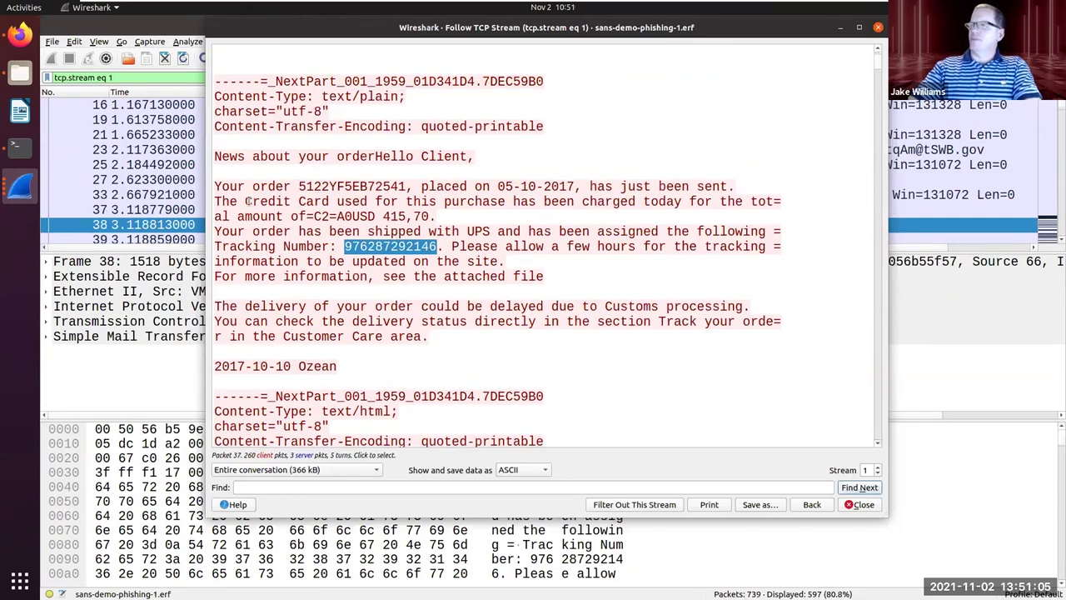
left_click_drag(247, 201, 432, 214)
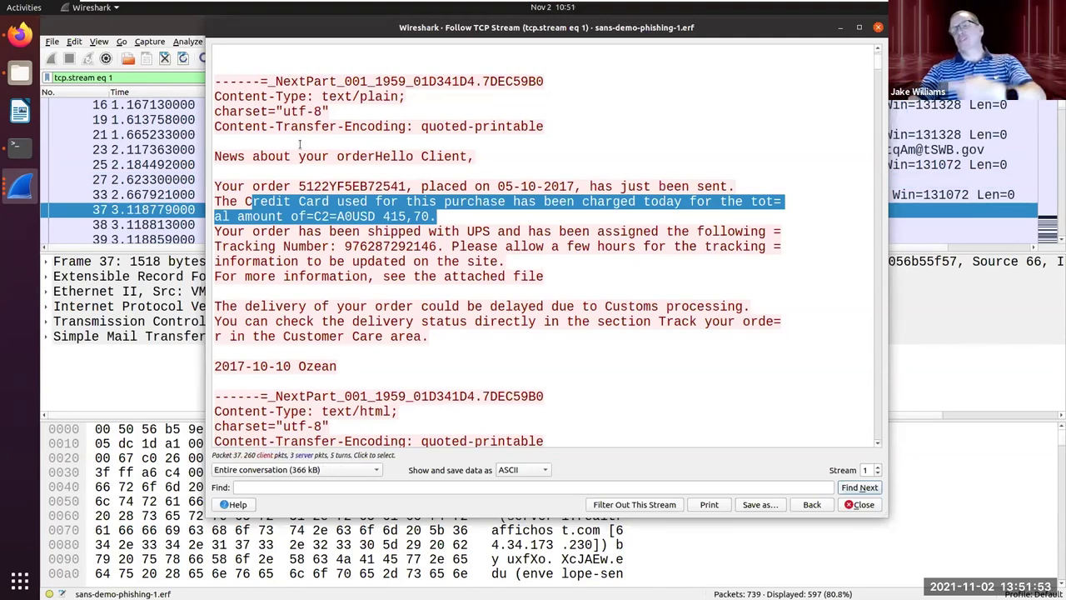
left_click(426, 269)
Step: Scroll down to the base64 'Copy document.doc' attachment block
scroll(425, 267, "down", 4)
scroll(392, 158, "up", 1)
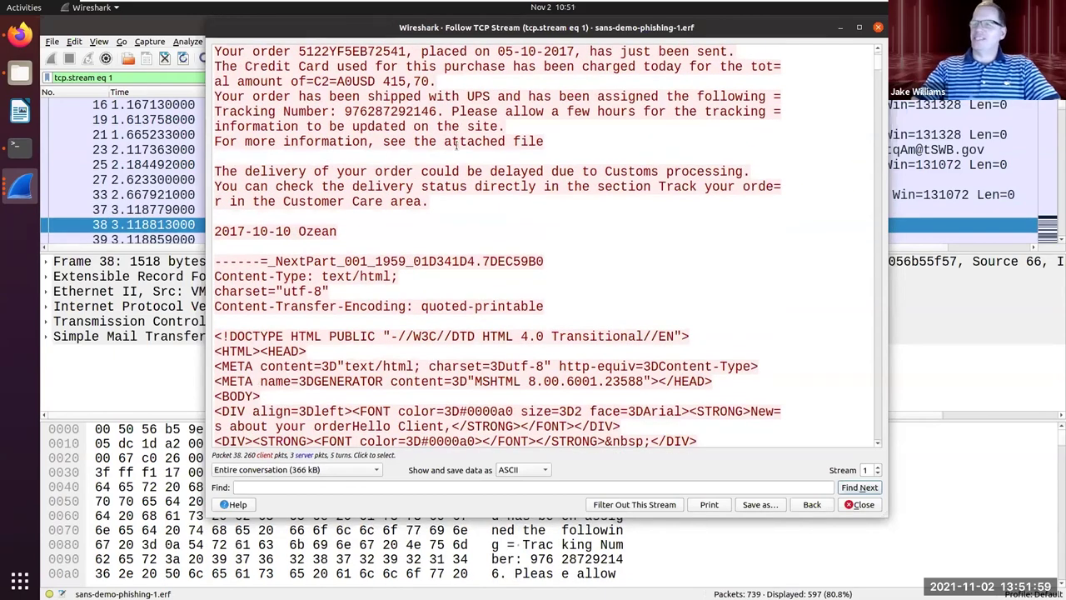
scroll(457, 143, "down", 6)
scroll(418, 190, "down", 3)
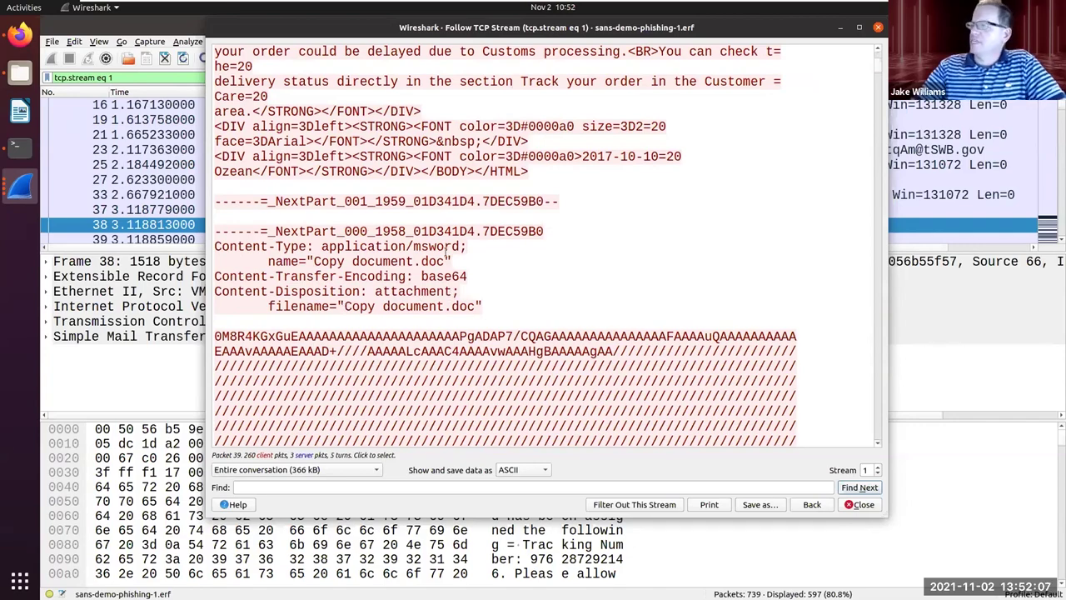
Step: Show only the client-to-server direction, 10.1.0.3:49190 → 10.1.0.103:25
scroll(453, 307, "down", 15)
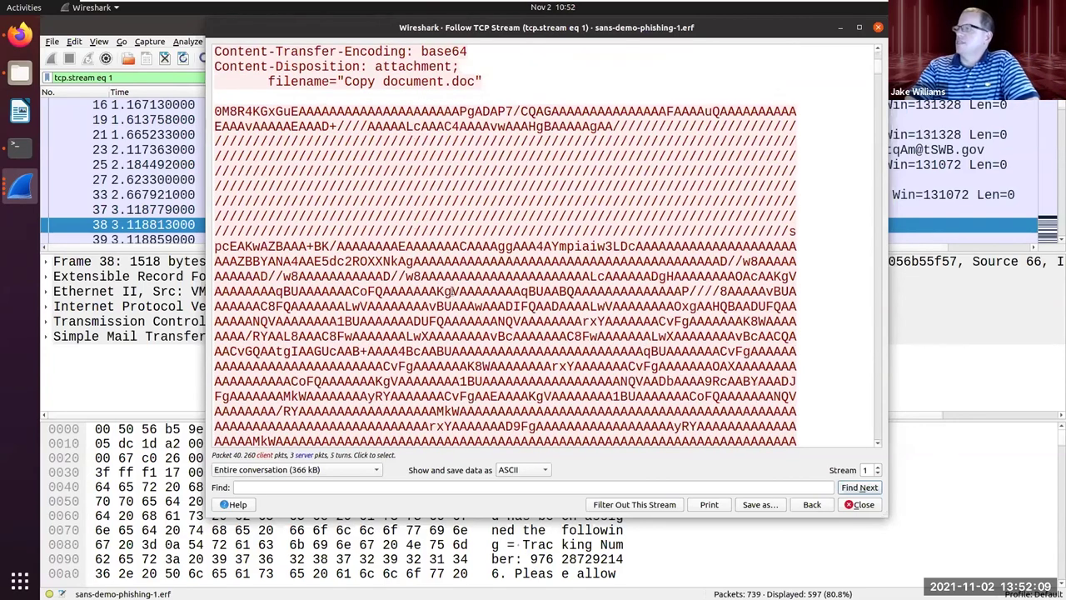
scroll(447, 283, "down", 2)
scroll(442, 279, "up", 7)
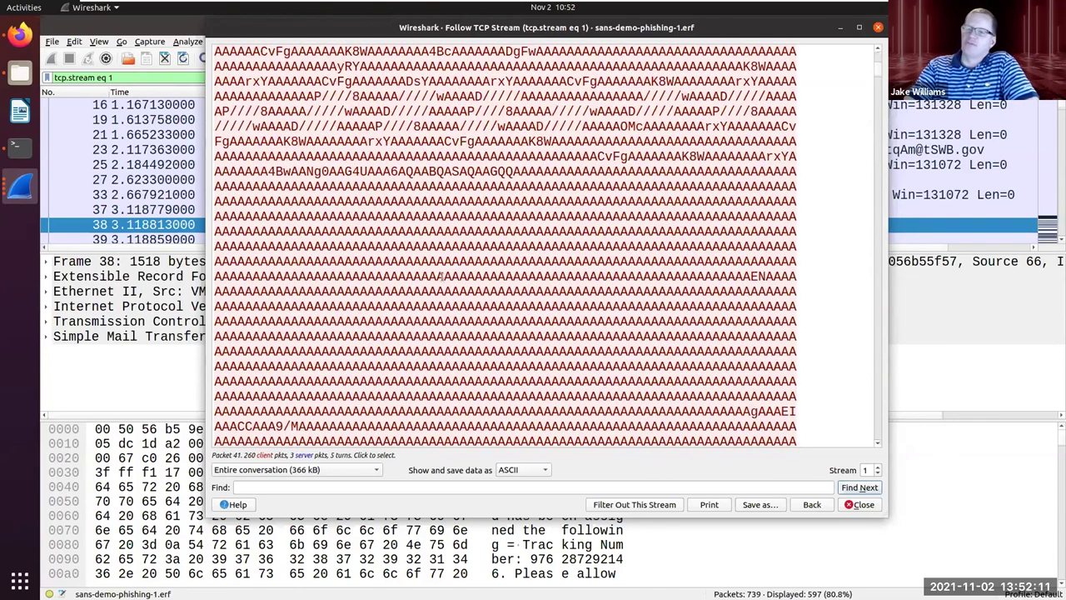
scroll(439, 274, "up", 3)
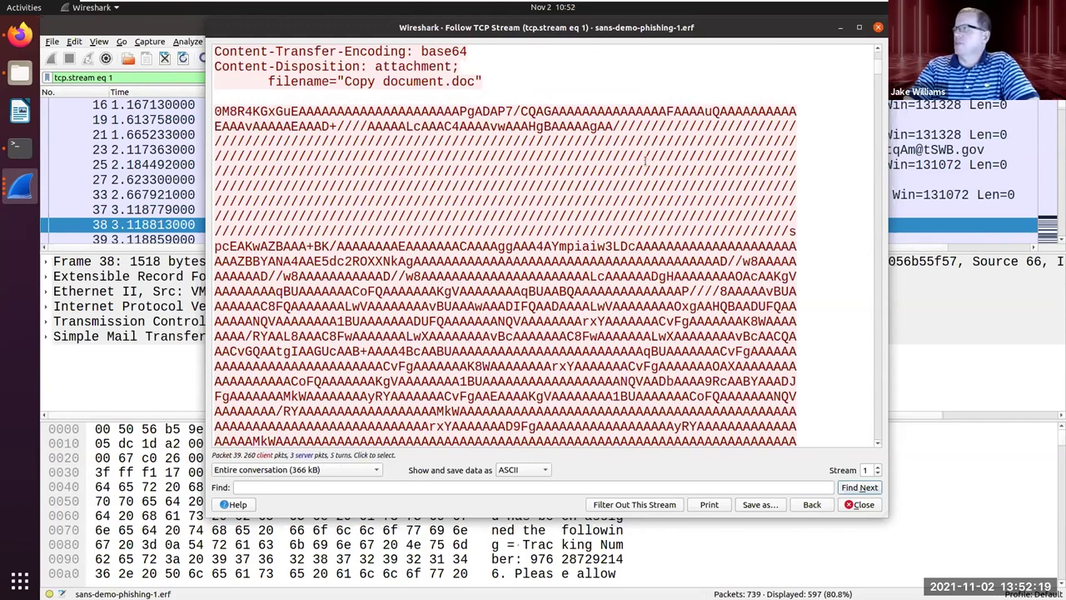
left_click(317, 470)
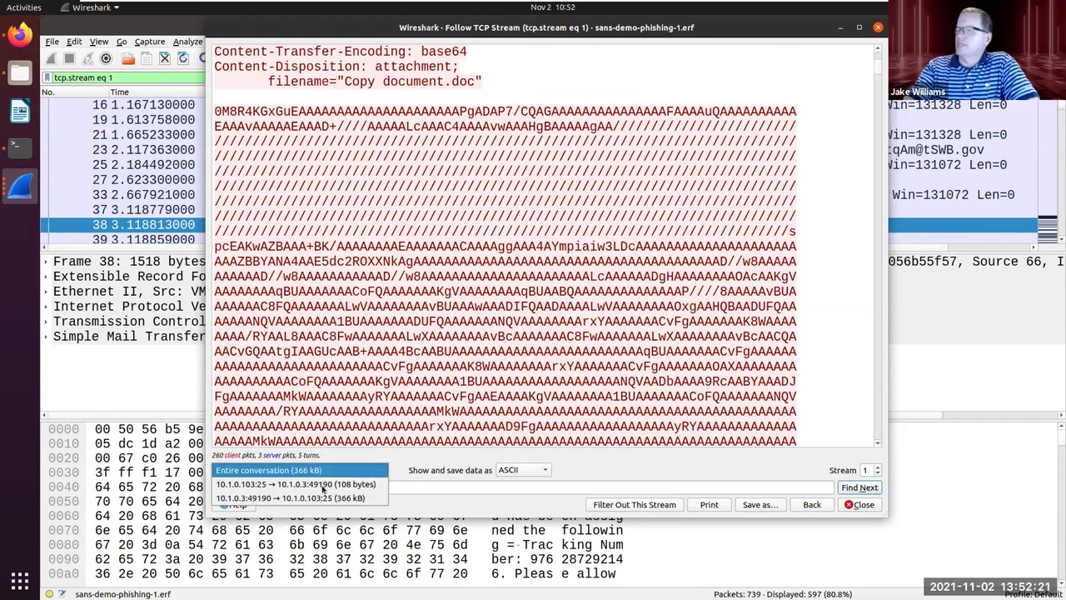
left_click(326, 499)
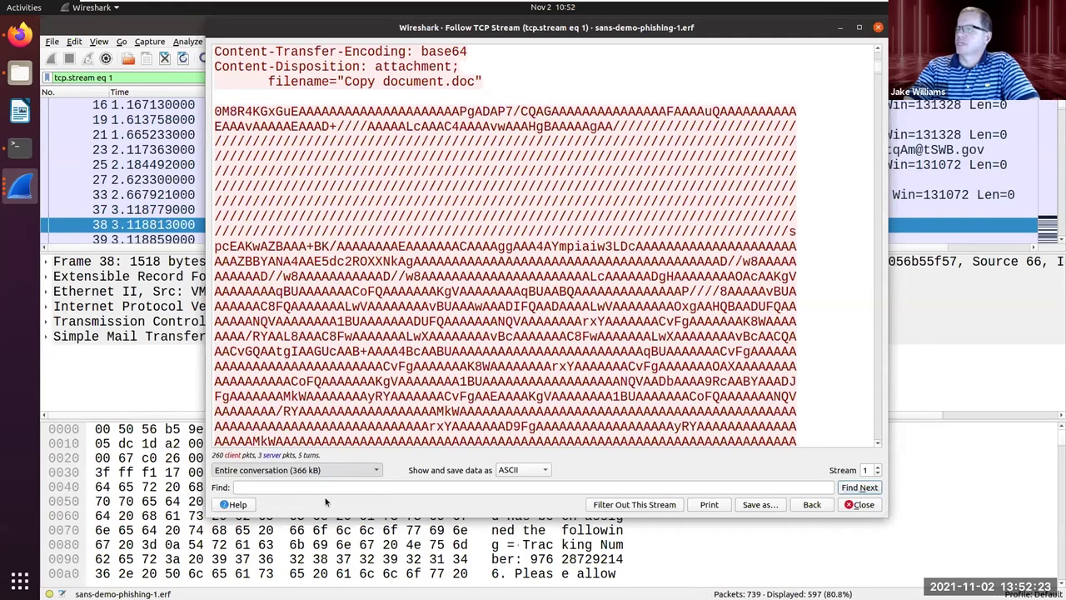
Step: Select the base64 attachment text in the client-side stream
scroll(377, 343, "down", 6)
scroll(377, 343, "down", 6)
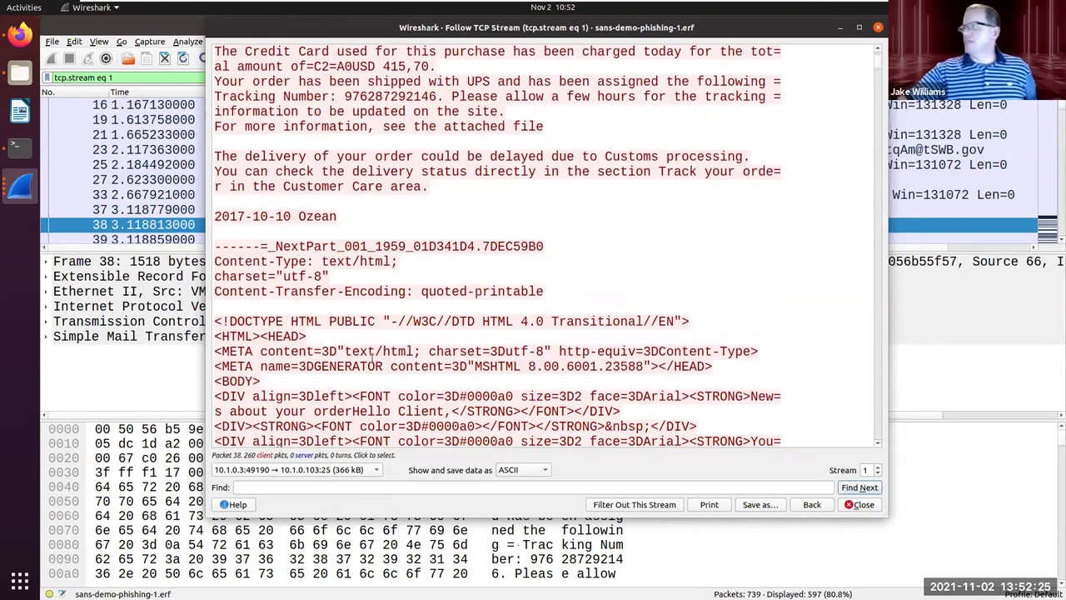
scroll(425, 344, "down", 6)
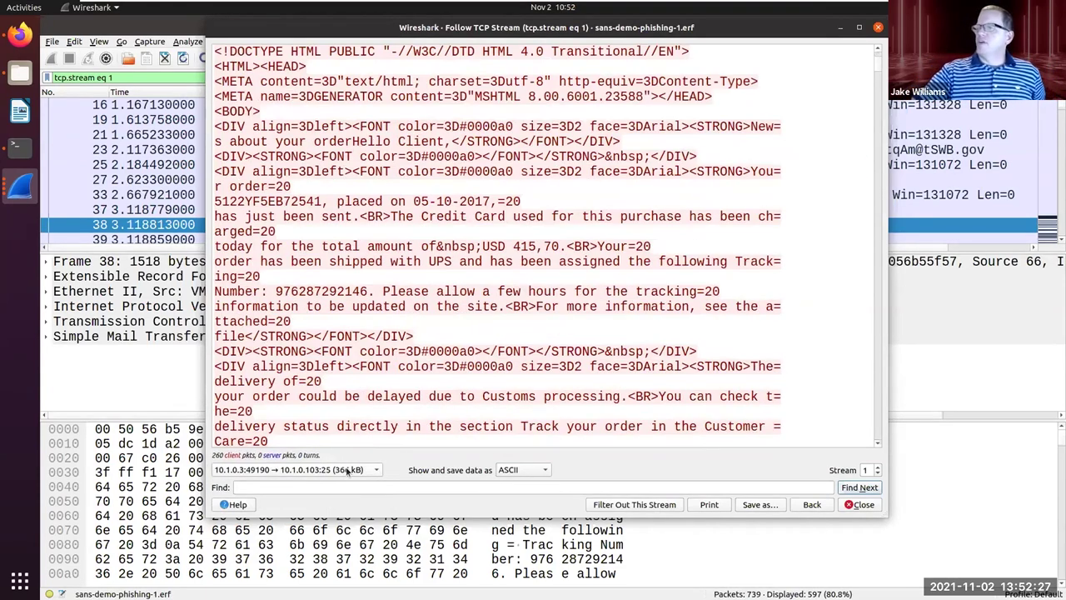
scroll(365, 194, "up", 10)
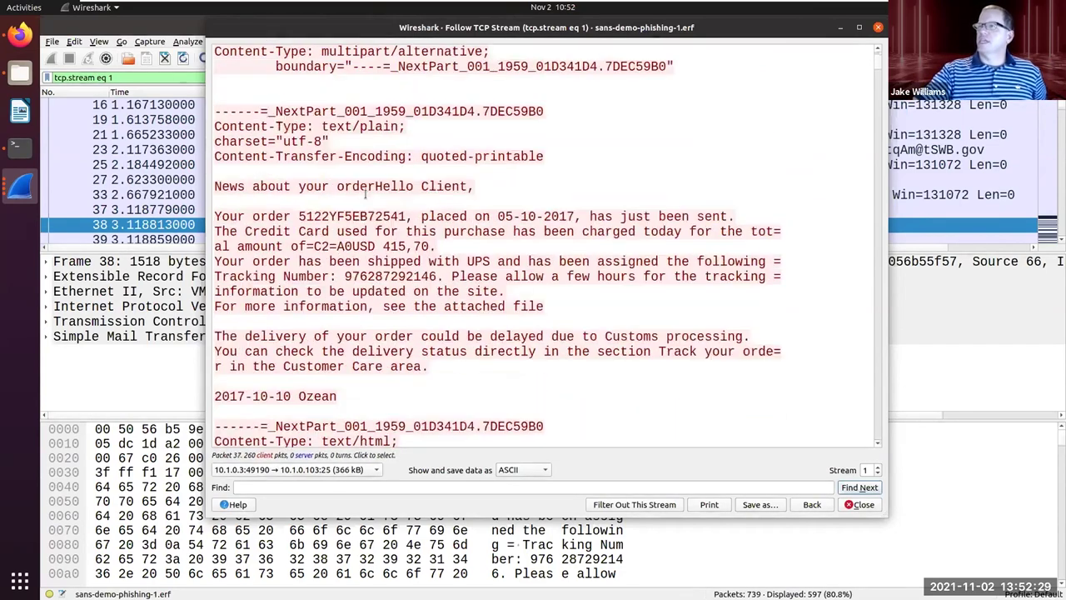
scroll(365, 195, "up", 9)
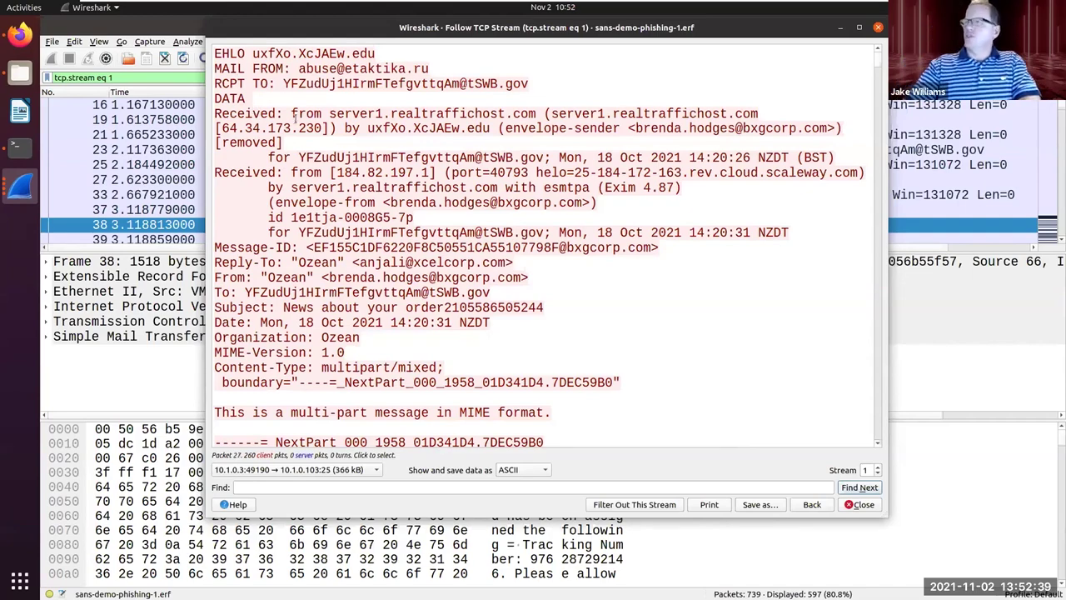
scroll(296, 133, "down", 7)
scroll(296, 141, "down", 3)
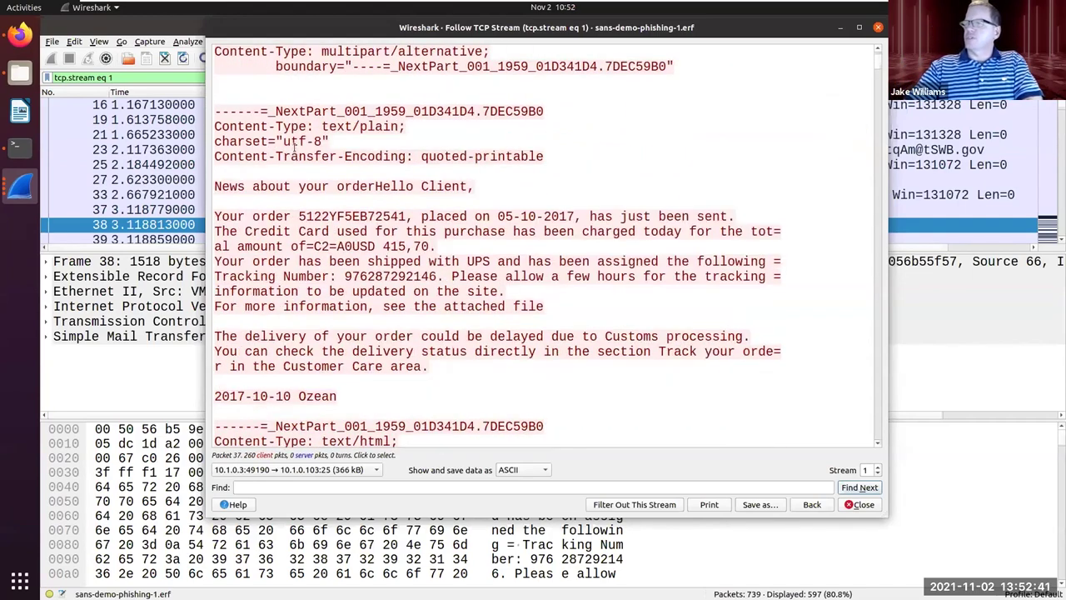
scroll(329, 354, "down", 2)
scroll(329, 354, "down", 15)
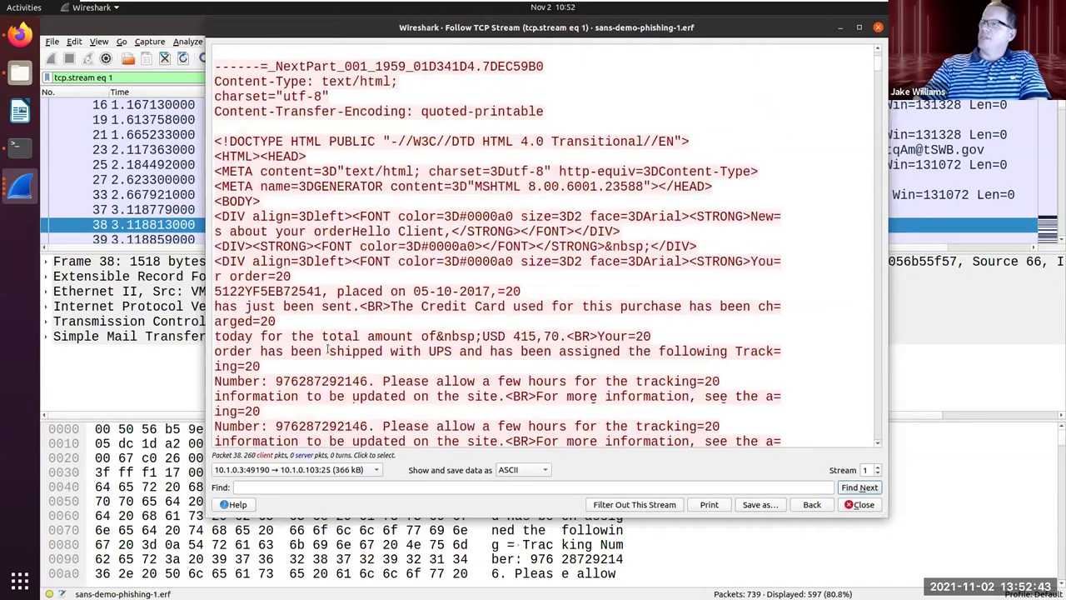
scroll(209, 167, "down", 3)
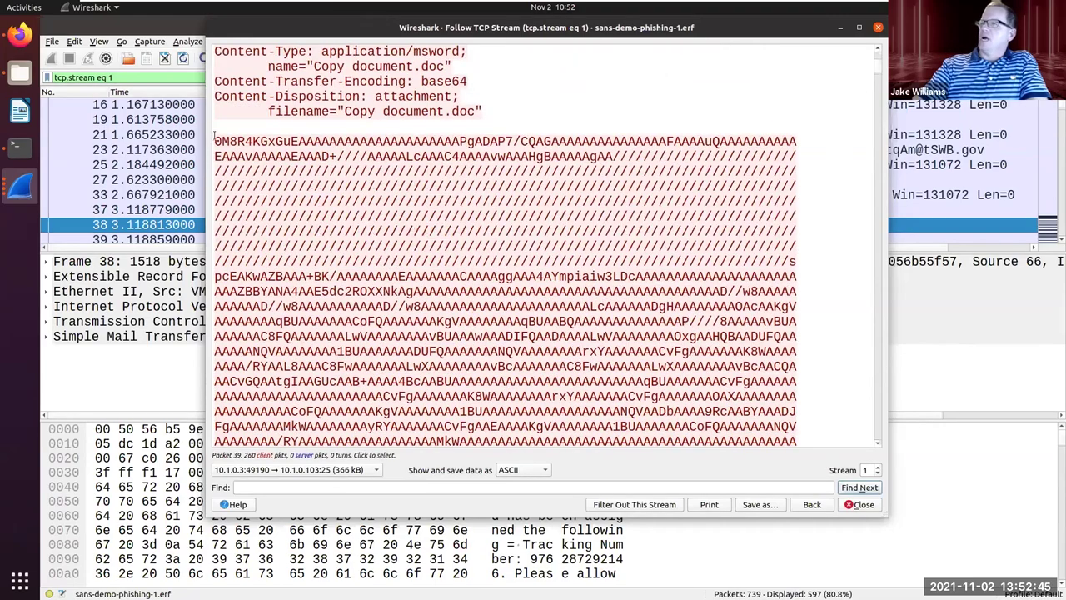
left_click_drag(214, 137, 829, 404)
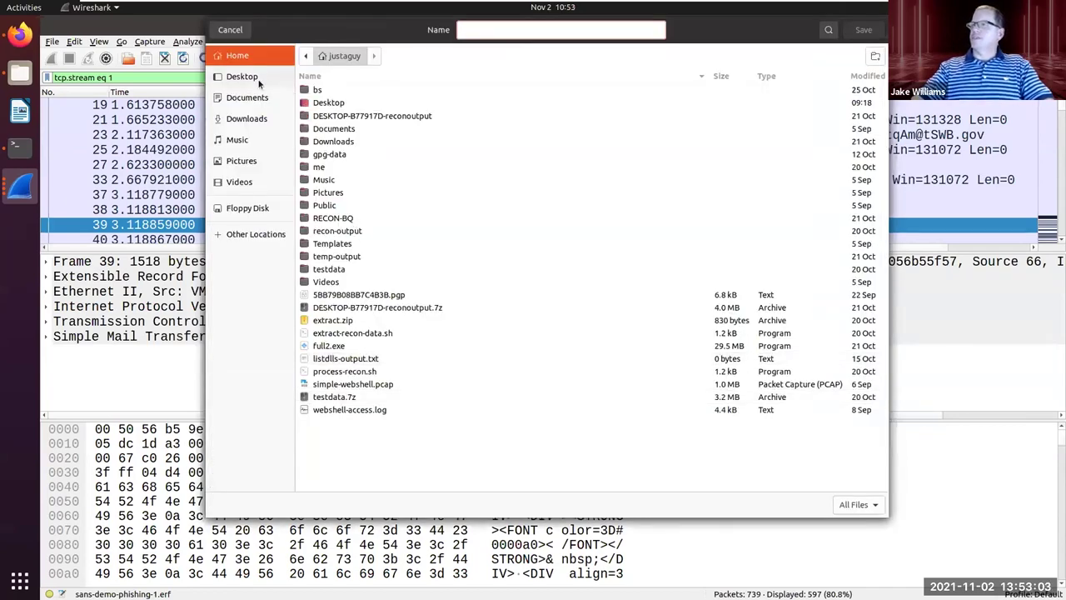
Step: Save the stream text as 2.b64 in Desktop/sans-endace-email-cap/tmp
left_click(373, 104)
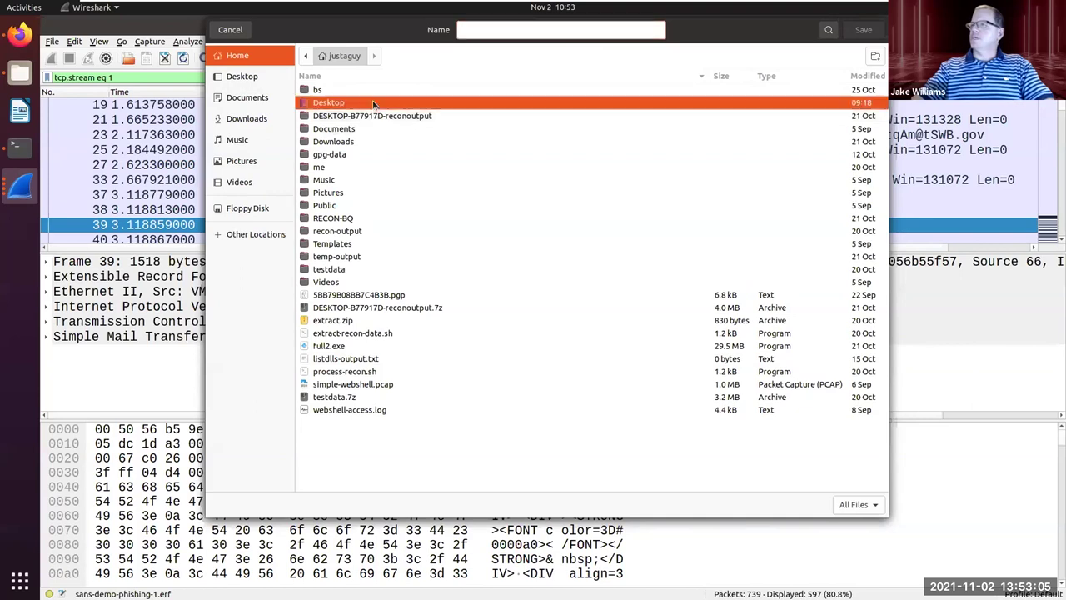
double_click(373, 104)
double_click(353, 93)
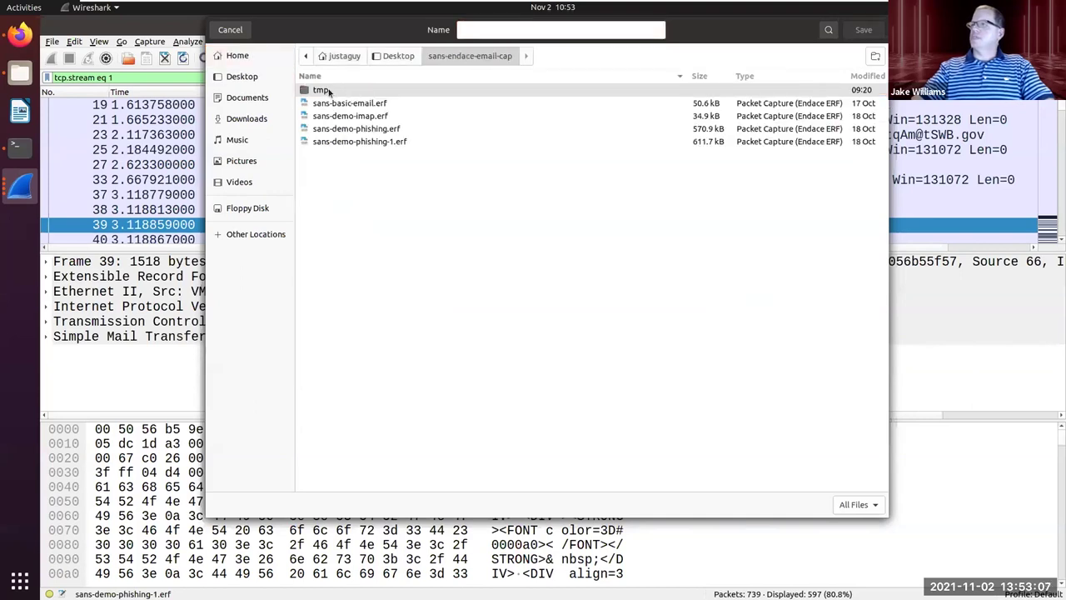
double_click(322, 90)
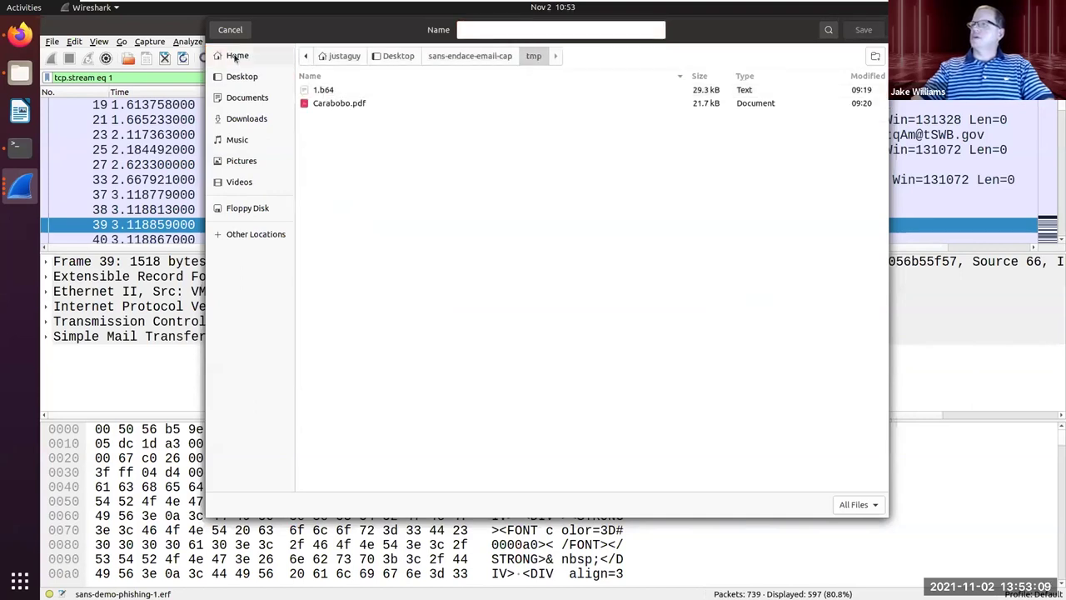
left_click(553, 29)
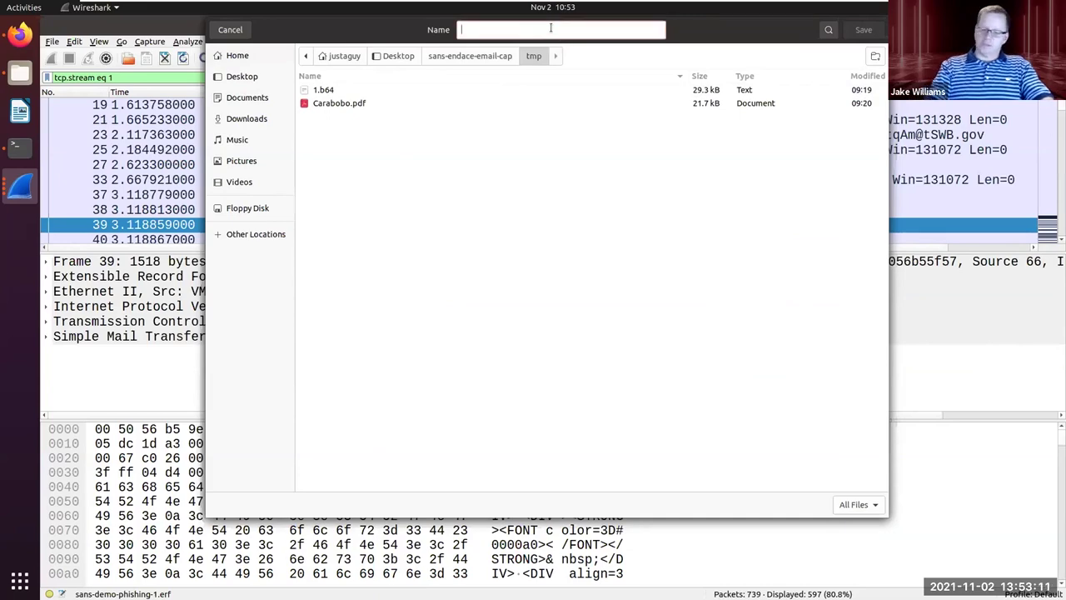
type("2.b64")
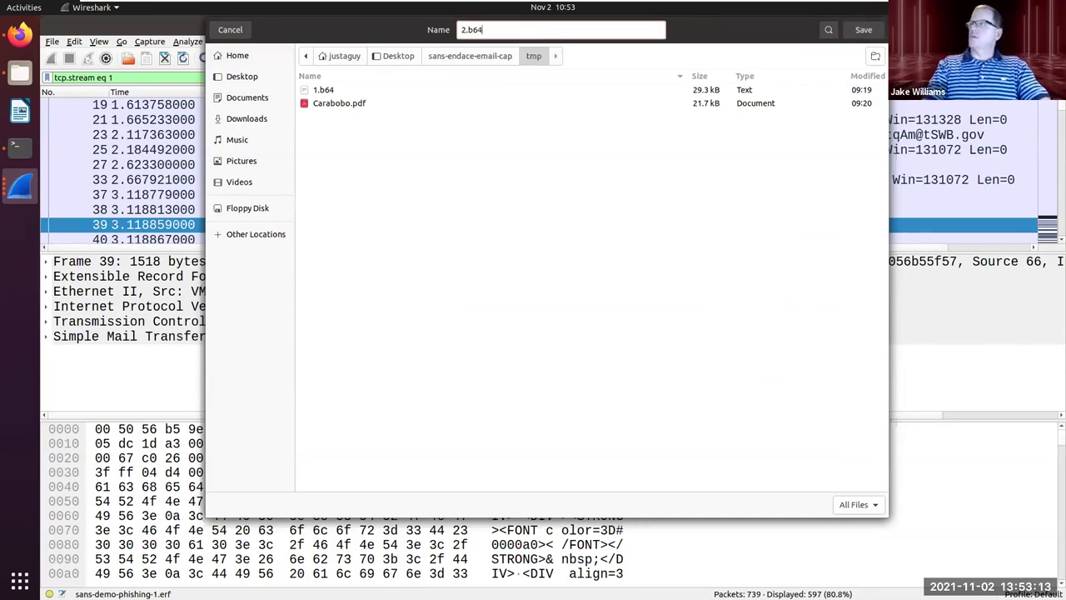
key("Return")
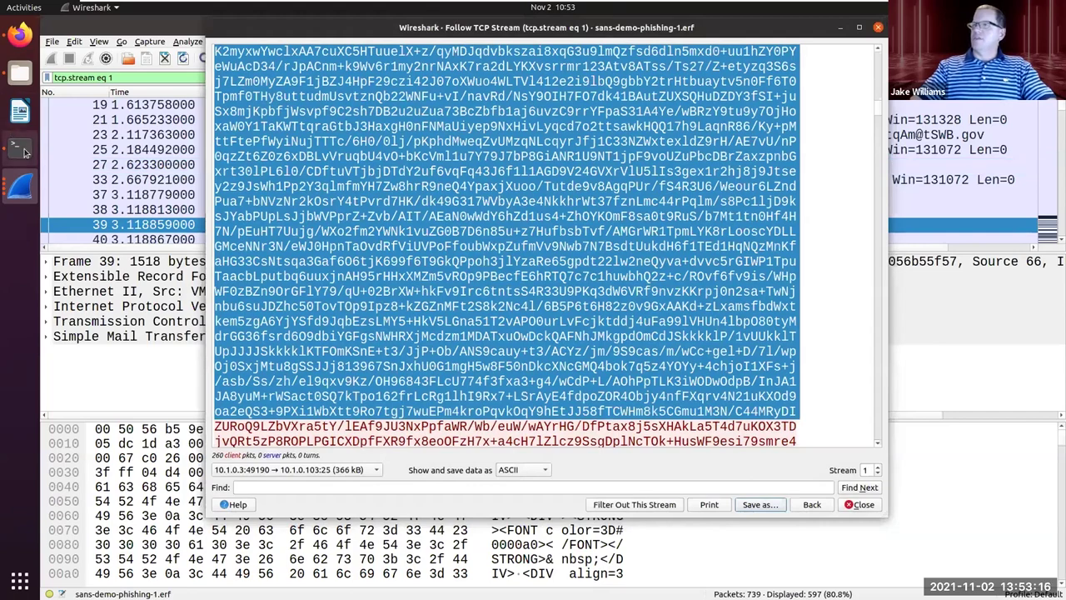
Step: Open 2.b64 in SciTE from the terminal
left_click(20, 145)
type("sc")
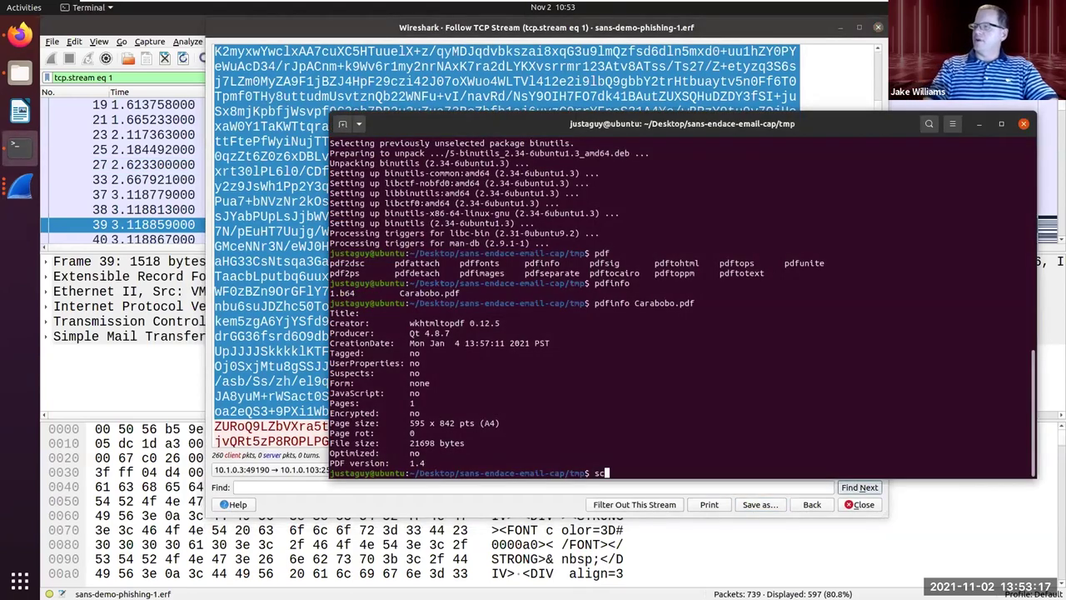
type("ite 2,.")
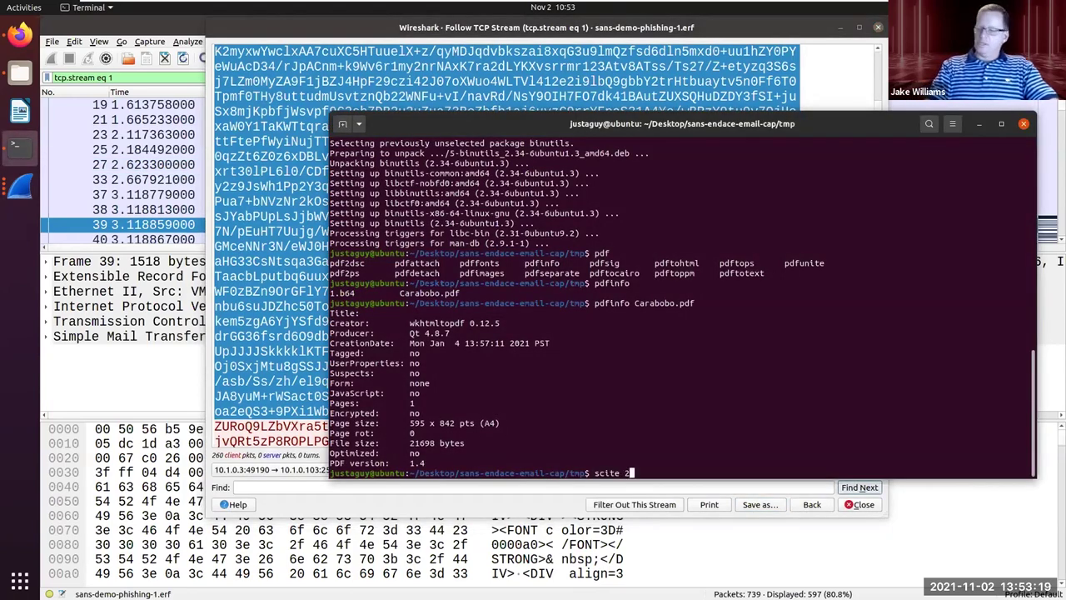
key("BackSpace")
key("BackSpace")
type(".b64")
key("Return")
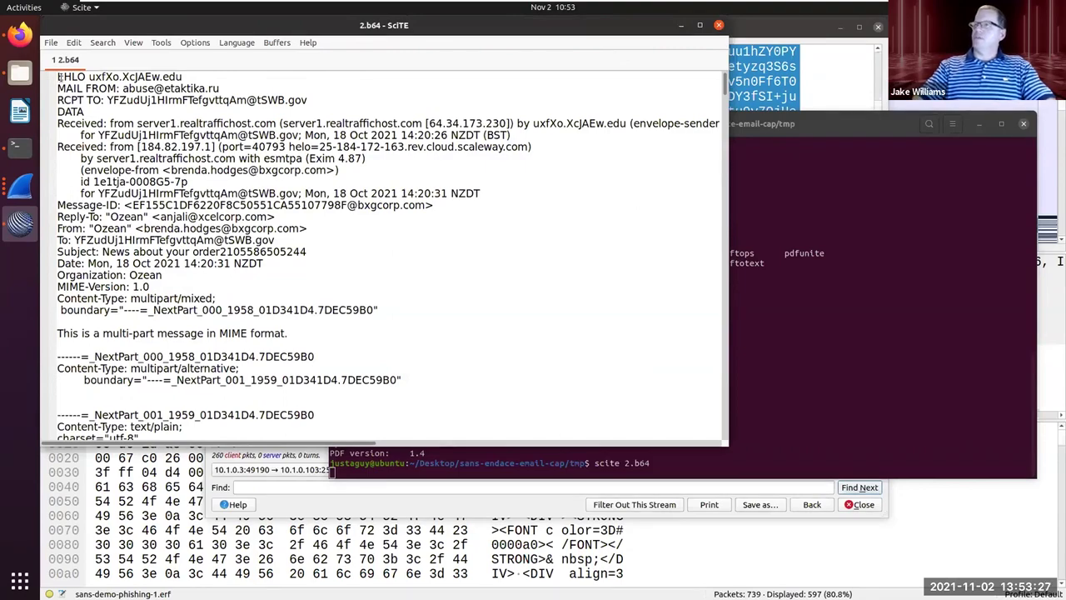
Step: Delete the email text above the base64 data and the trailing boundary and QUIT lines, then save
left_click_drag(59, 76, 58, 291)
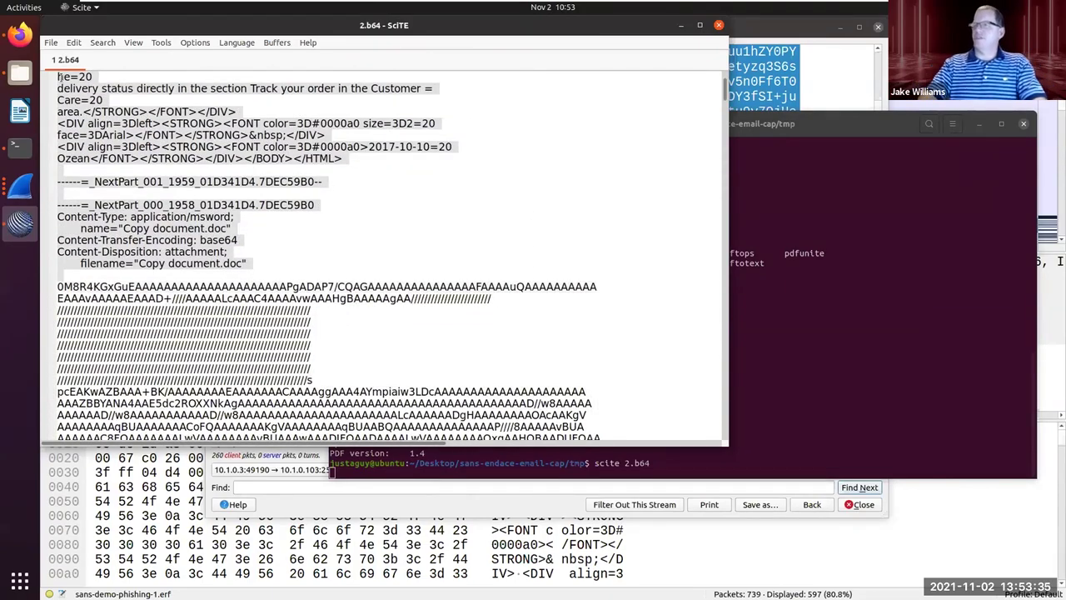
key("Delete")
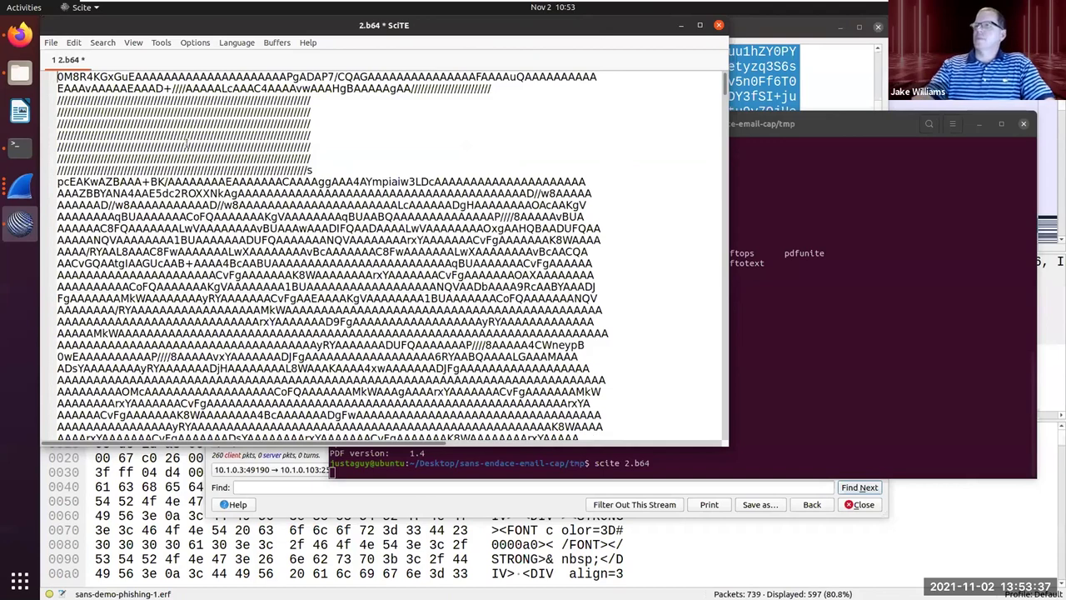
key("ctrl+End")
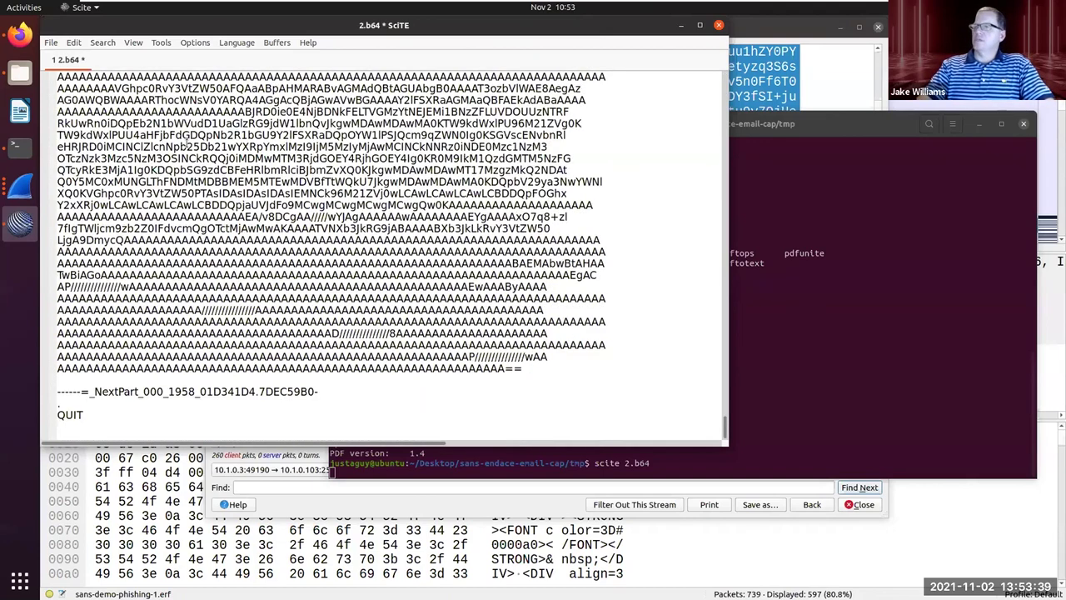
key("shift+Up")
key("shift+Up")
key("shift+Up")
key("shift+Up")
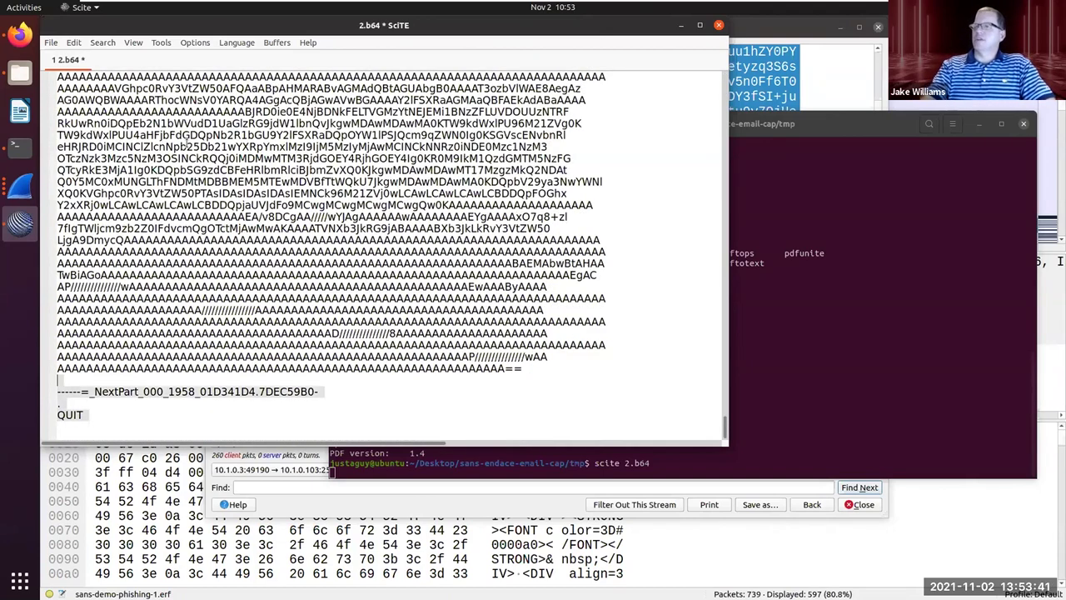
key("Delete")
key("BackSpace")
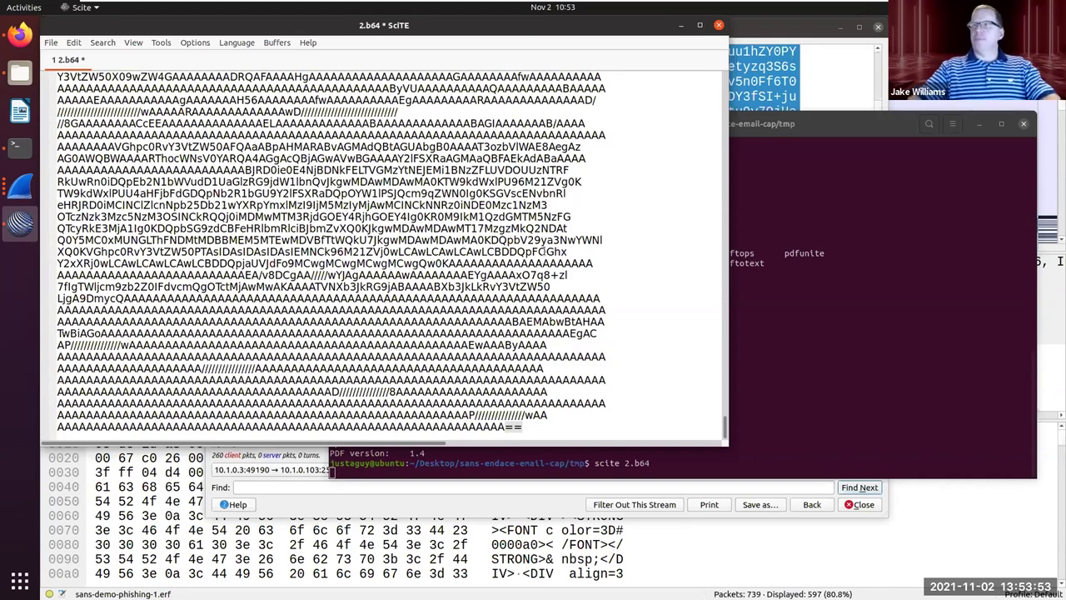
key("ctrl+s")
left_click(866, 250)
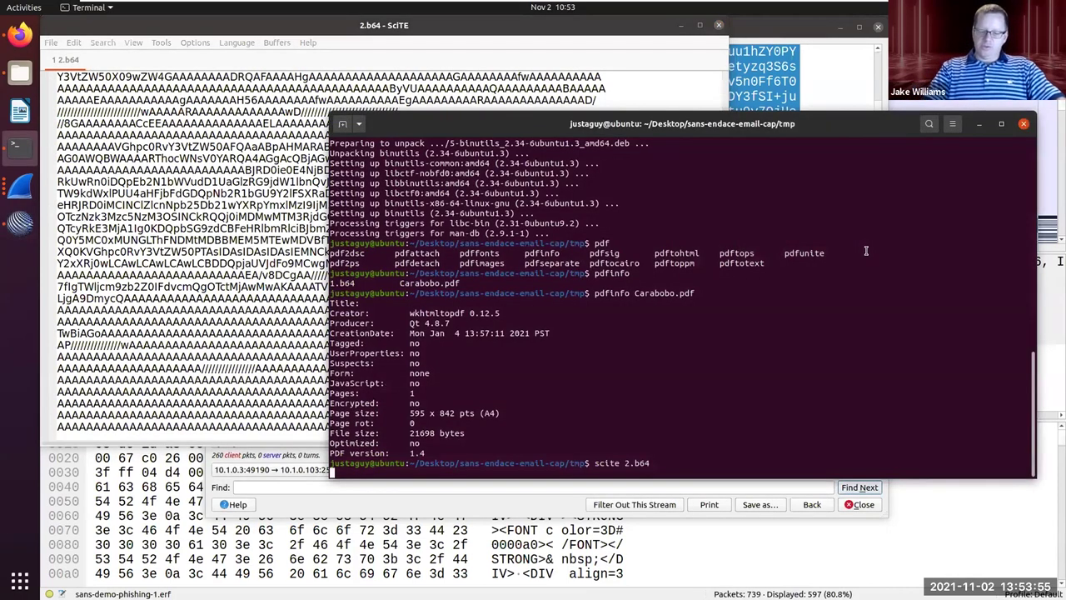
Step: Background SciTE and decode 2.b64 into copy.doc with 'base64 -d < 2.b64 > copy.doc'
key("ctrl+z")
type("bg")
key("Return")
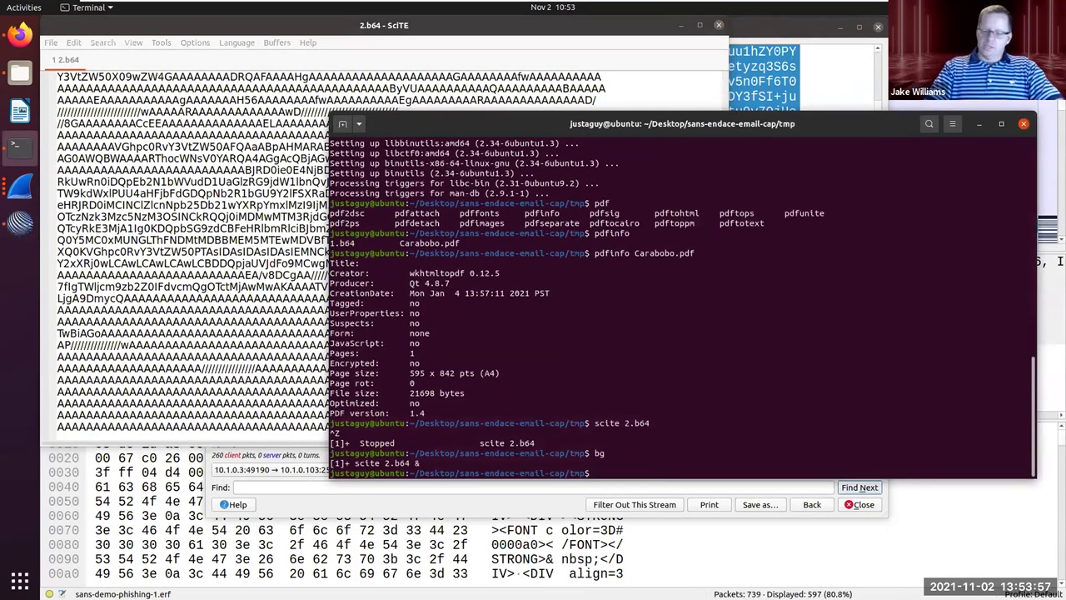
type("base64 -0d")
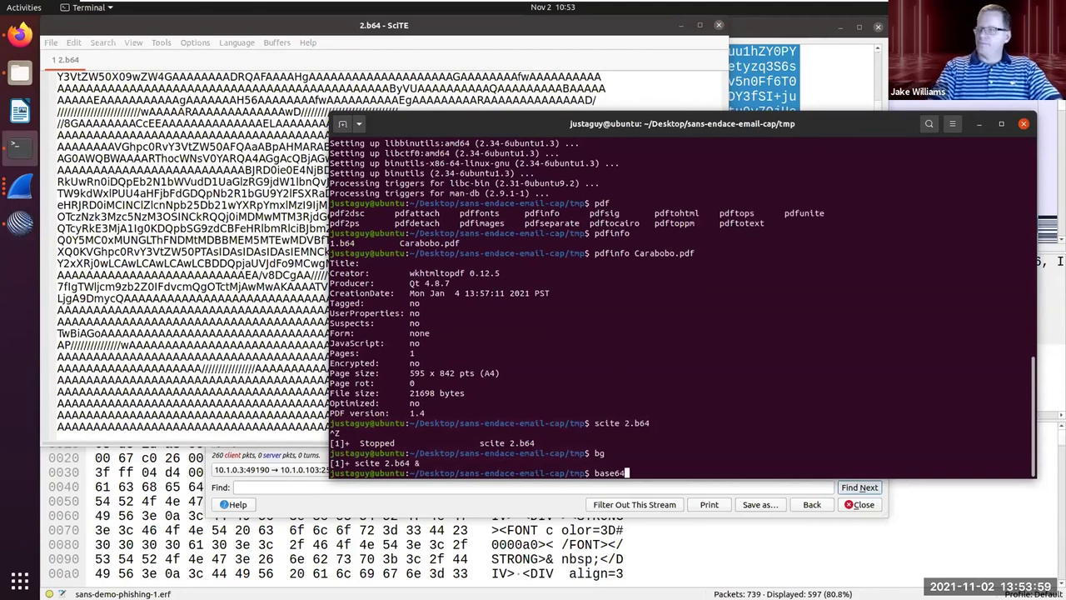
key("BackSpace")
key("BackSpace")
type("d < ")
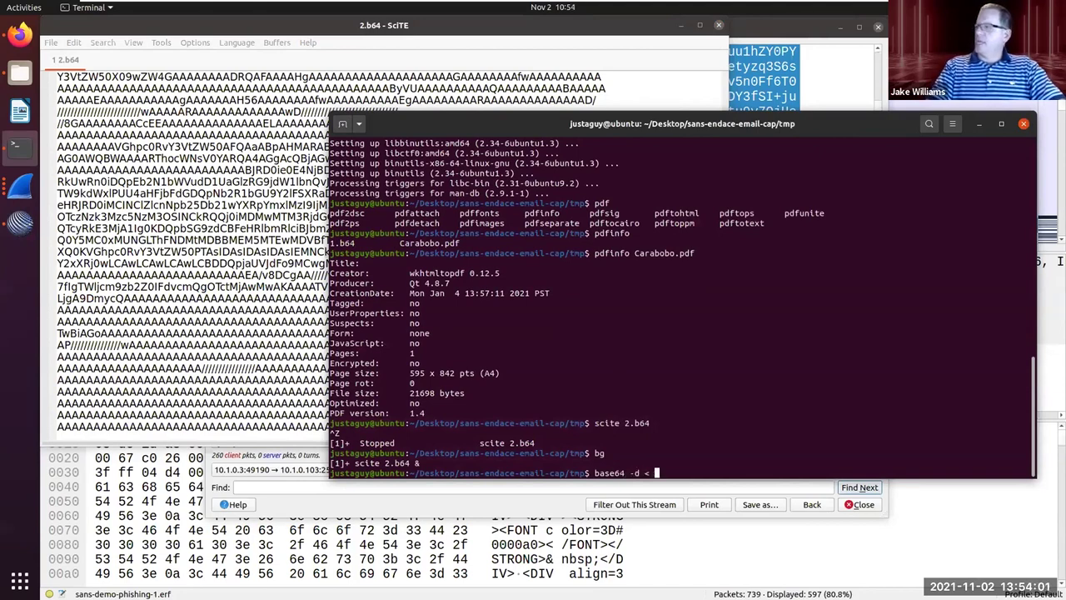
type("2")
key("Tab")
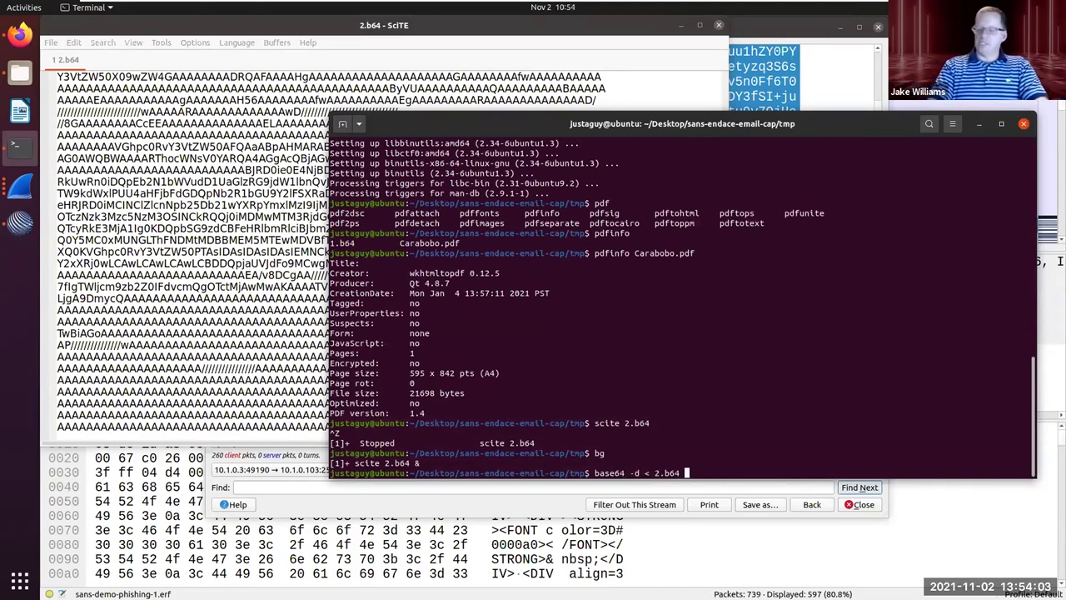
type("> ")
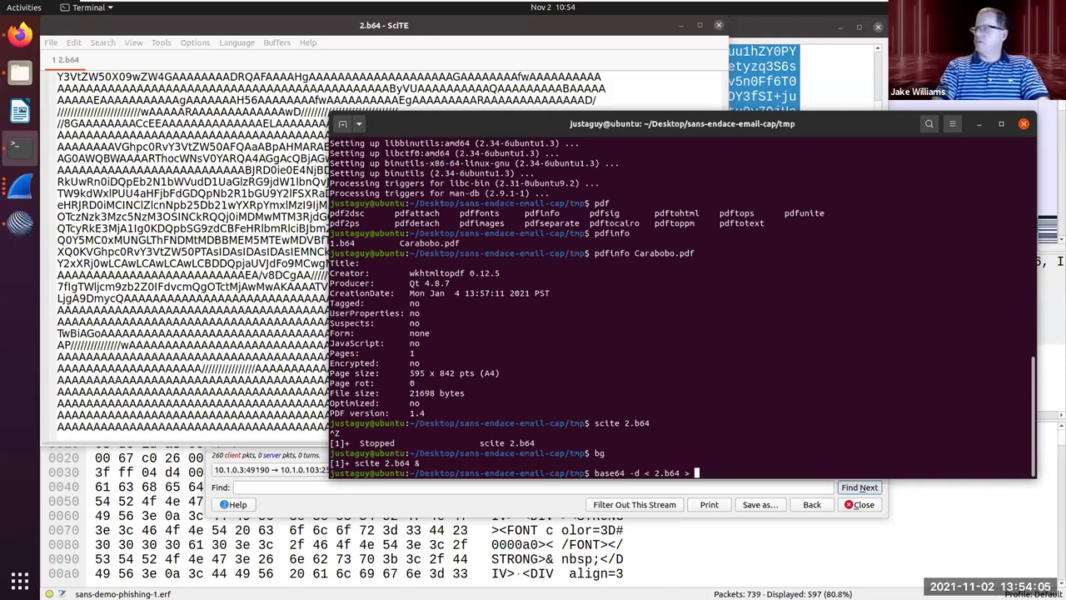
type("copy")
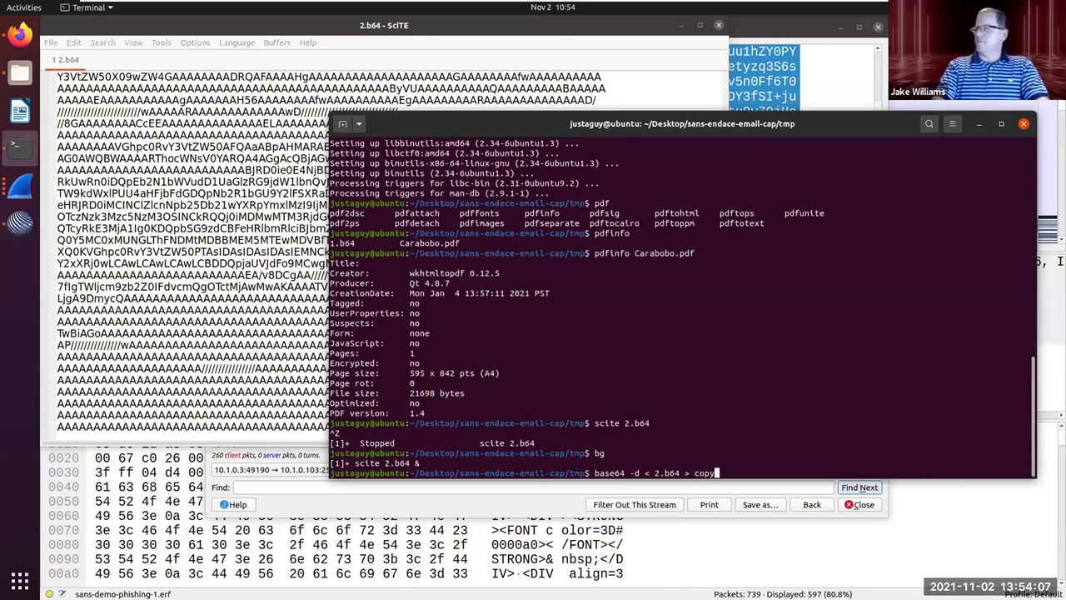
type(".doc")
key("Return")
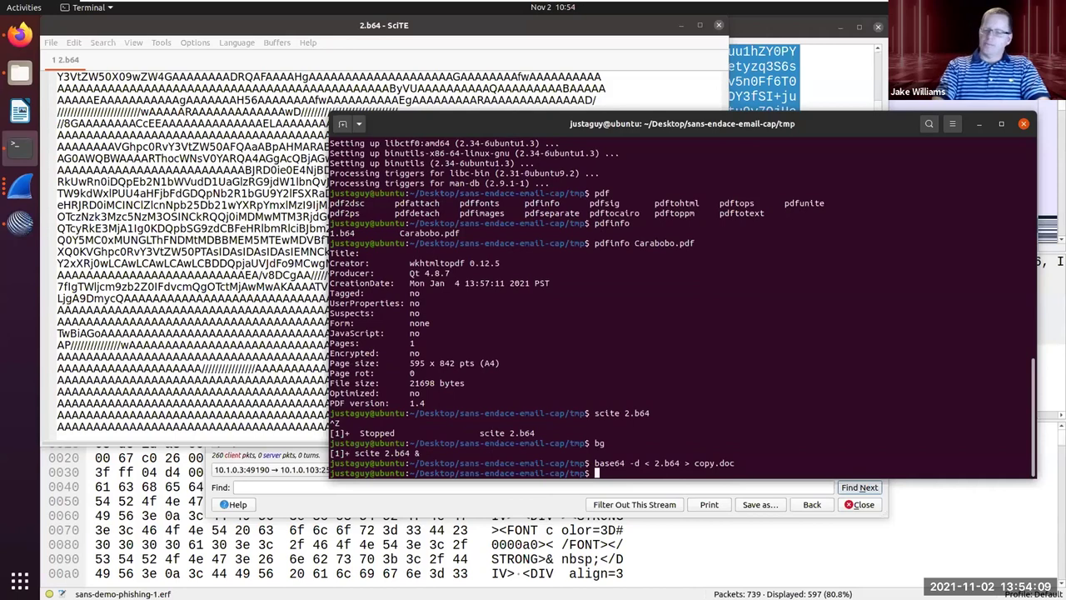
Step: Check copy.doc's type with 'file copy.doc'
type("file copy.doc")
key("Return")
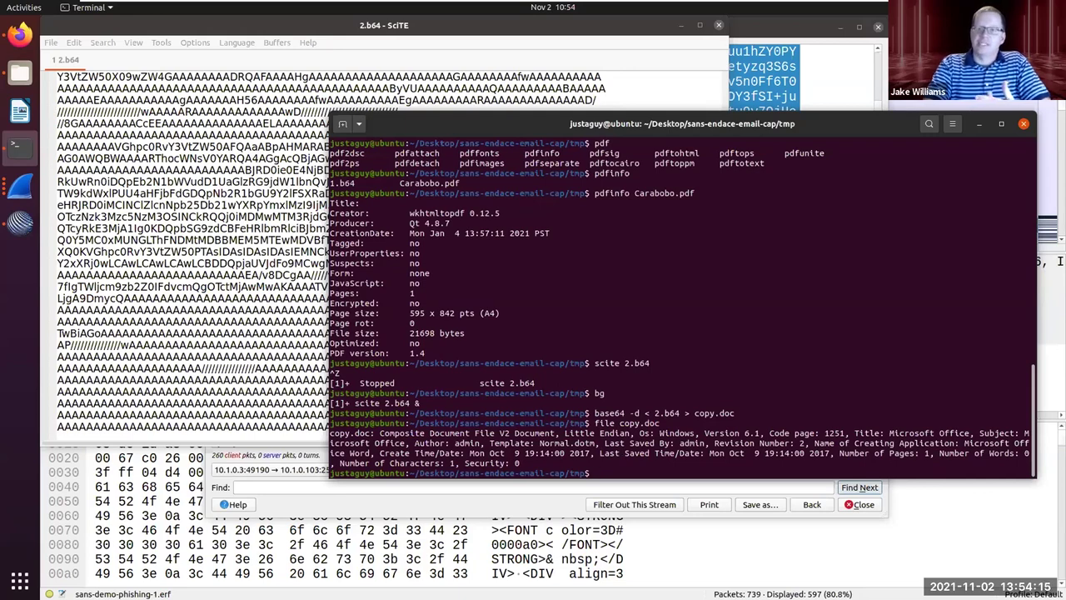
type("exifto")
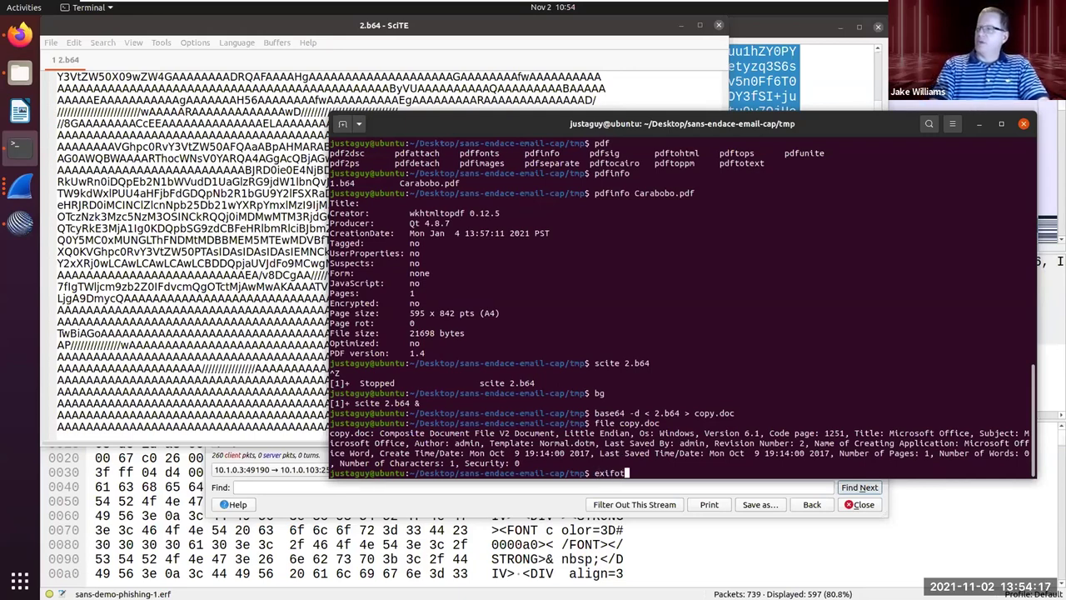
key("BackSpace")
key("BackSpace")
key("BackSpace")
key("BackSpace")
key("BackSpace")
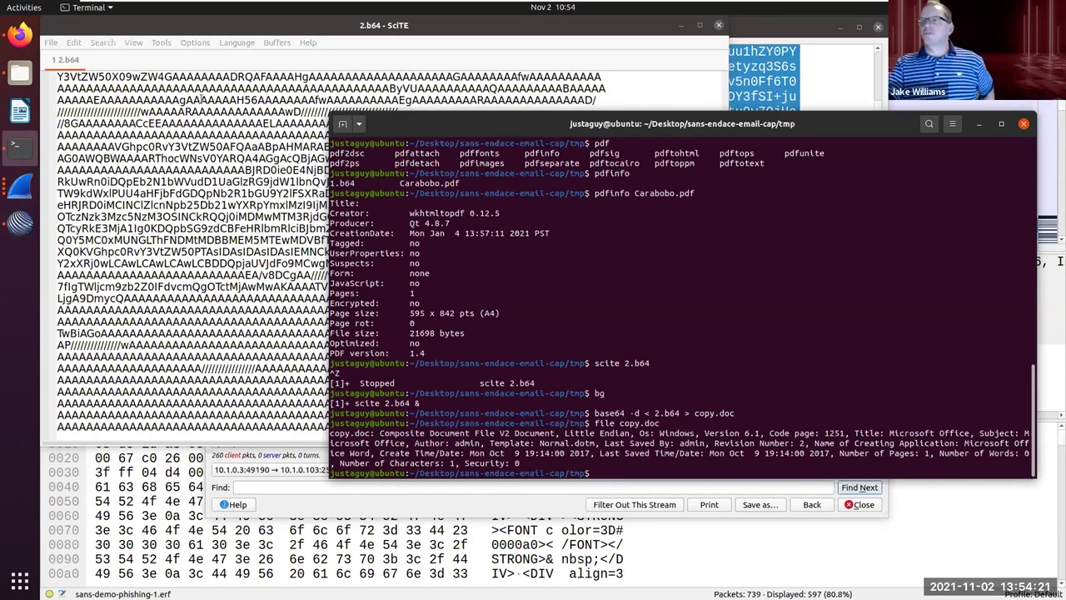
Step: Upload copy.doc to VirusTotal from the file picker for scanning
left_click(34, 34)
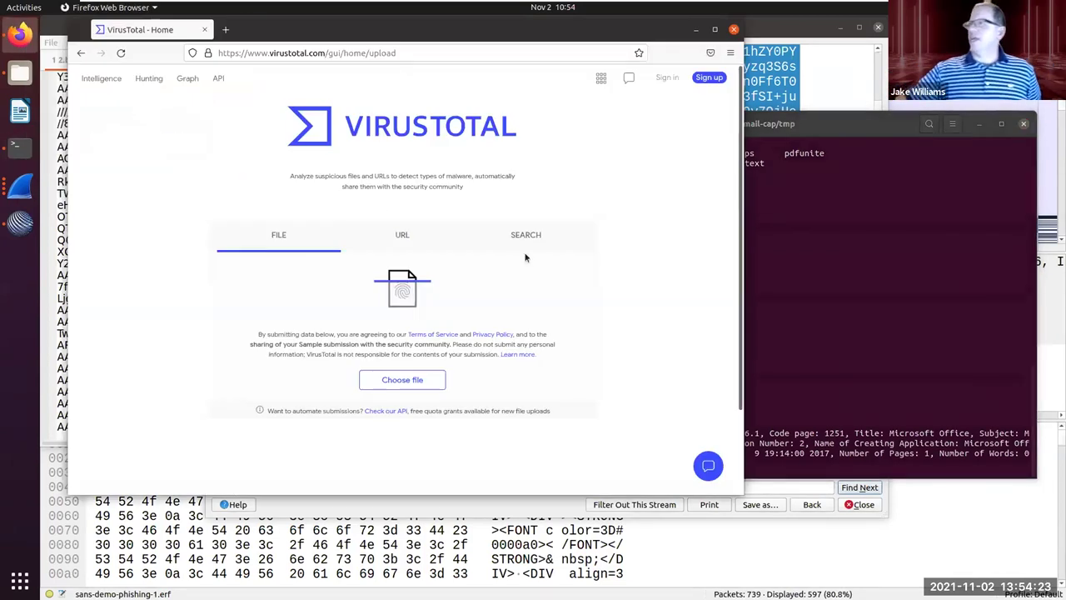
left_click(434, 379)
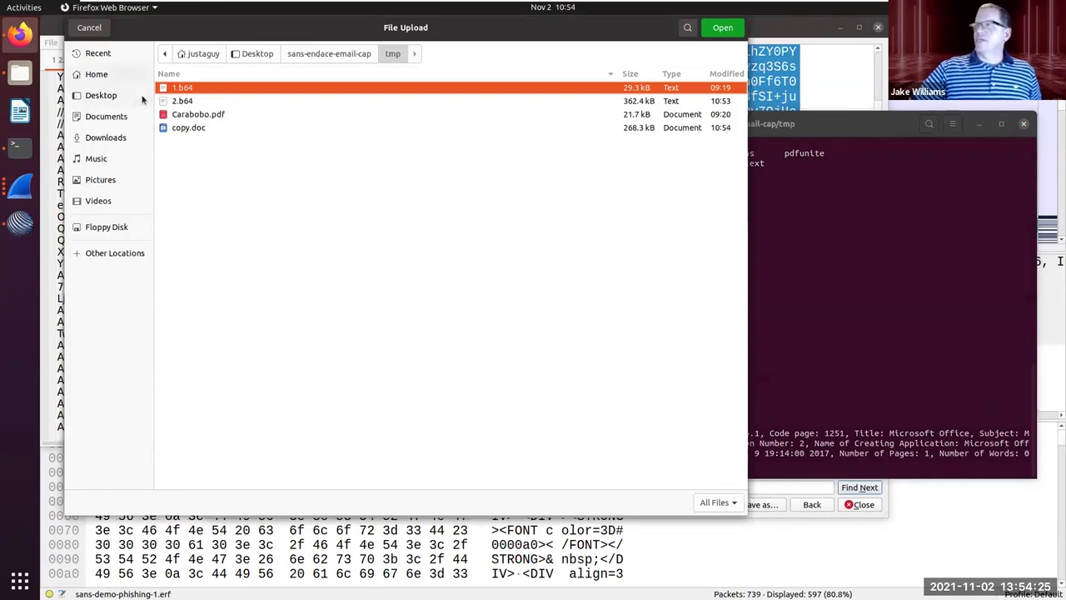
left_click(198, 129)
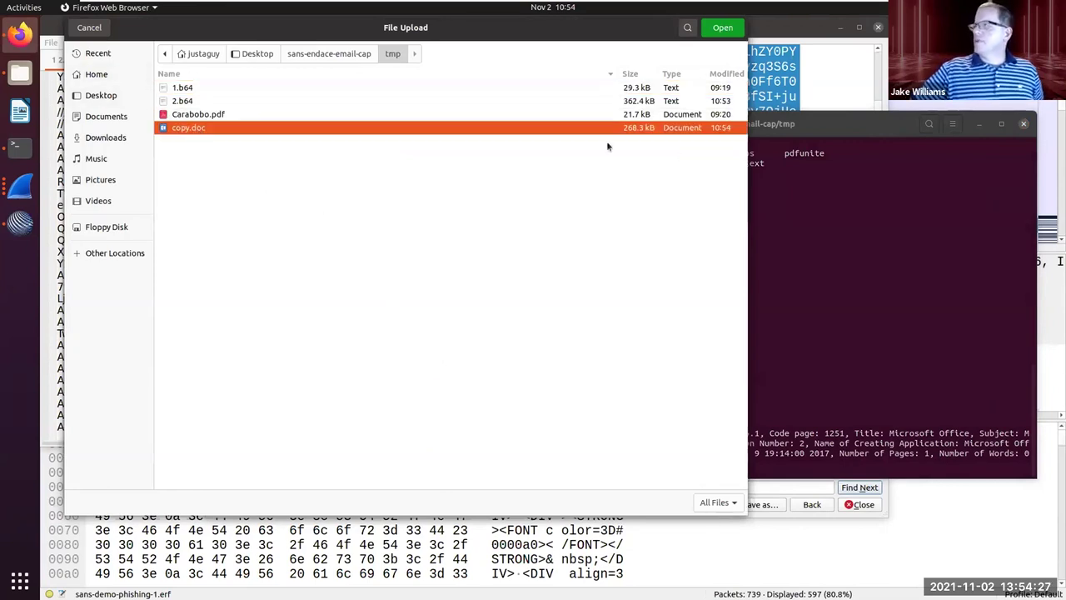
left_click(715, 28)
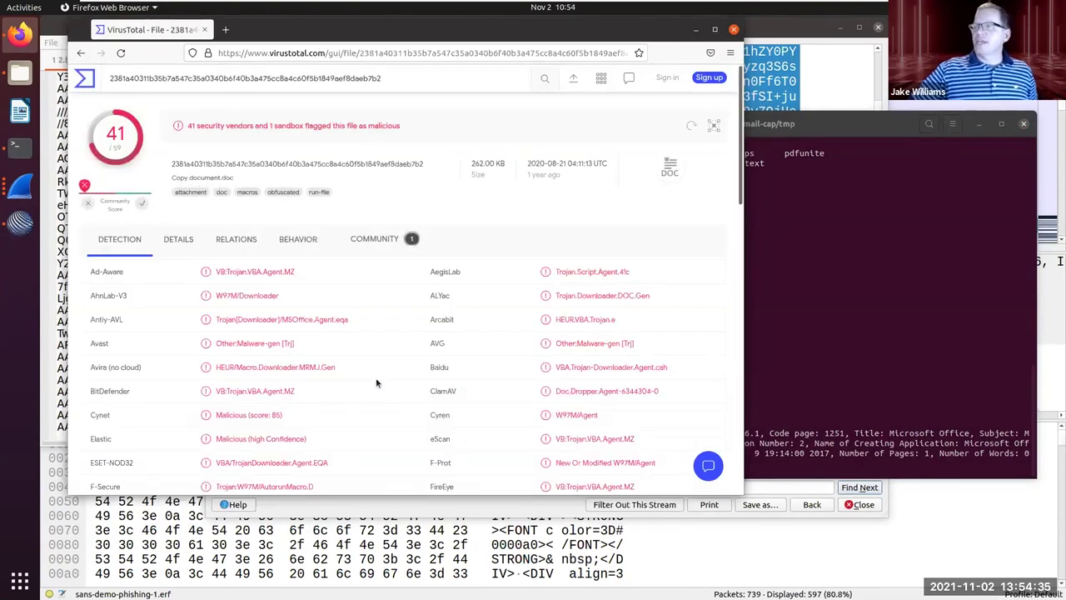
Step: Show the DETAILS tab with a maximized browser and enlarged page zoom
left_click(178, 240)
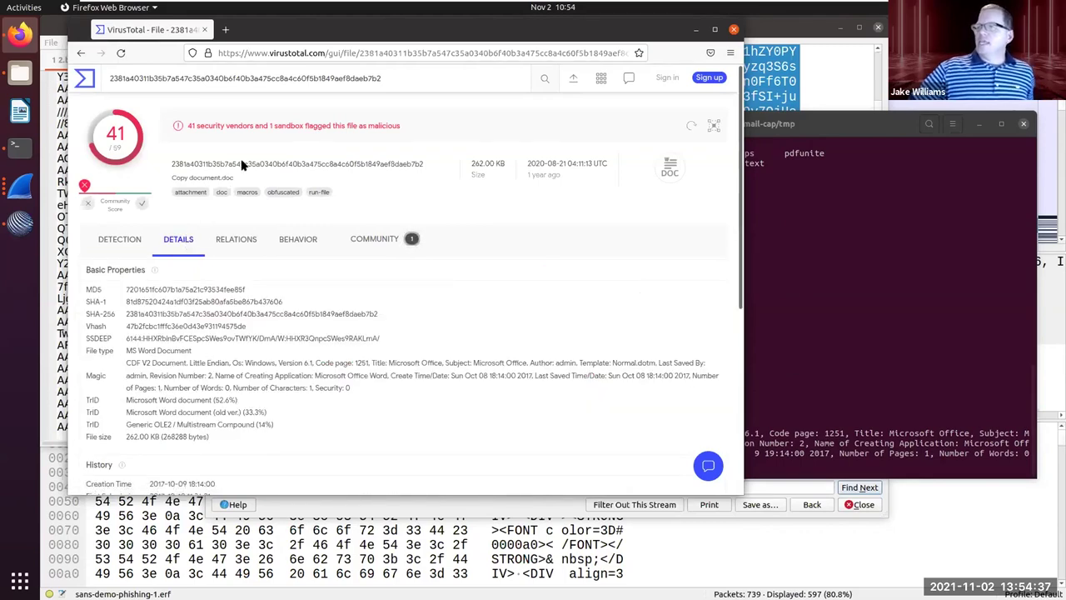
double_click(354, 24)
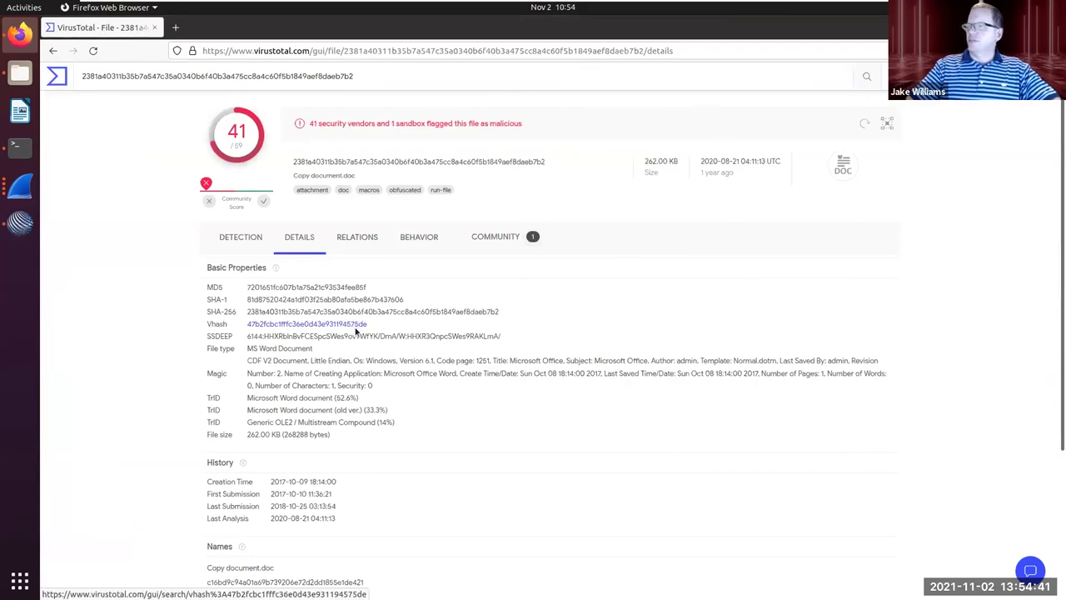
key("ctrl+plus")
key("ctrl+plus")
scroll(363, 336, "down", 7)
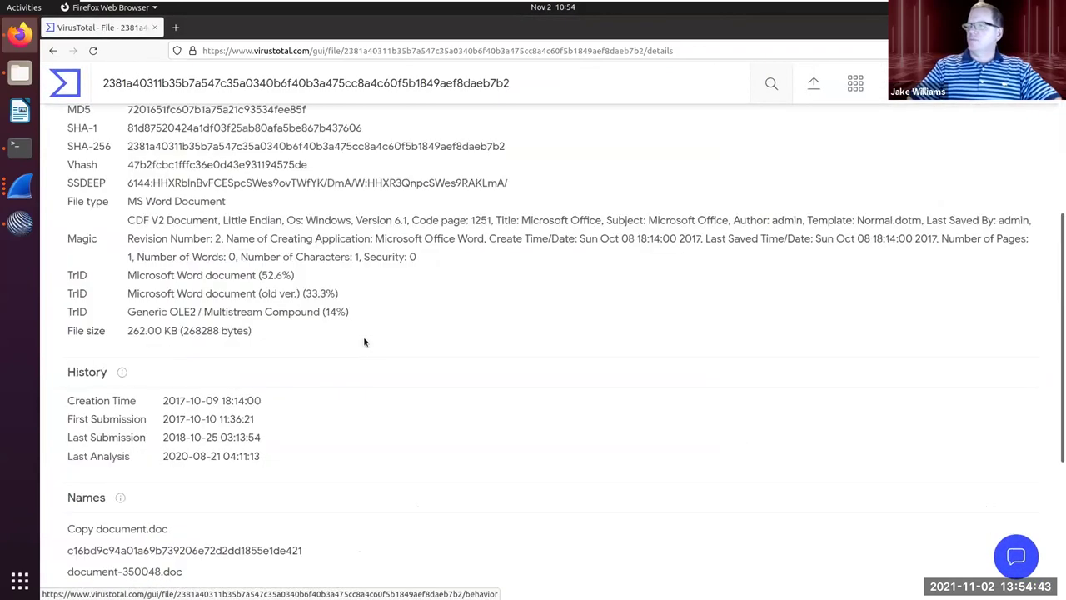
scroll(364, 336, "up", 5)
key("ctrl+plus")
scroll(365, 338, "up", 3)
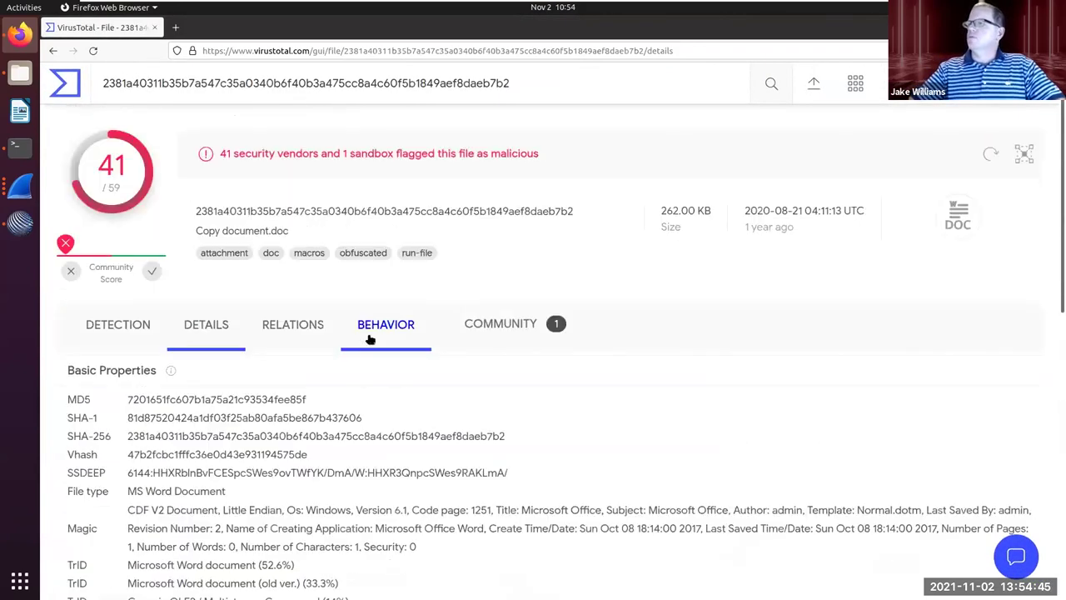
scroll(369, 334, "down", 2)
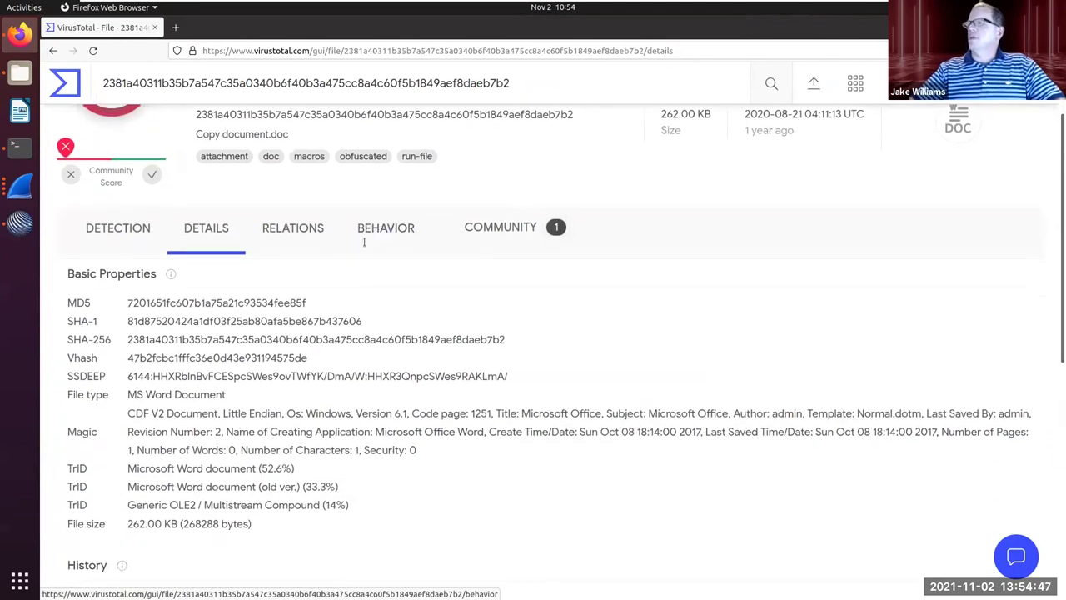
Step: View the RELATIONS tab, then the BEHAVIOR sandbox report with its DNS lookups
left_click(296, 237)
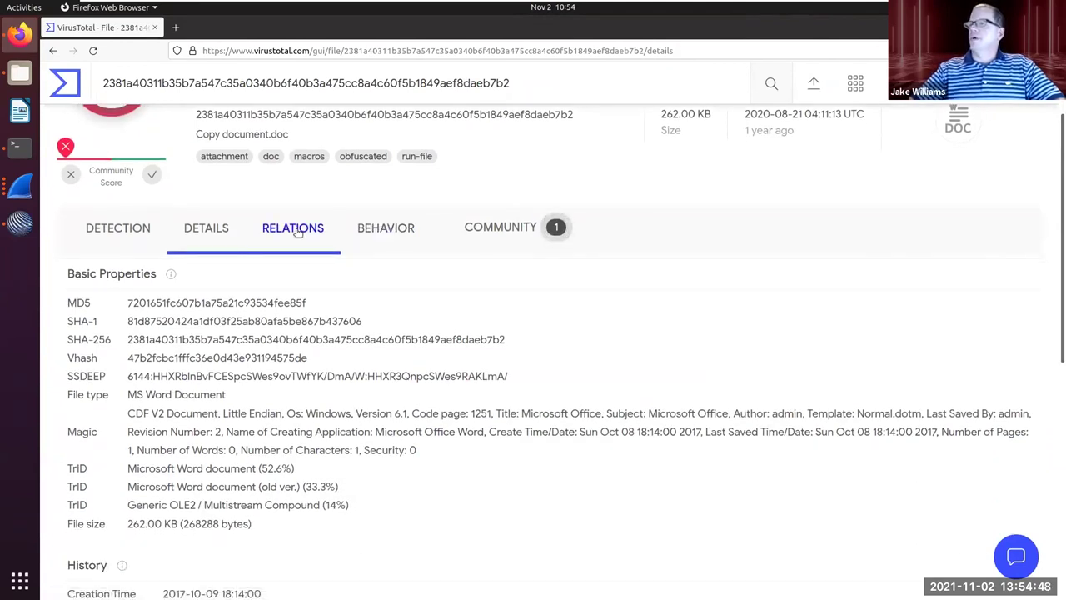
left_click(380, 239)
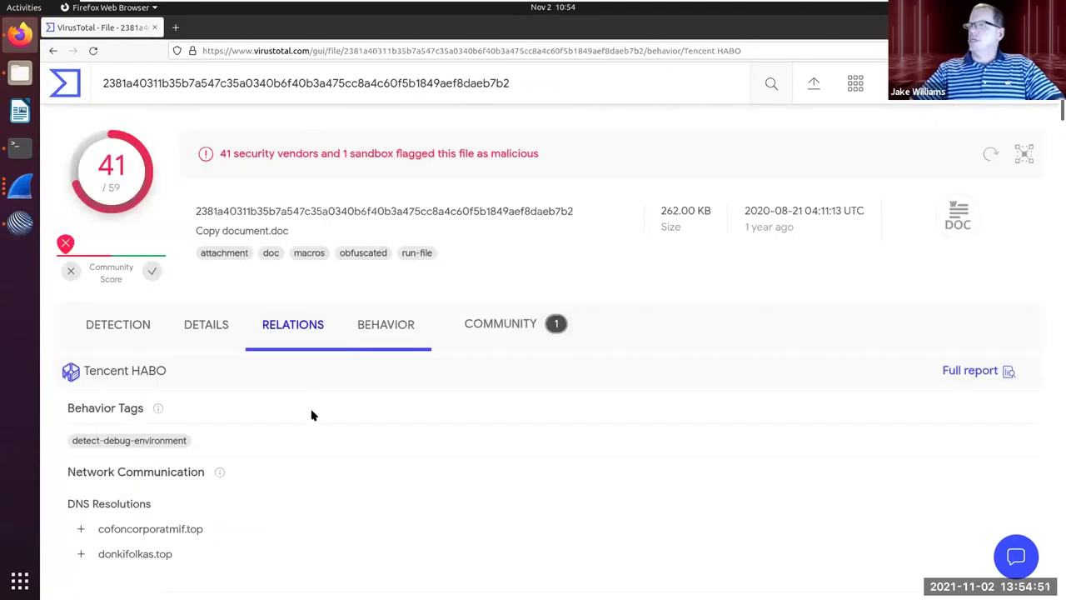
scroll(313, 413, "down", 10)
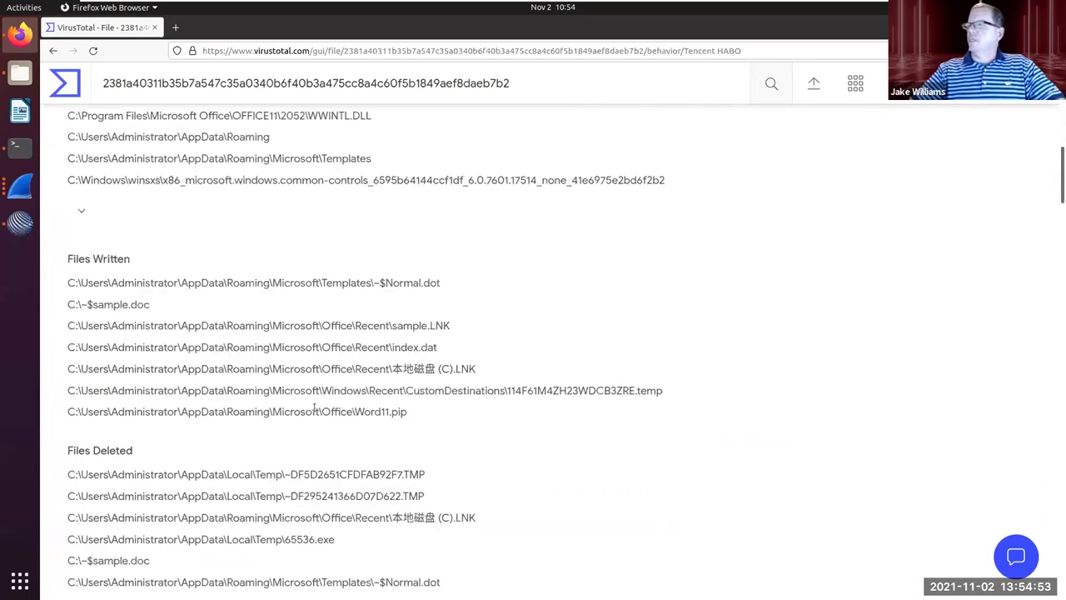
scroll(312, 408, "up", 5)
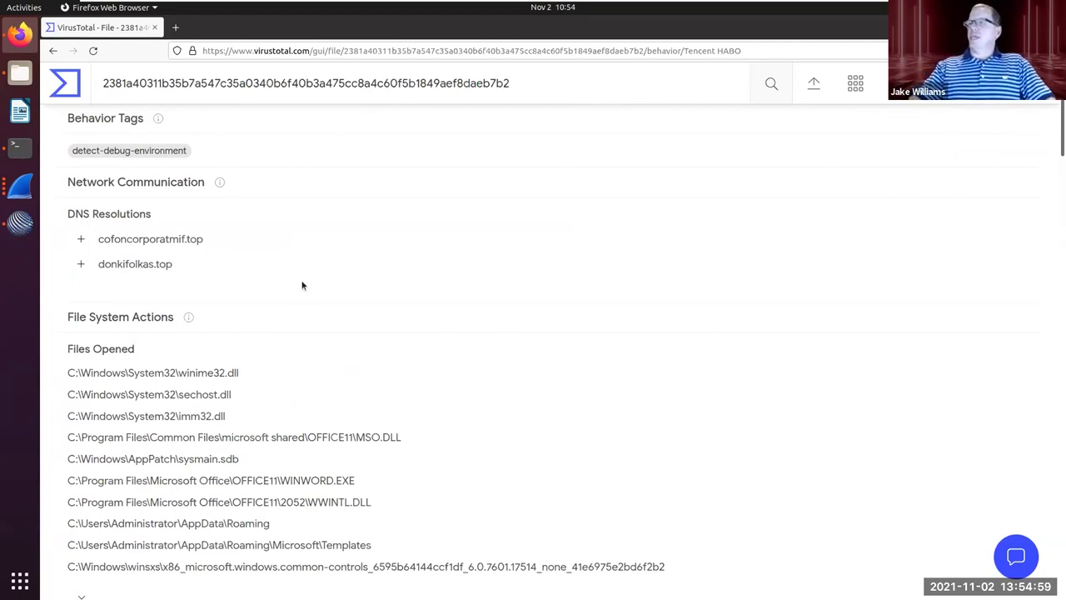
scroll(303, 286, "up", 3)
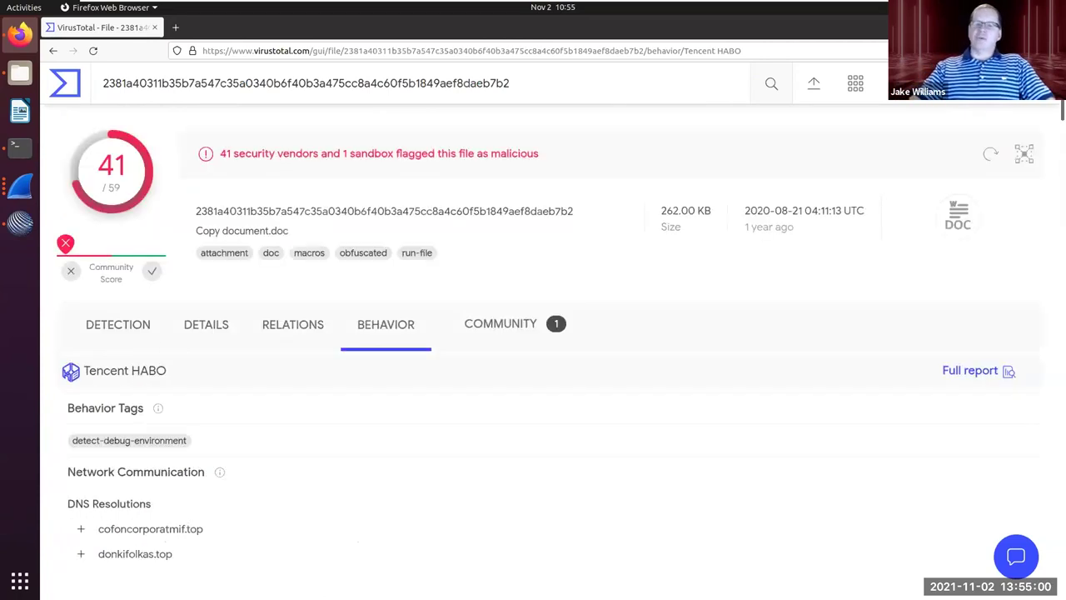
Step: Use the browser Back button to return to VirusTotal's upload page
left_click(53, 51)
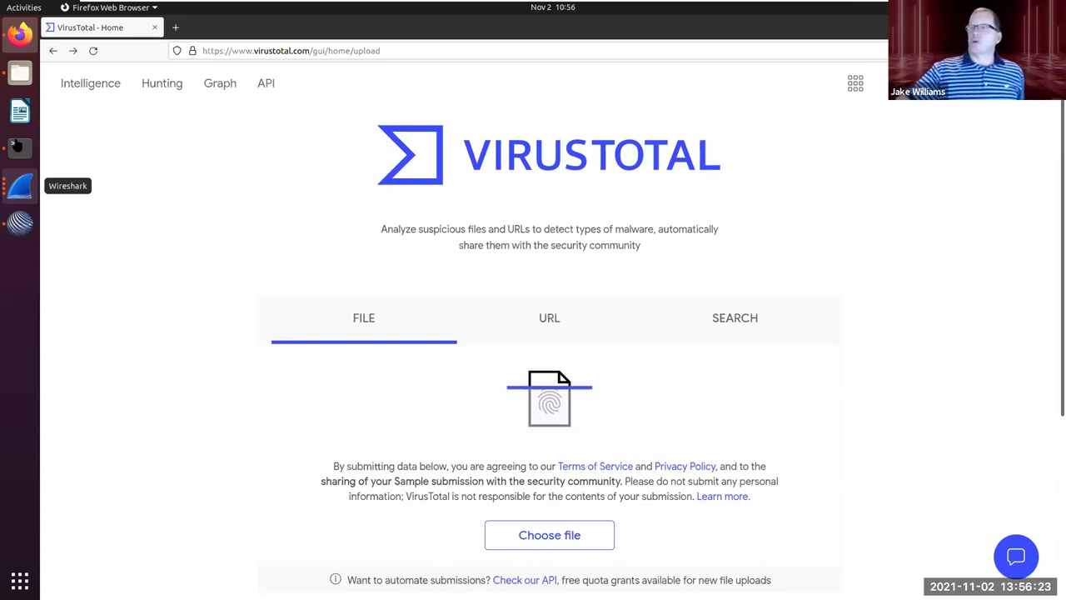
Step: Open Files at sans-endace-email-cap and deselect sans-demo-phishing-1.erf
left_click(20, 80)
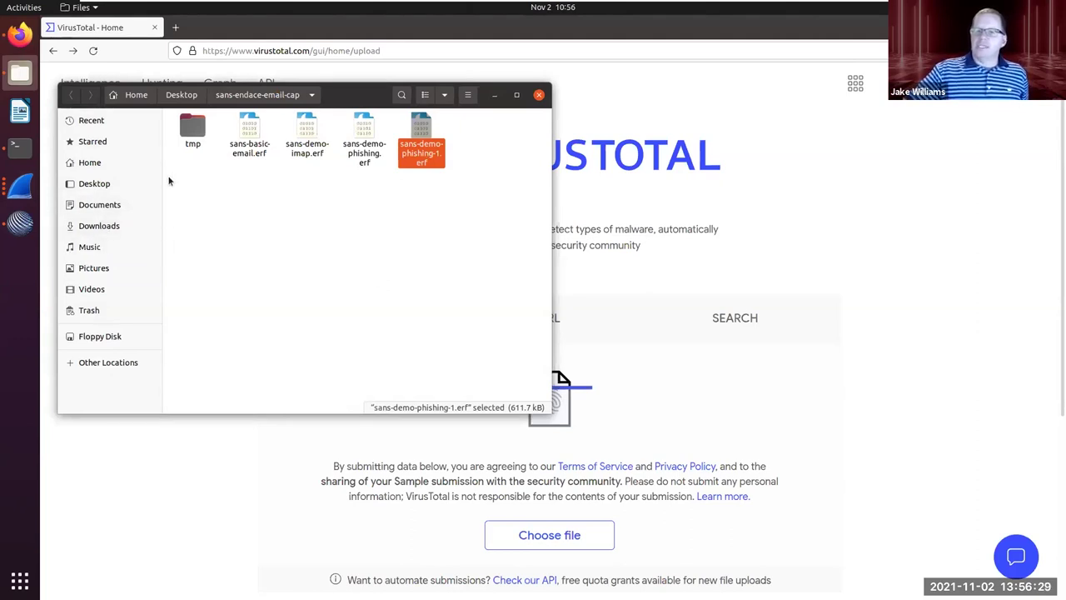
left_click(198, 210)
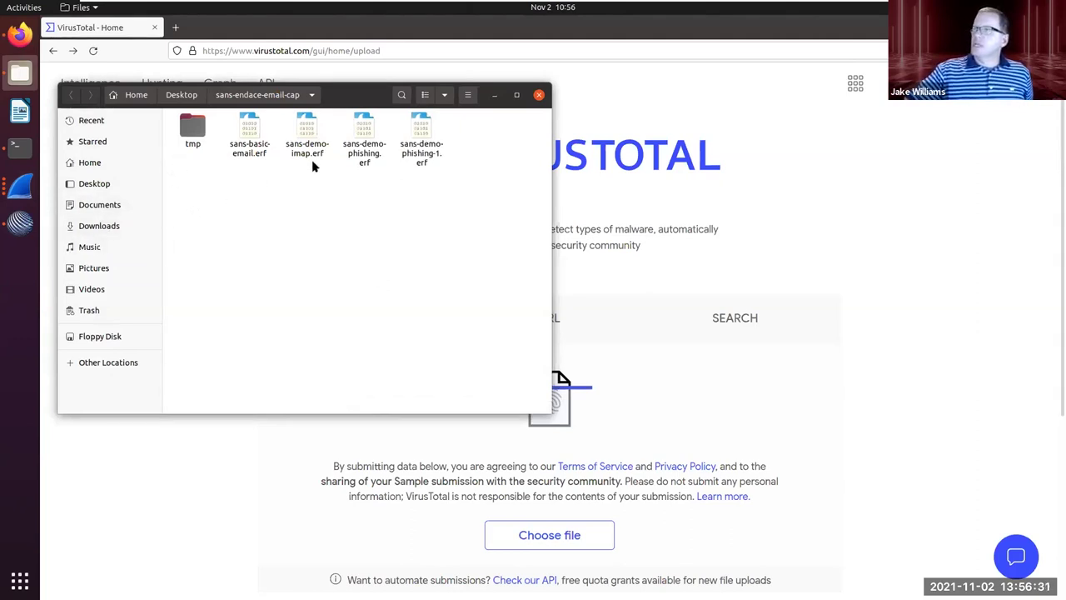